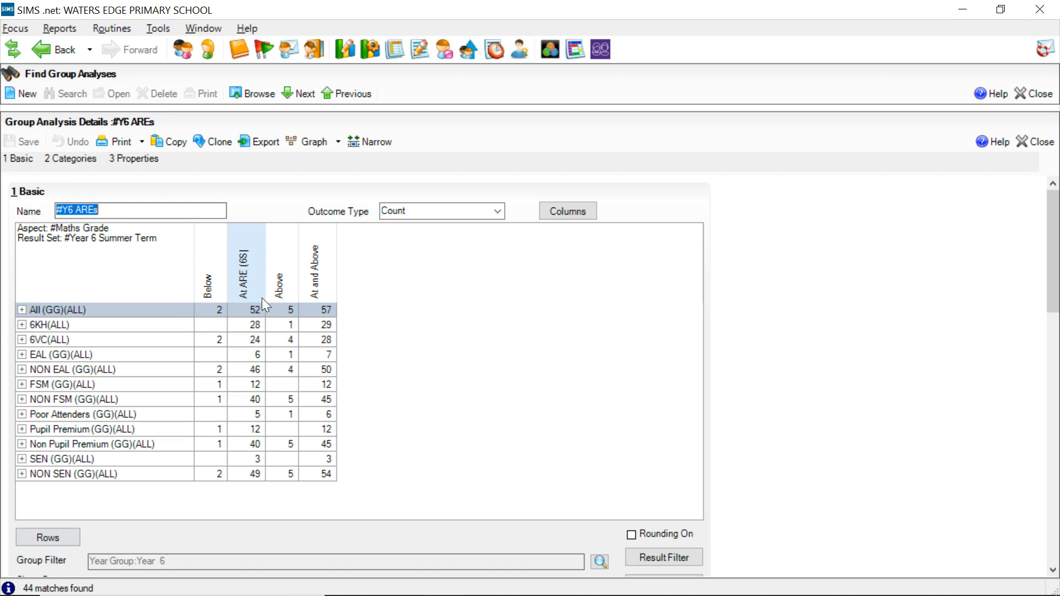
left_click(220, 288)
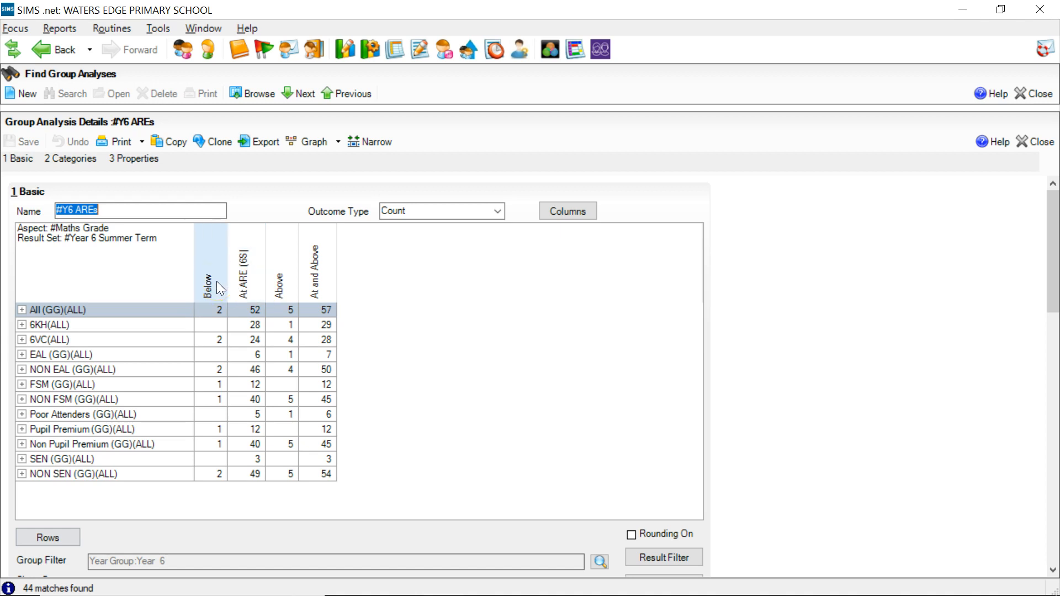
left_click(246, 290)
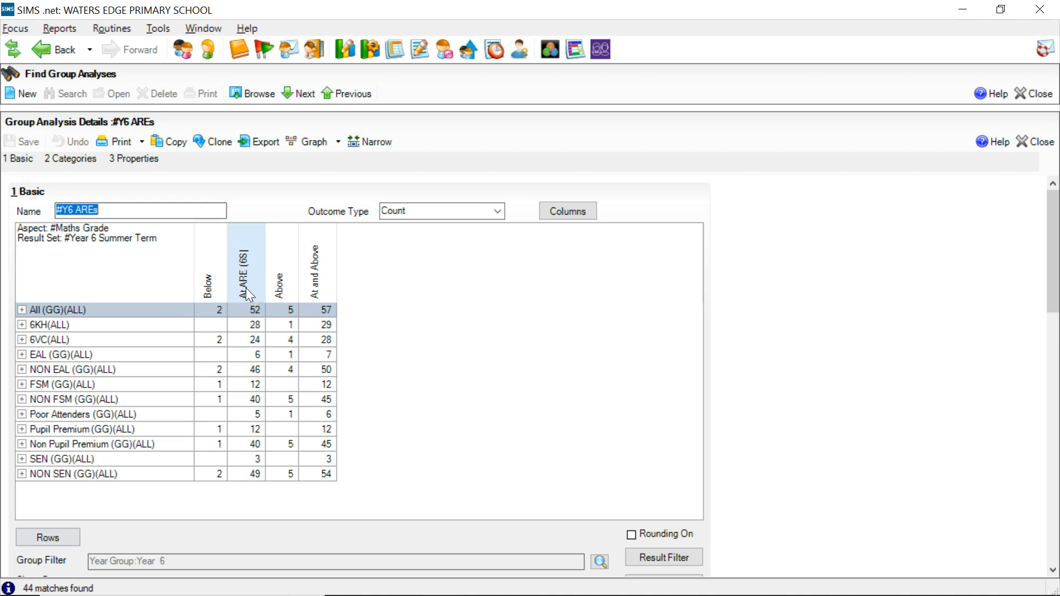
left_click(280, 294)
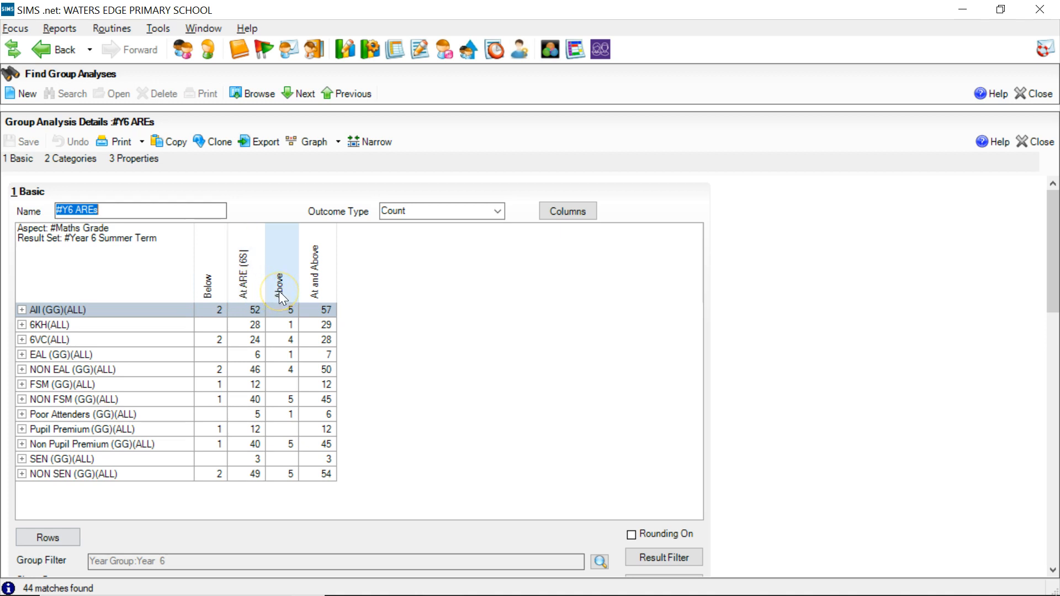
left_click(303, 305)
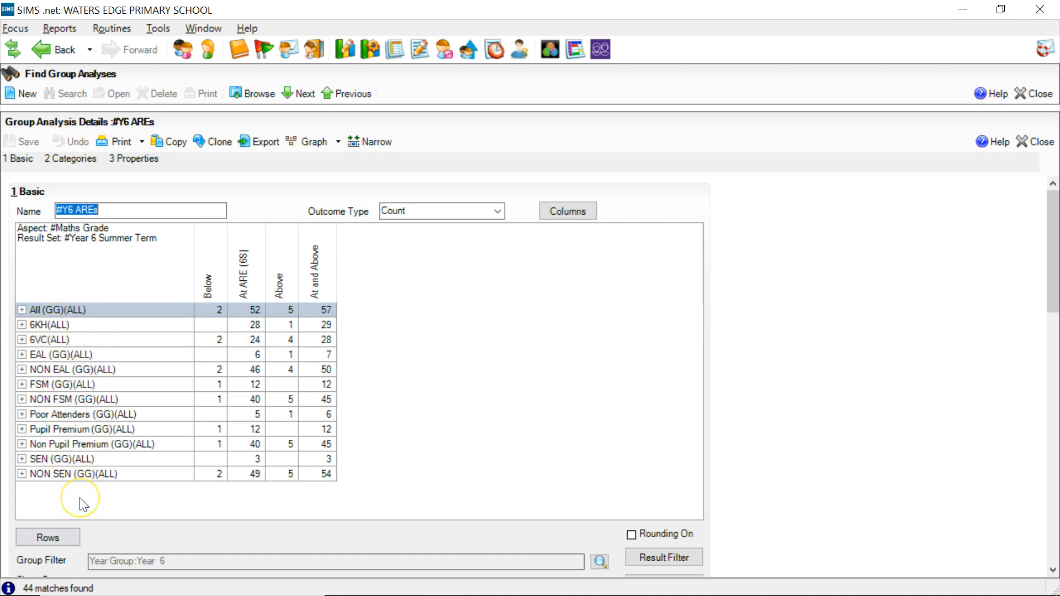
Examine the groups available as analysis rows, including the Special Needs and Discover groups, and leave the Group Chooser without applying changes.
left_click(59, 533)
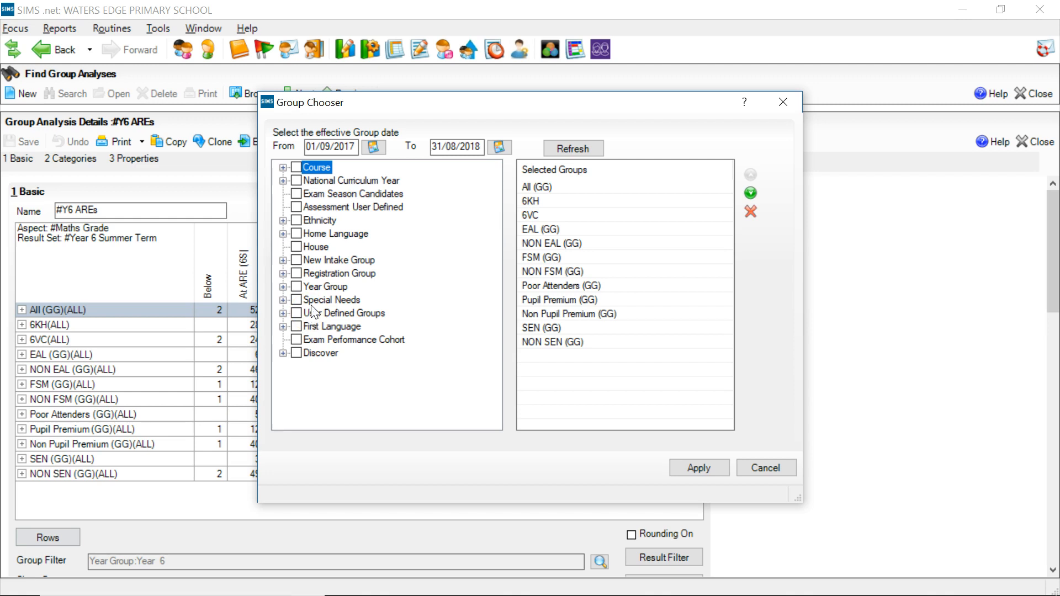
left_click(282, 300)
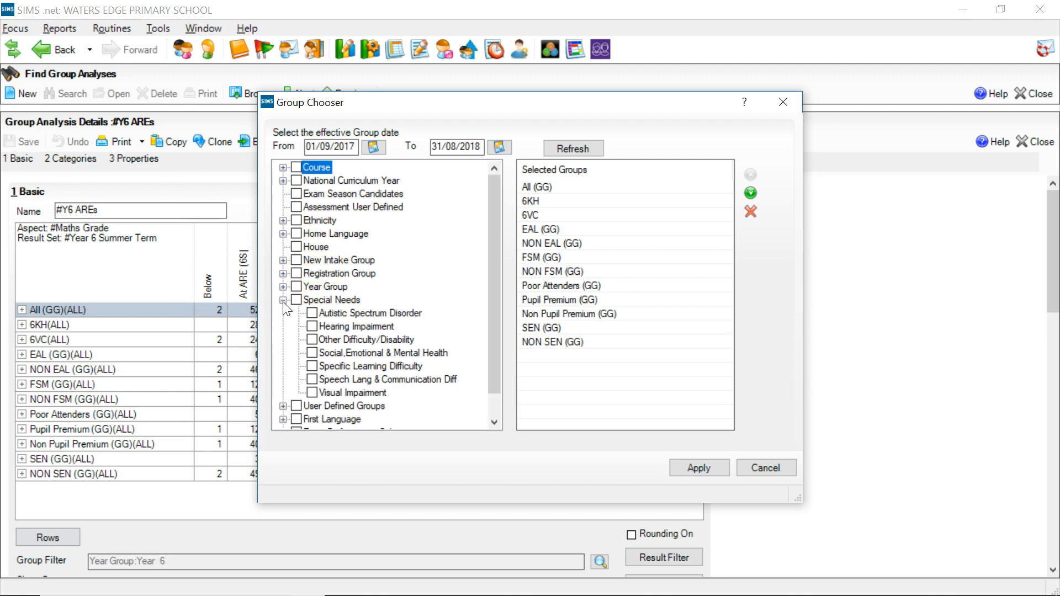
left_click(282, 301)
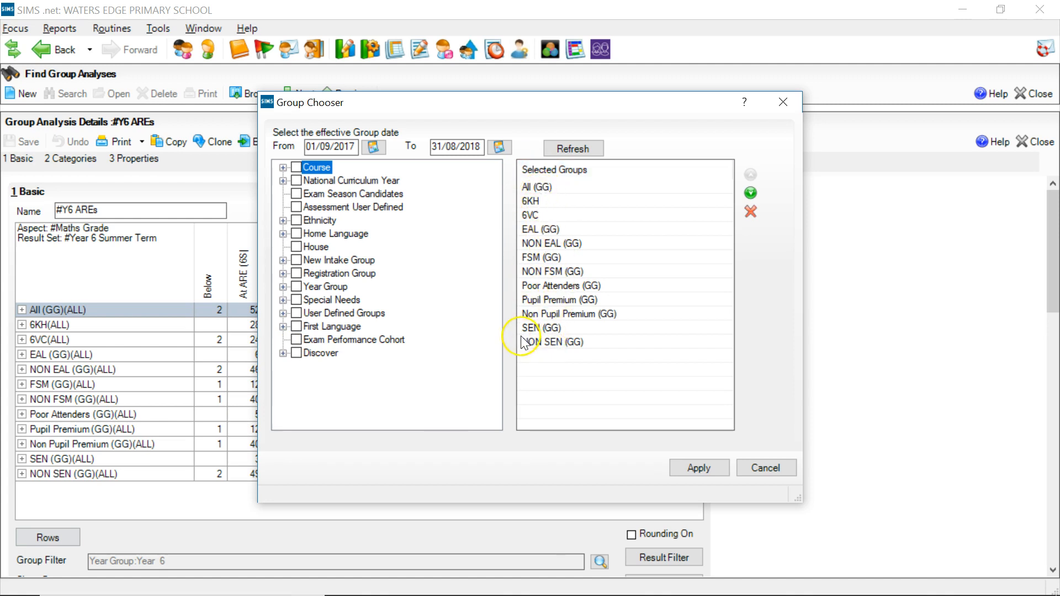
left_click(283, 353)
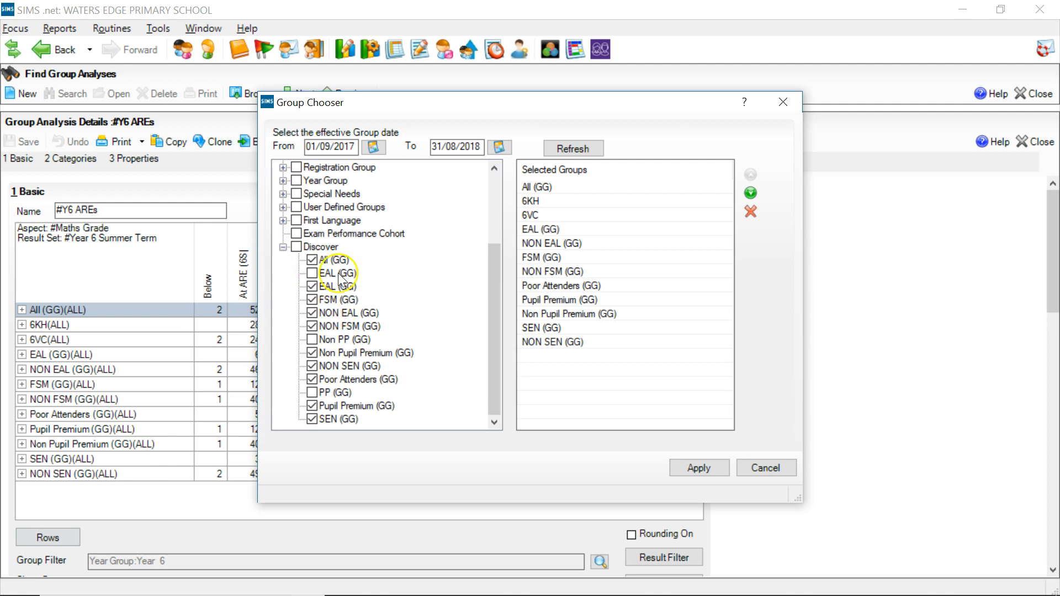
left_click(283, 247)
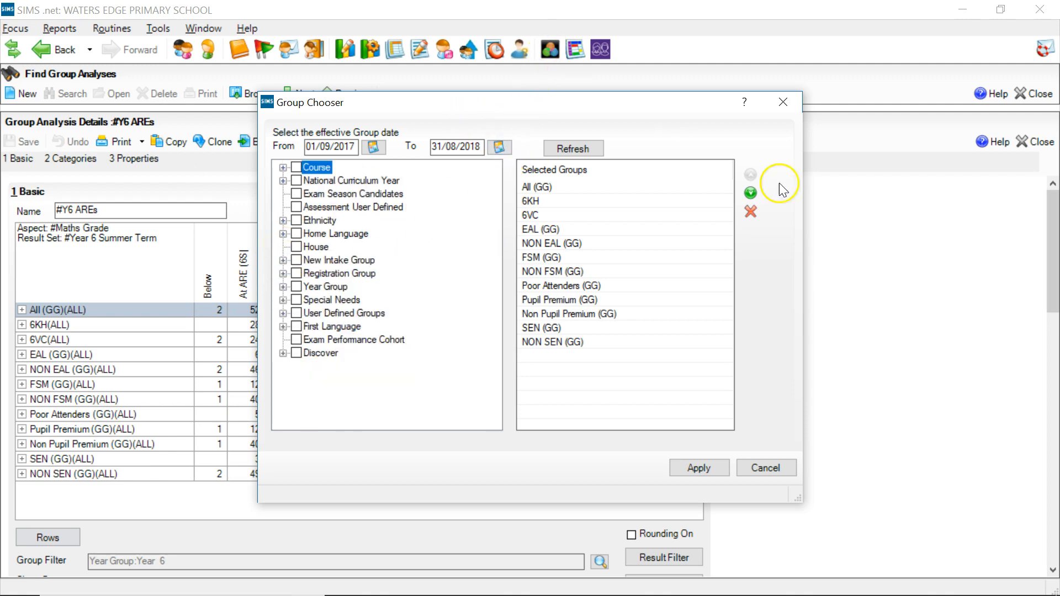
left_click(775, 468)
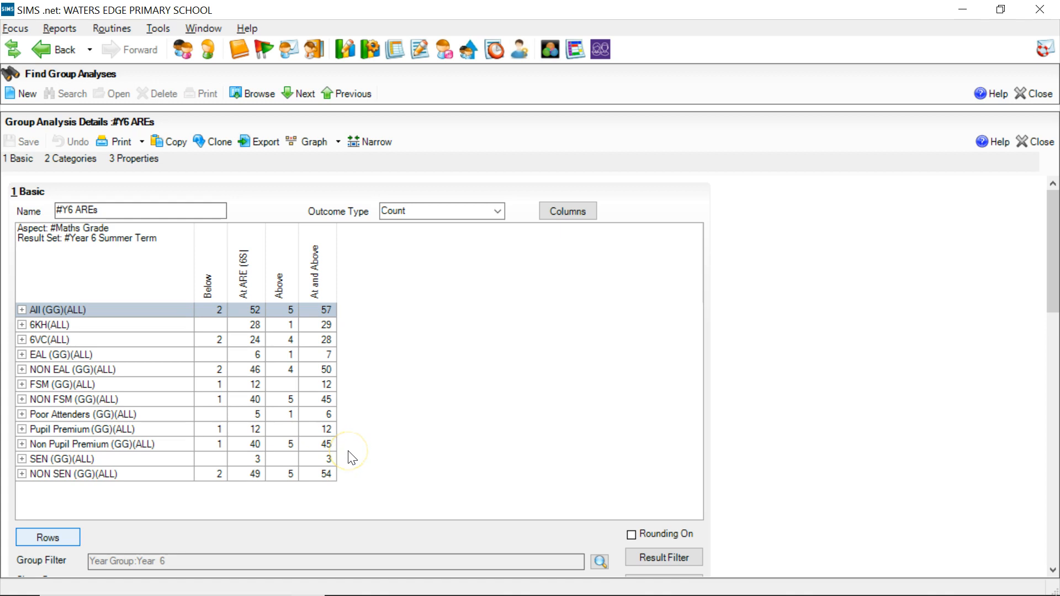
Switch to SIMS Discover and place the Student Totals by Key Pastoral Factors chart on the canvas.
left_click(549, 50)
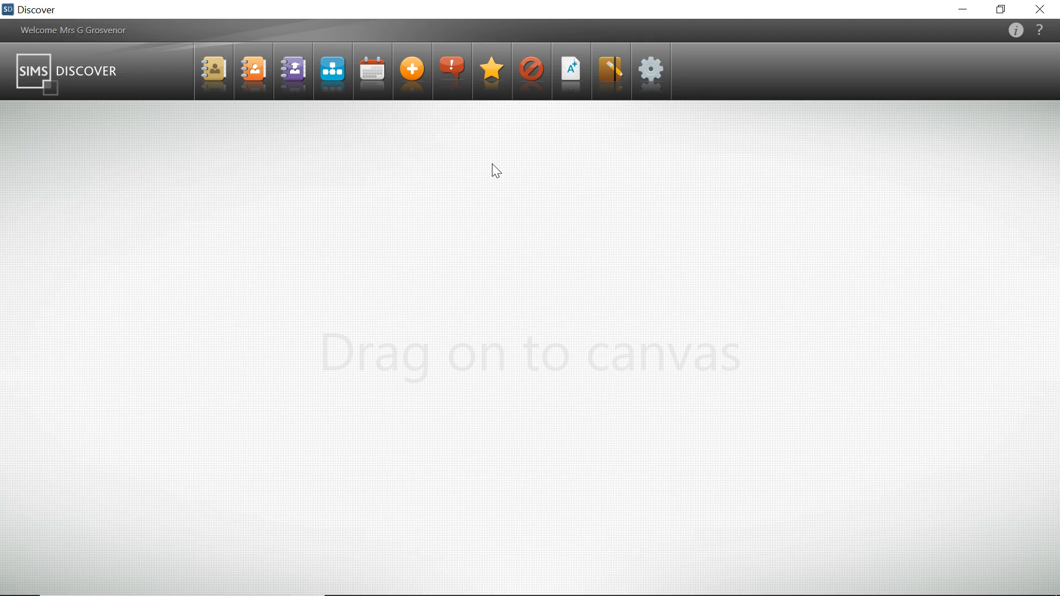
left_click(330, 74)
left_click_drag(376, 152, 133, 344)
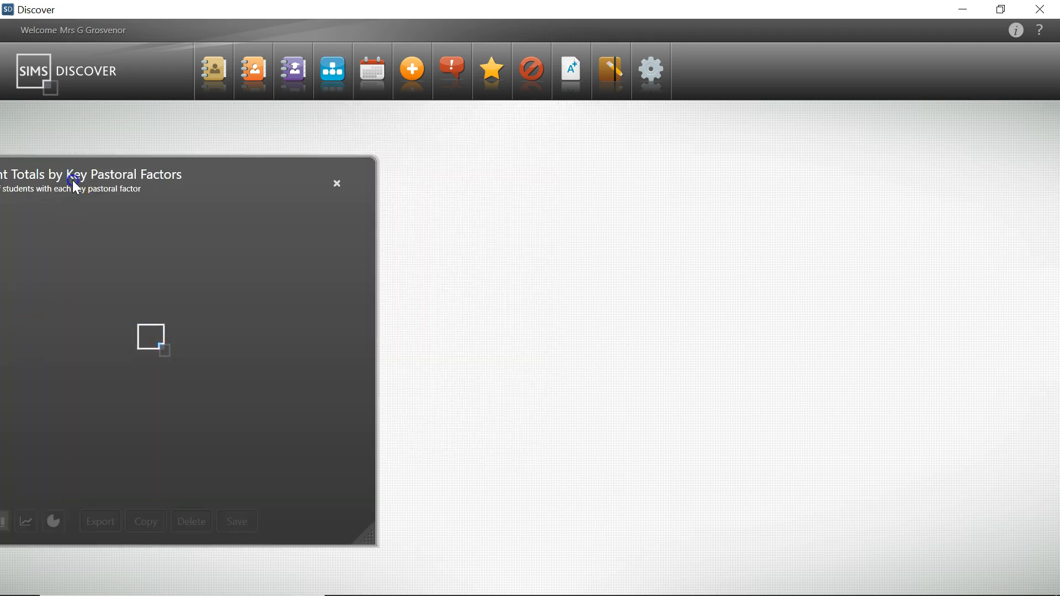
left_click_drag(72, 179, 196, 147)
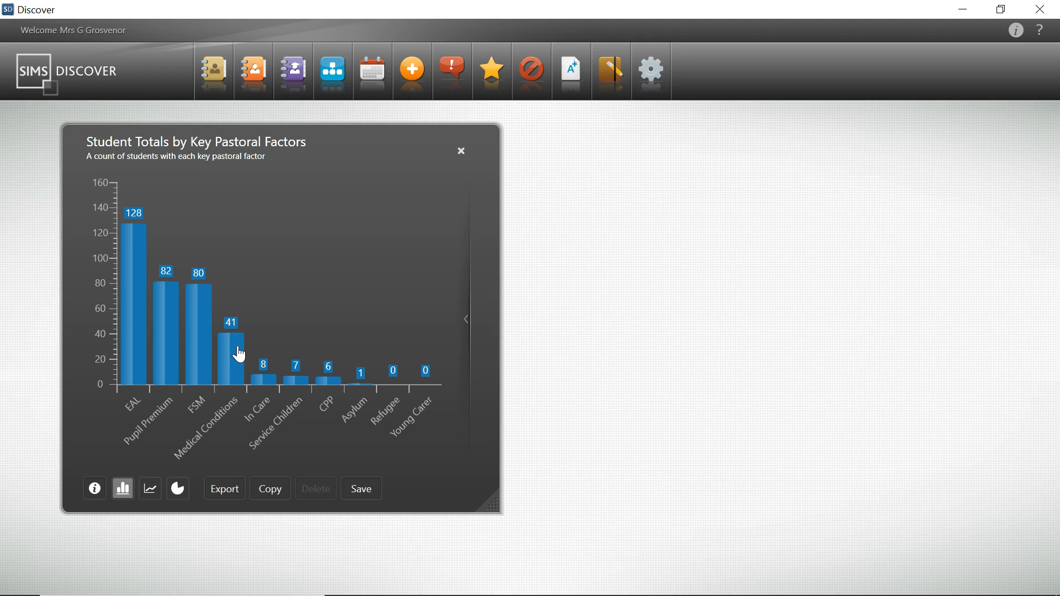
Create a new Discover group from the Medical Conditions bar of the pastoral factors chart.
left_click(664, 75)
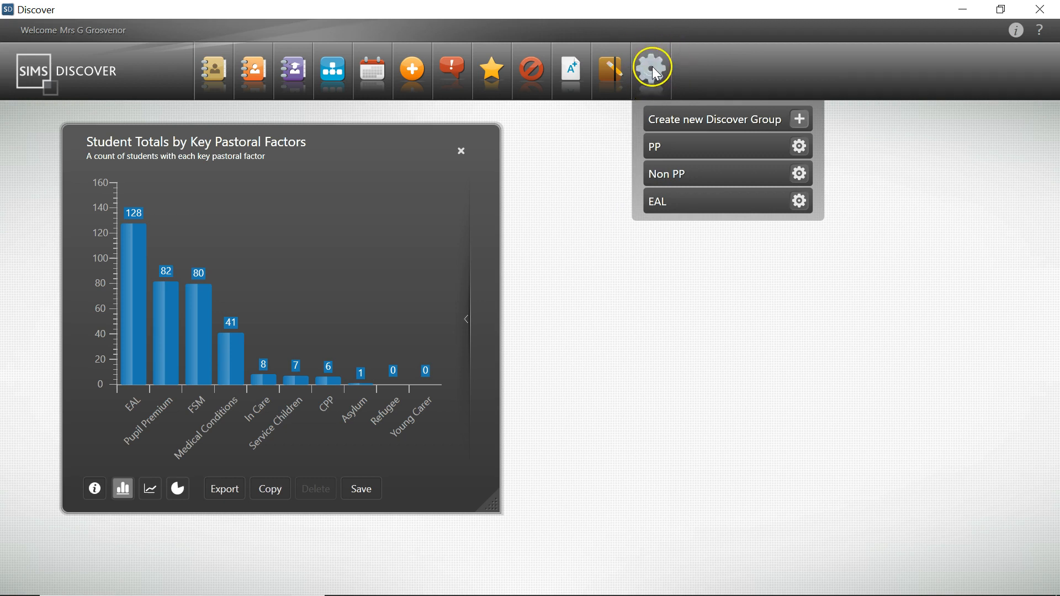
left_click_drag(692, 121, 738, 338)
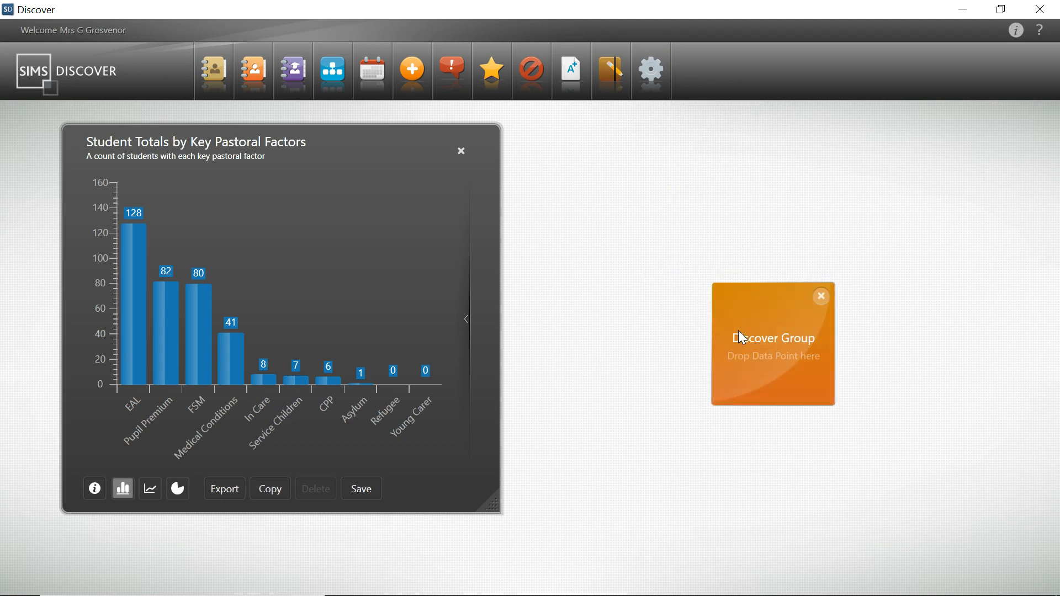
left_click_drag(232, 364, 762, 359)
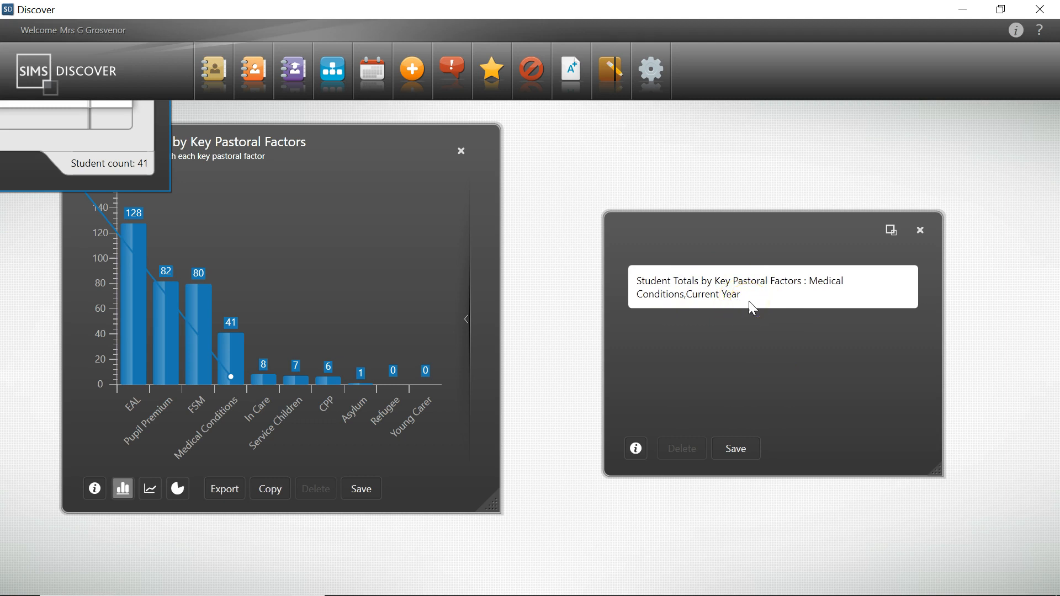
Save the new group as a Dynamic group named Medical Conditions.
left_click(732, 449)
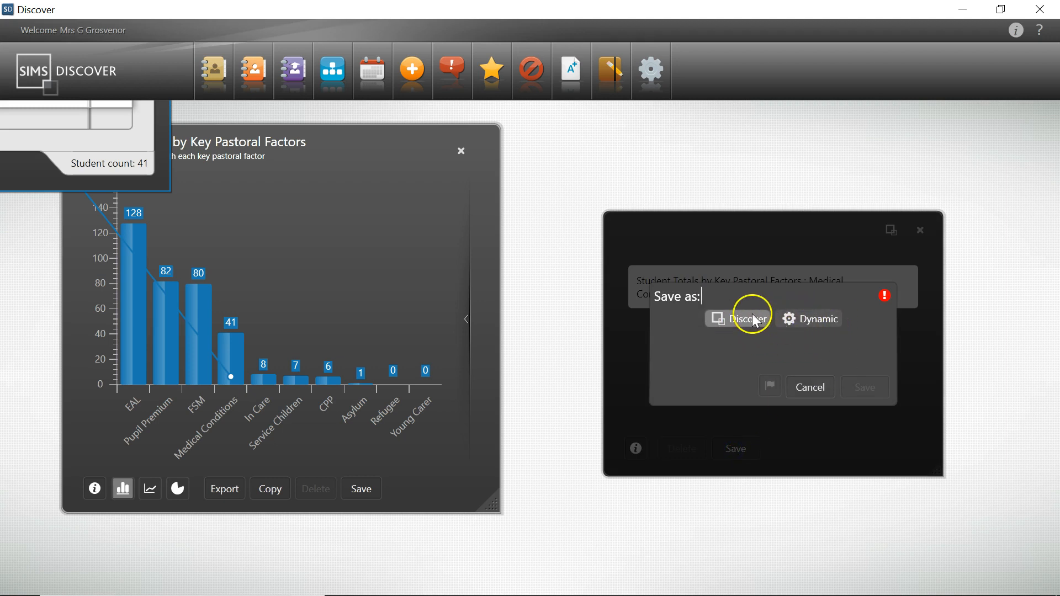
left_click(803, 319)
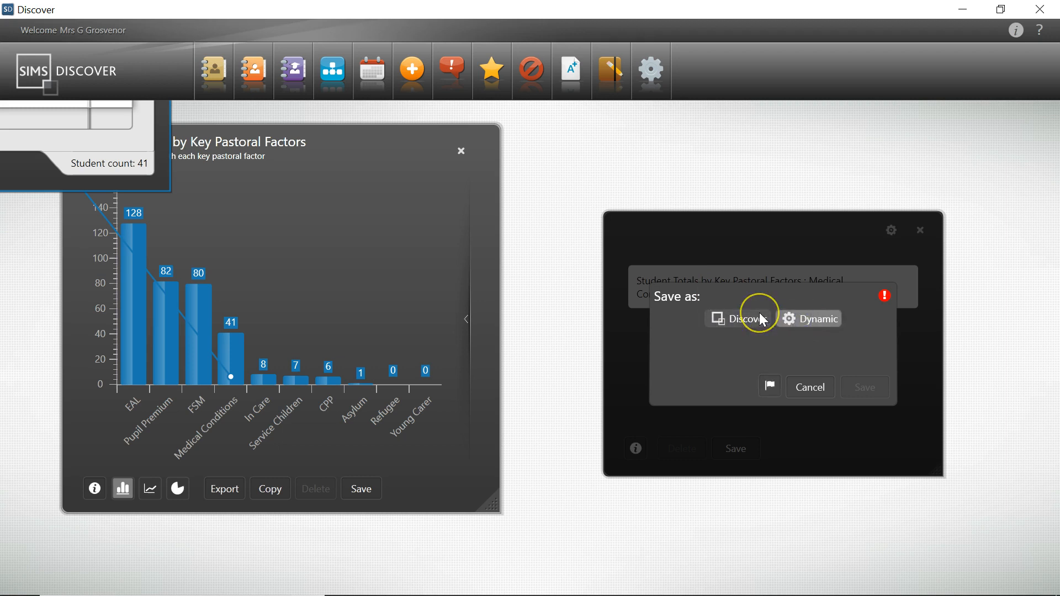
type("Medical")
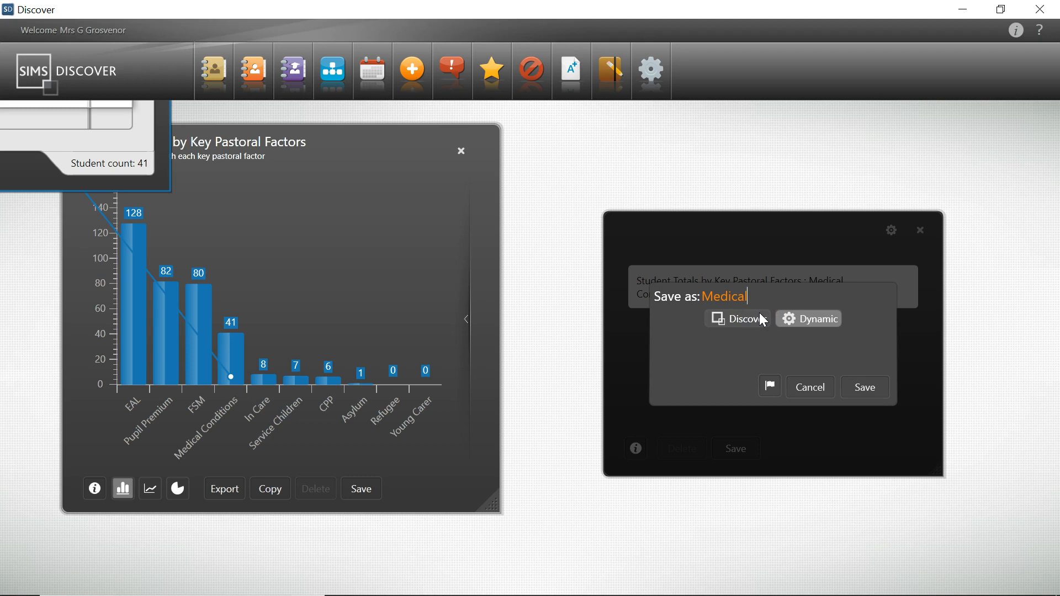
type(" Conditions")
left_click(867, 393)
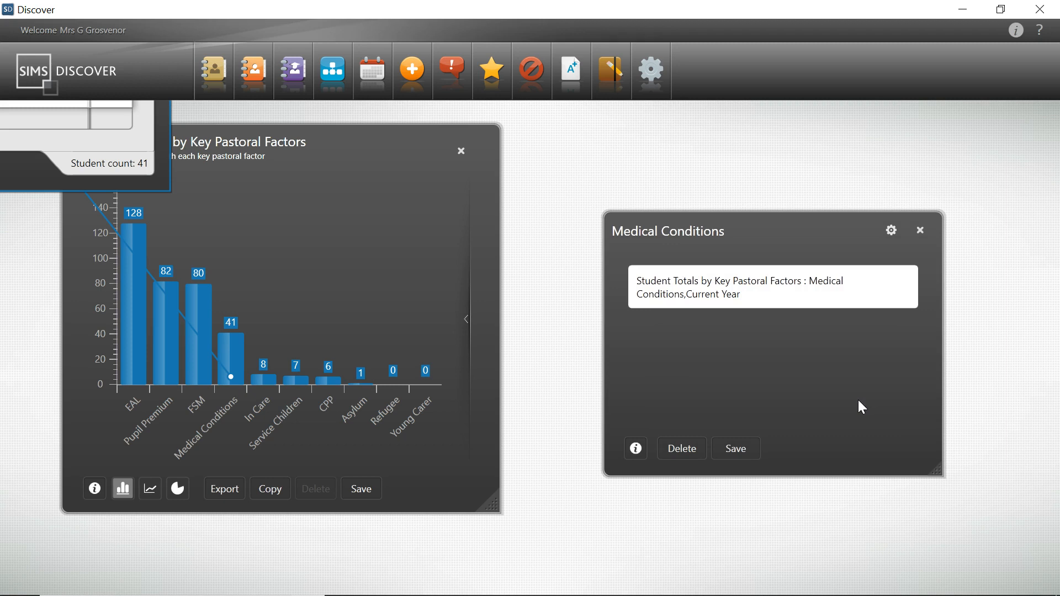
Close the Medical Conditions group and its student list, and reposition the pastoral factors chart on the canvas.
left_click(712, 290)
left_click(920, 232)
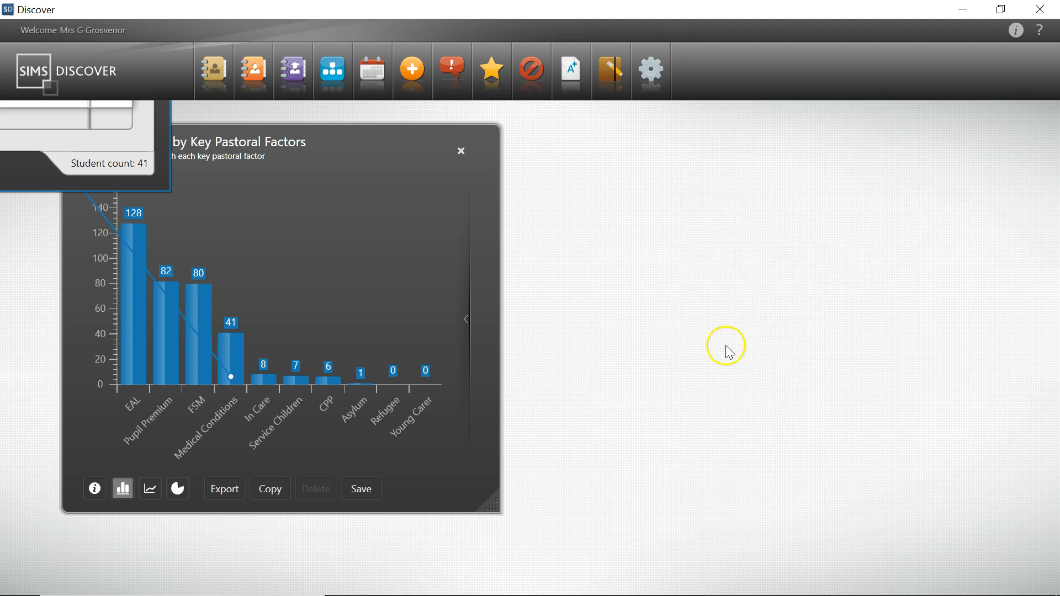
left_click_drag(590, 228, 750, 380)
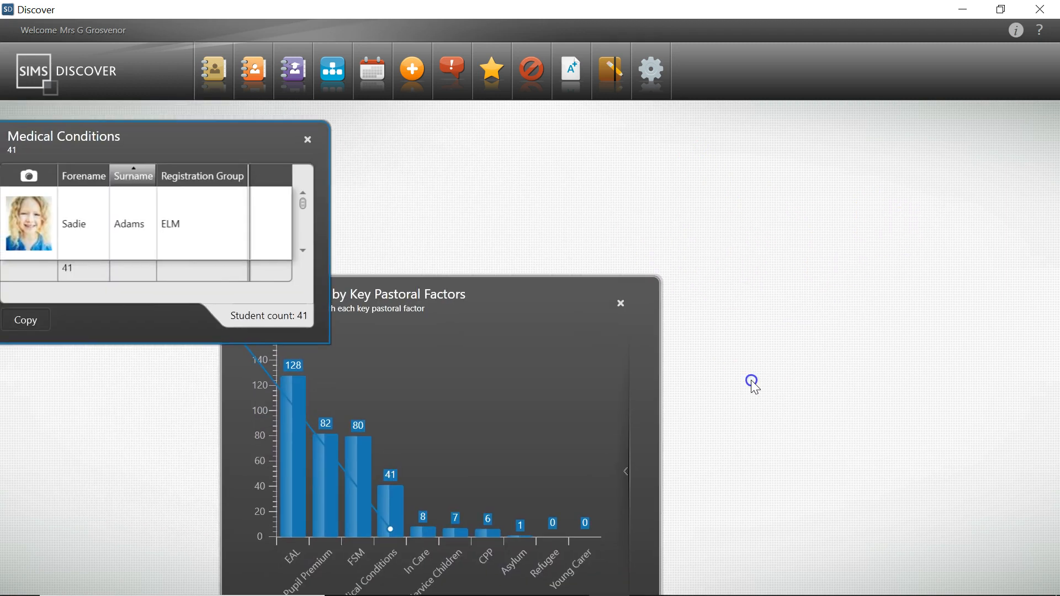
left_click(307, 140)
left_click_drag(757, 289, 563, 158)
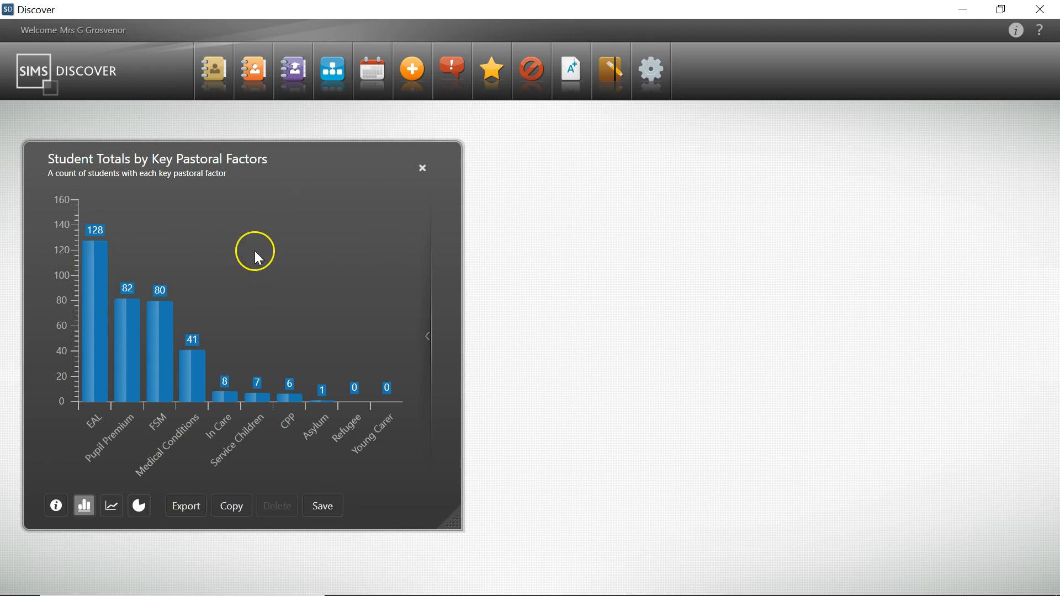
Add the Student Total by Whole School chart to the canvas beside the pastoral factors chart.
left_click(214, 71)
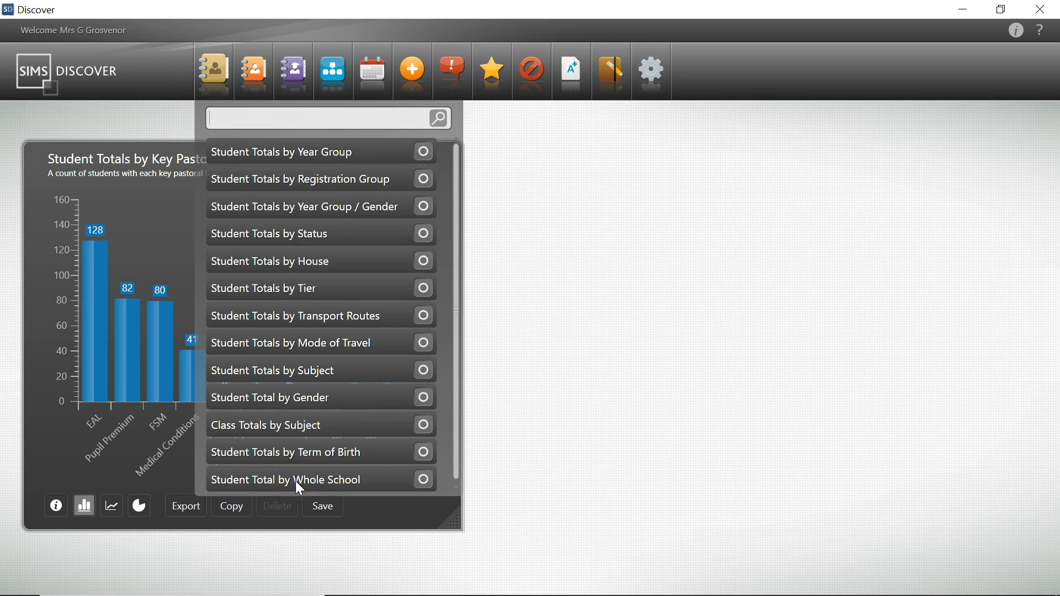
left_click_drag(329, 479, 741, 323)
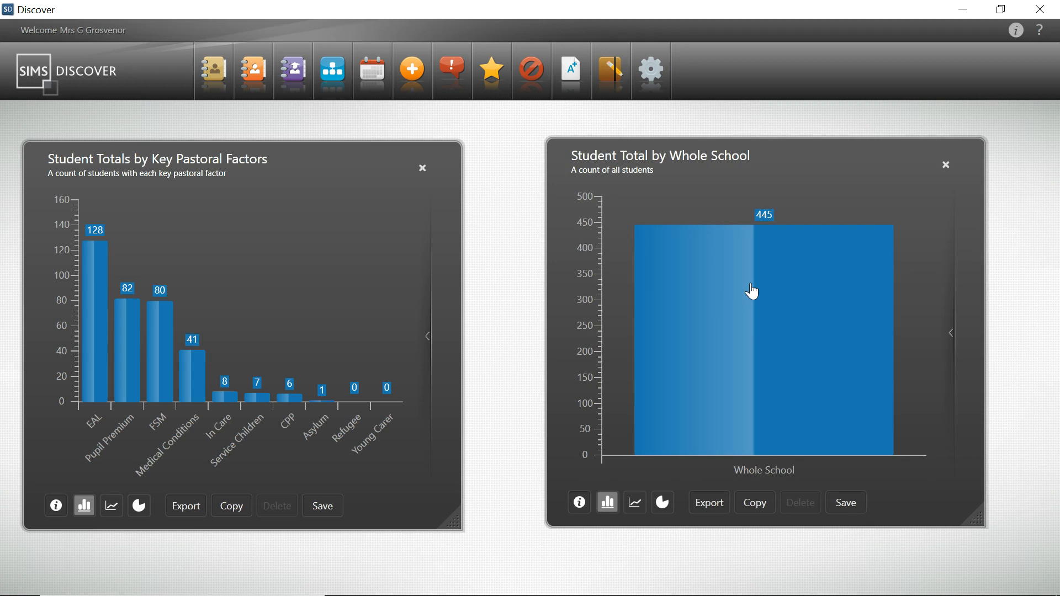
left_click(717, 171)
left_click_drag(713, 168, 761, 165)
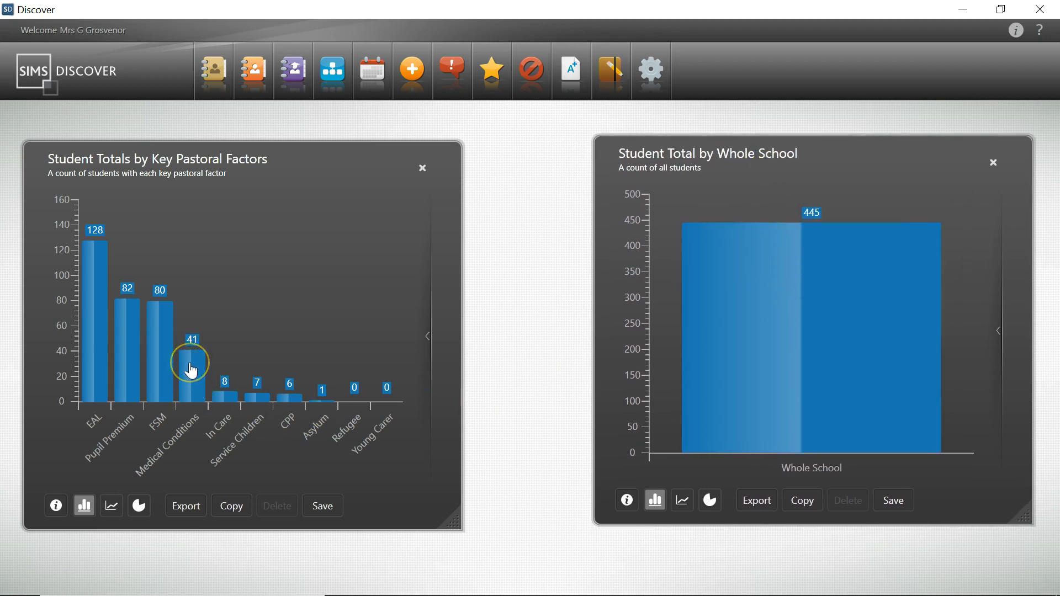
Create a Venn diagram from the Medical Conditions bar and add the Whole School bar to it.
left_click_drag(191, 371, 508, 359)
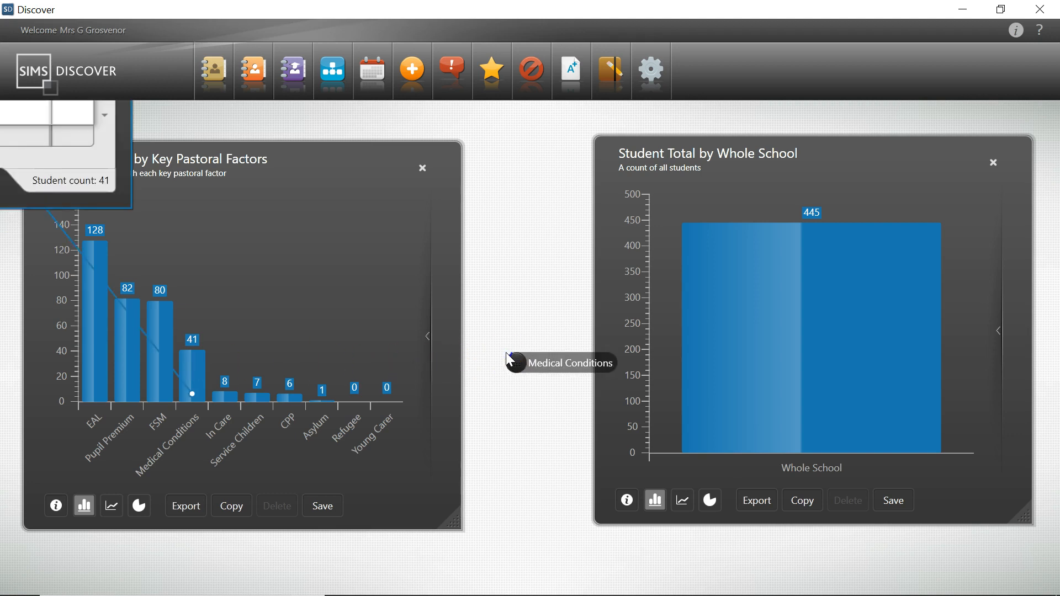
left_click_drag(509, 360, 508, 359)
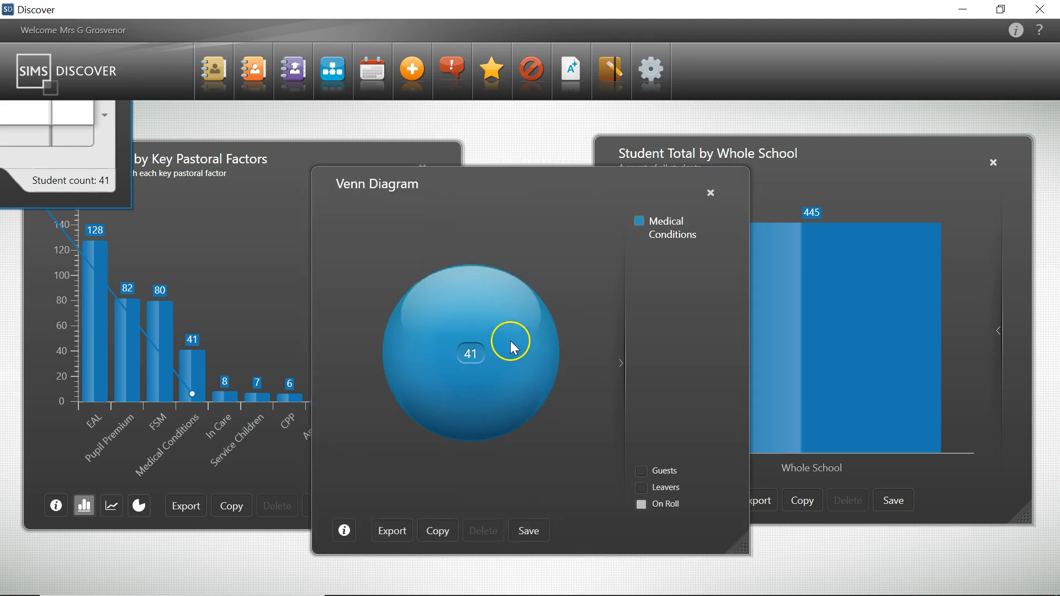
left_click_drag(453, 189, 336, 166)
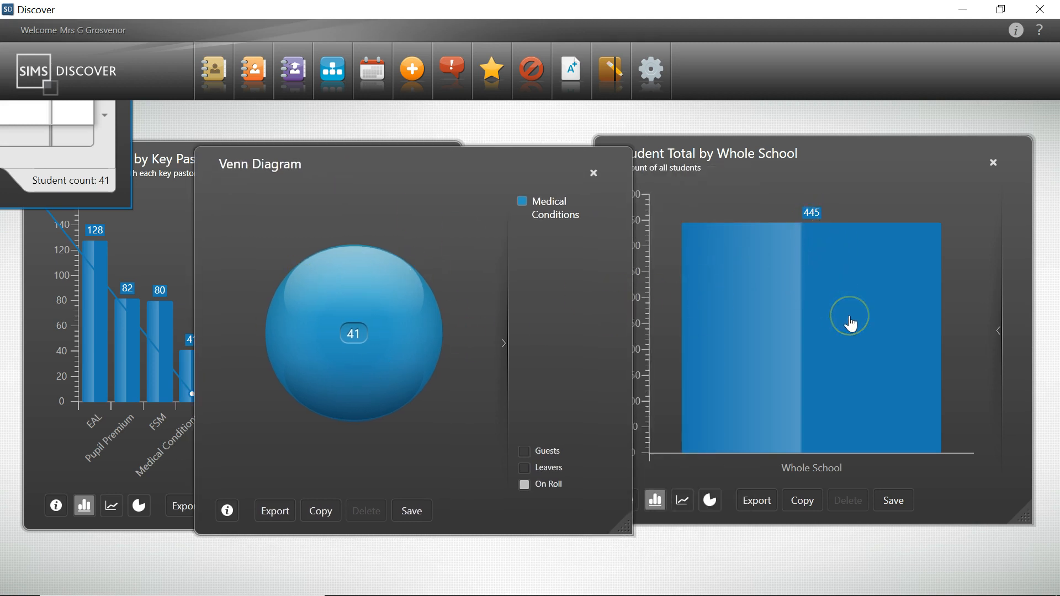
left_click_drag(848, 323, 470, 350)
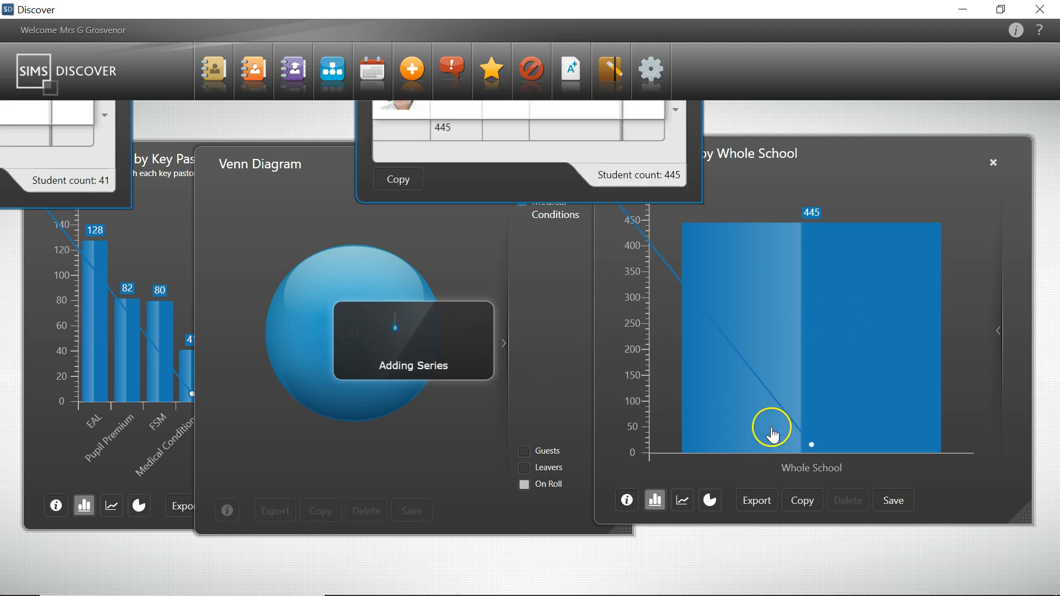
left_click(252, 163)
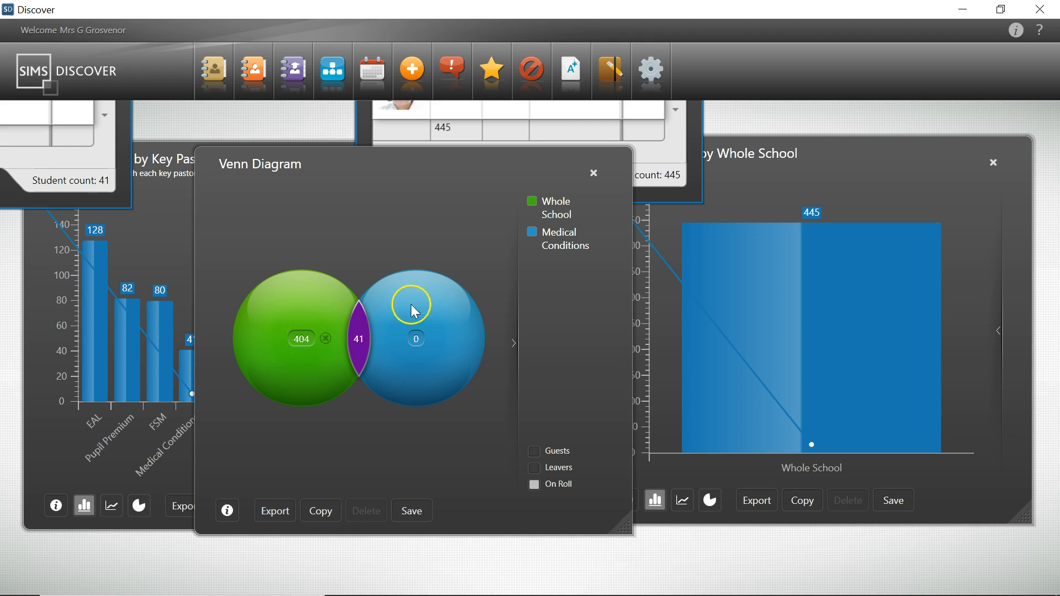
Close the whole school and pastoral factors charts, keeping only the Venn diagram on the canvas.
left_click(993, 164)
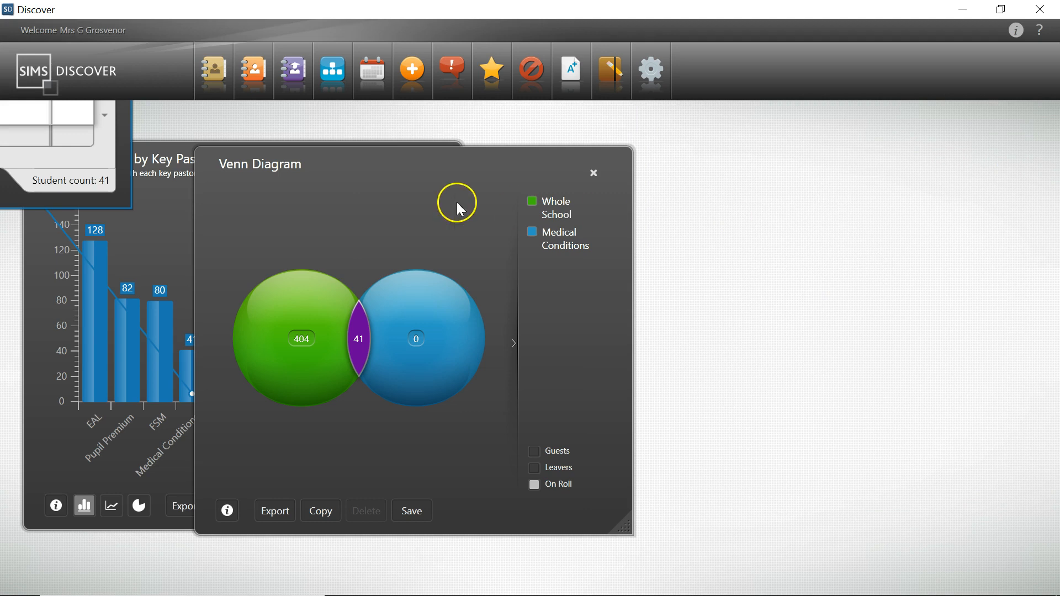
left_click(154, 161)
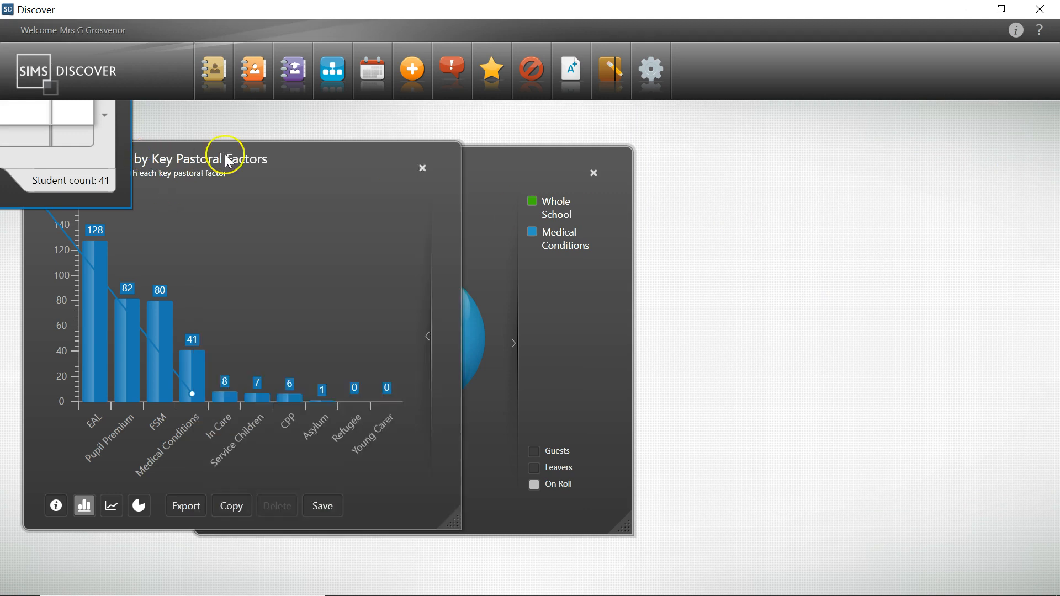
left_click(423, 167)
Create a new Discover group on the canvas from the Whole School segment of the Venn diagram that excludes Medical Conditions.
left_click(647, 71)
left_click_drag(664, 118, 800, 353)
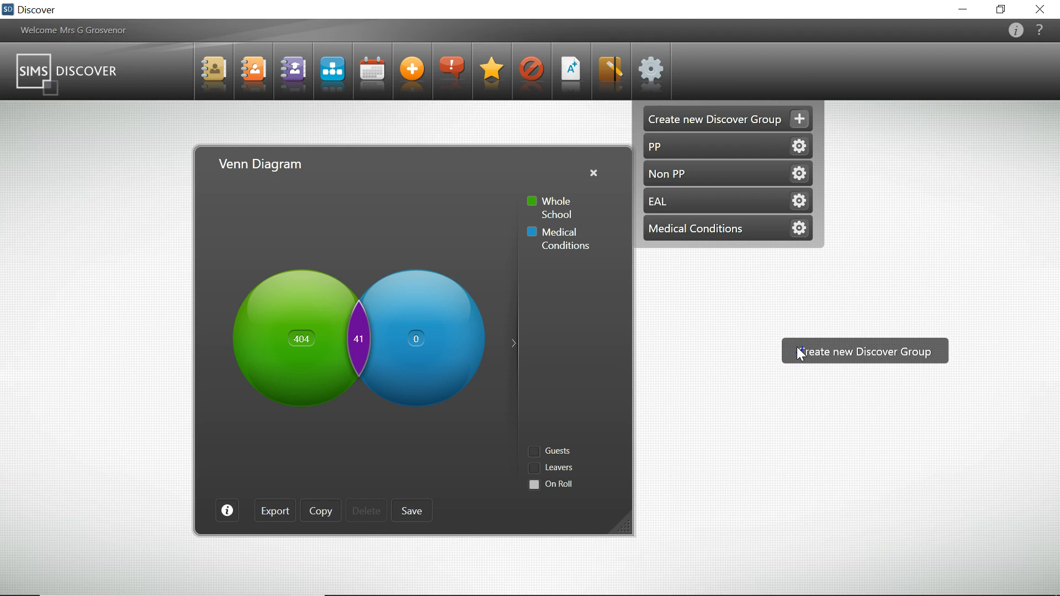
left_click_drag(800, 353, 797, 349)
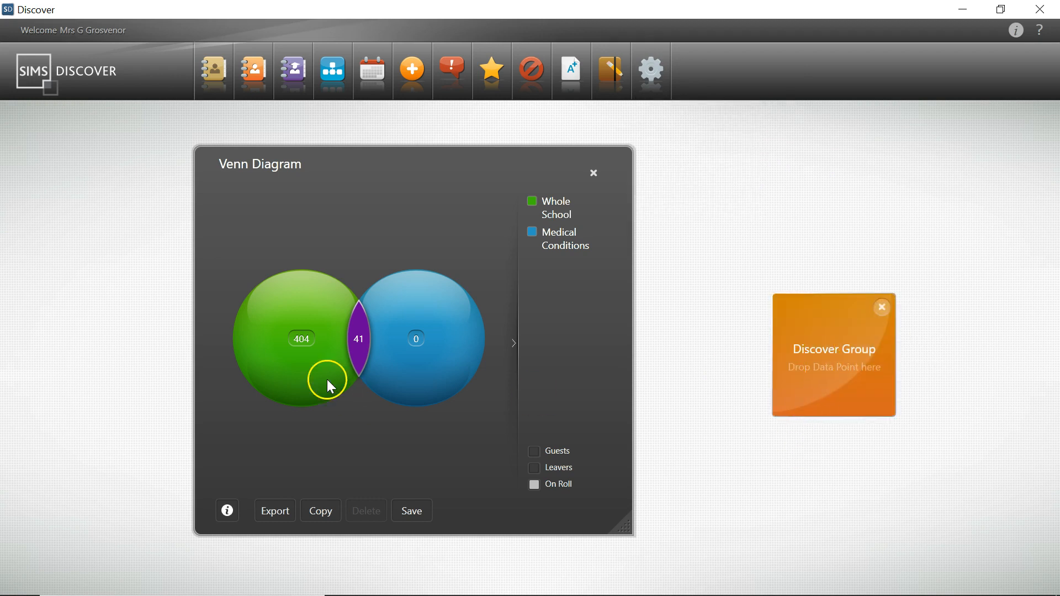
left_click_drag(300, 357, 790, 359)
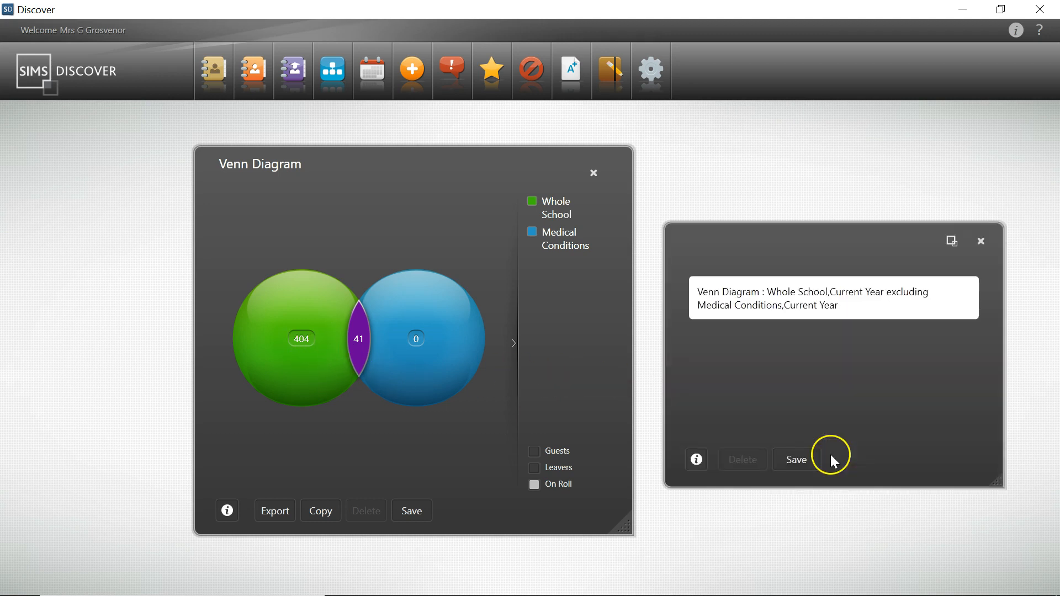
Save the new group as a Dynamic group named Non Medical Conditions.
left_click(795, 460)
type("No")
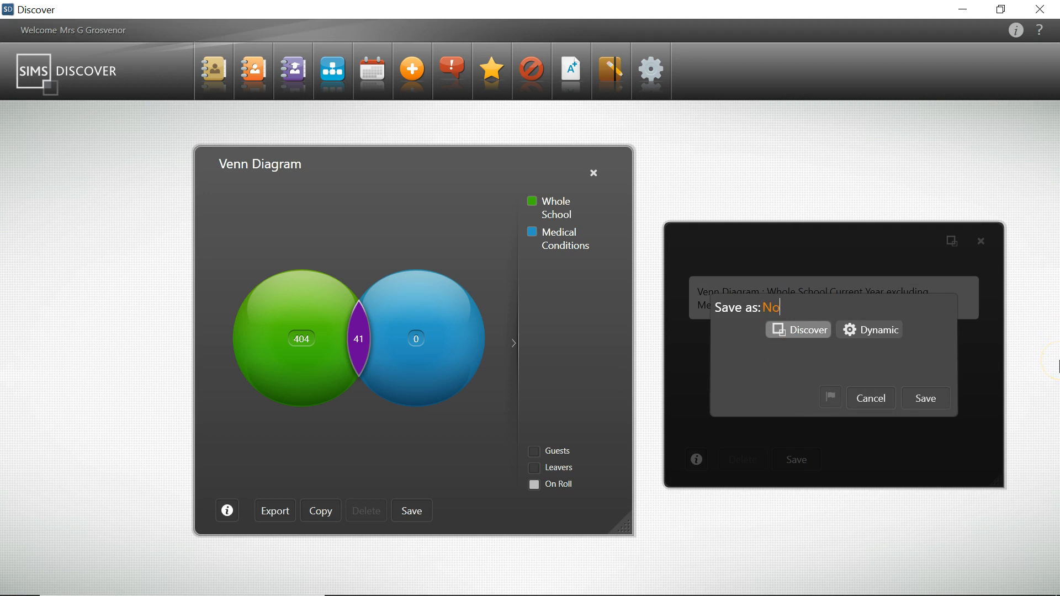
type("n Medical Conditions")
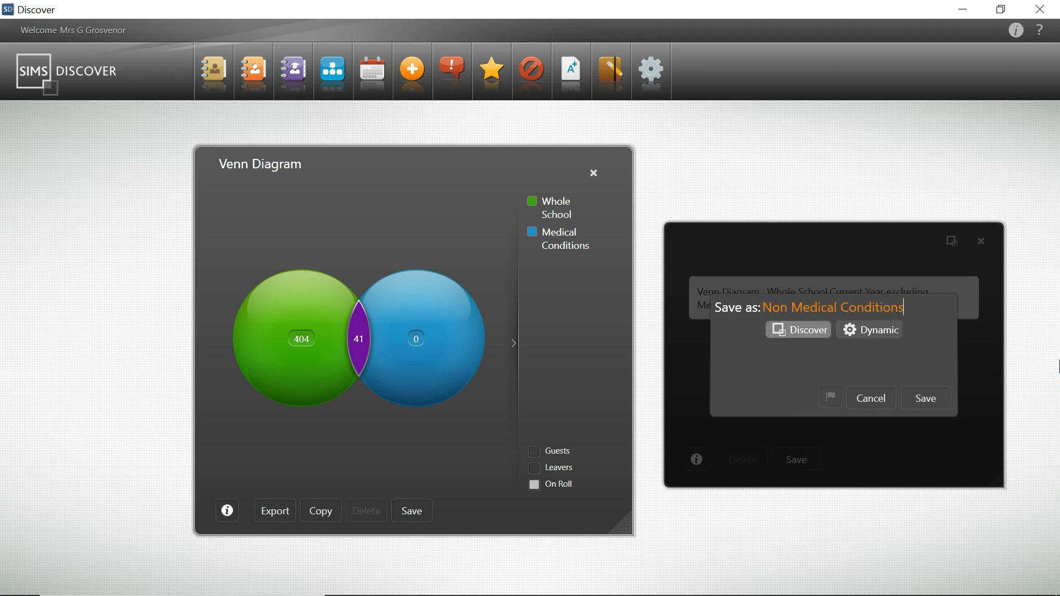
left_click(867, 329)
left_click(936, 399)
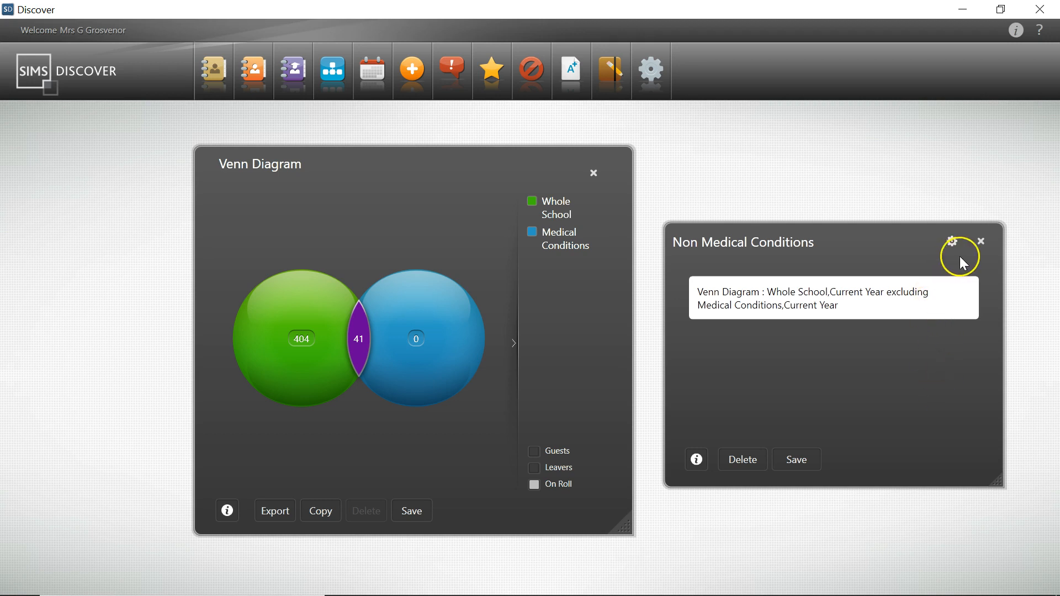
Close the Non Medical Conditions group and the Venn diagram, and exit Discover to return to SIMS .net.
left_click(981, 241)
left_click(594, 172)
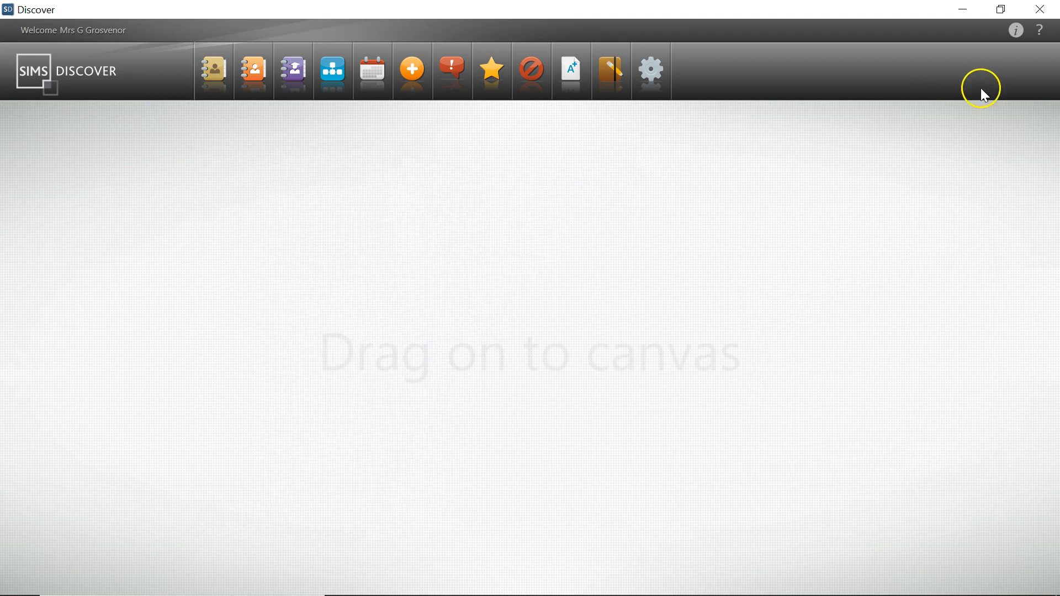
left_click(1043, 9)
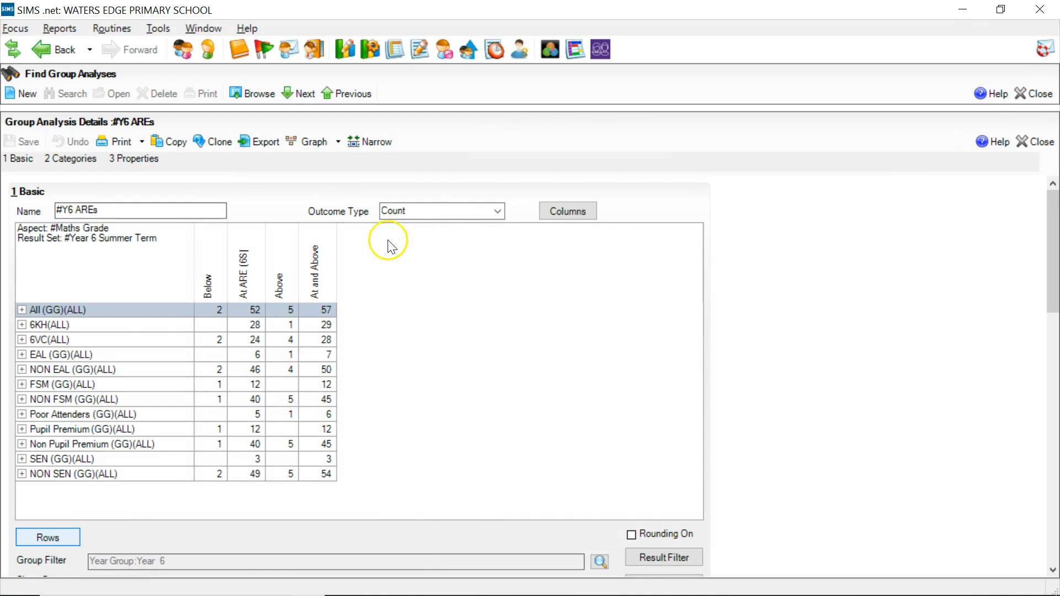
Add the Discover groups Medical Conditions (GG) and Non Medical Conditions (GG) as rows of the #Y6 AREs group analysis.
left_click(62, 534)
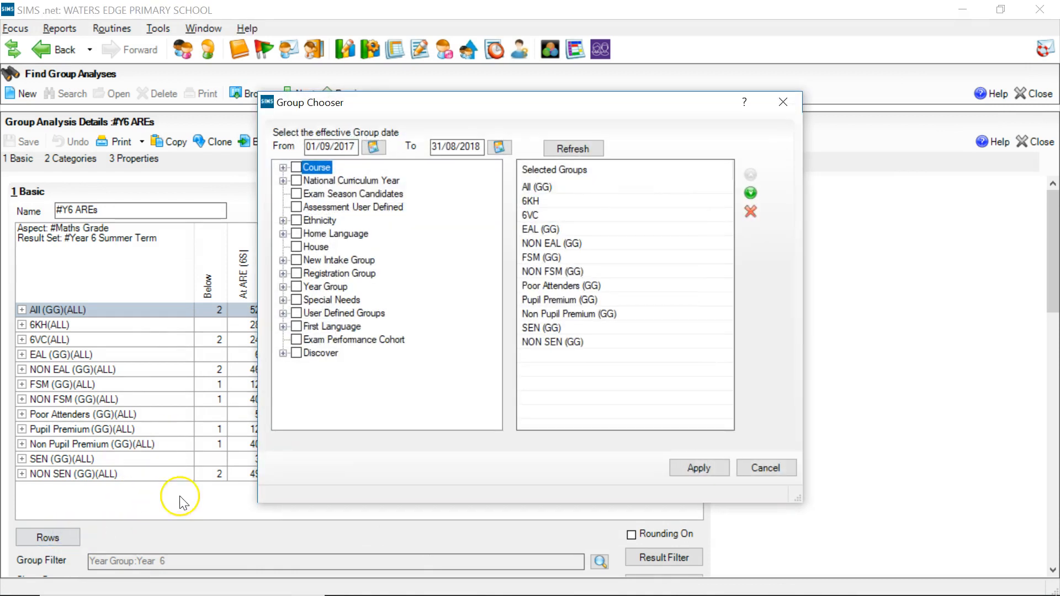
left_click(283, 354)
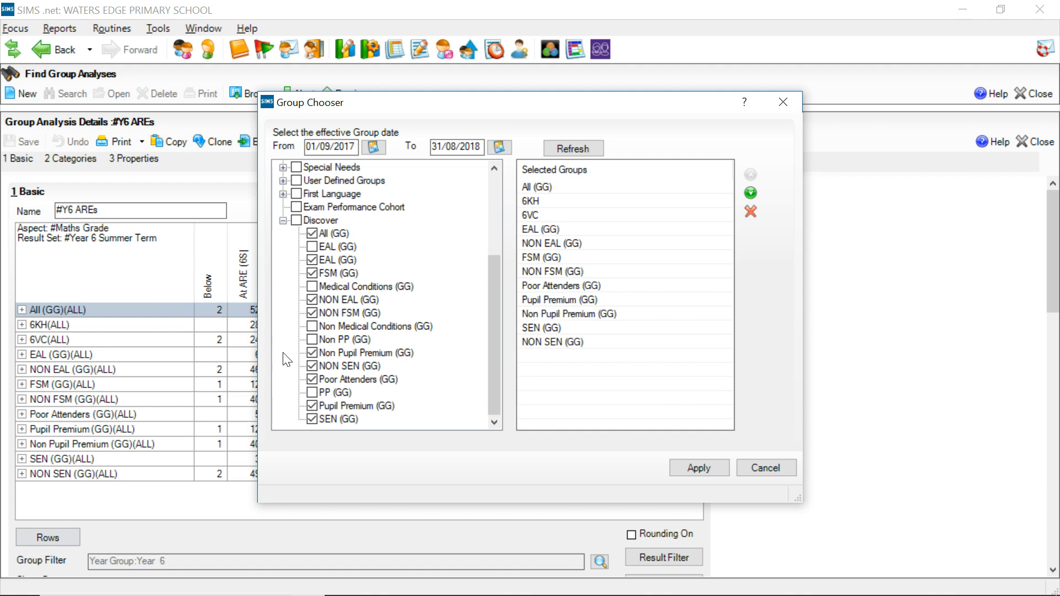
left_click(311, 286)
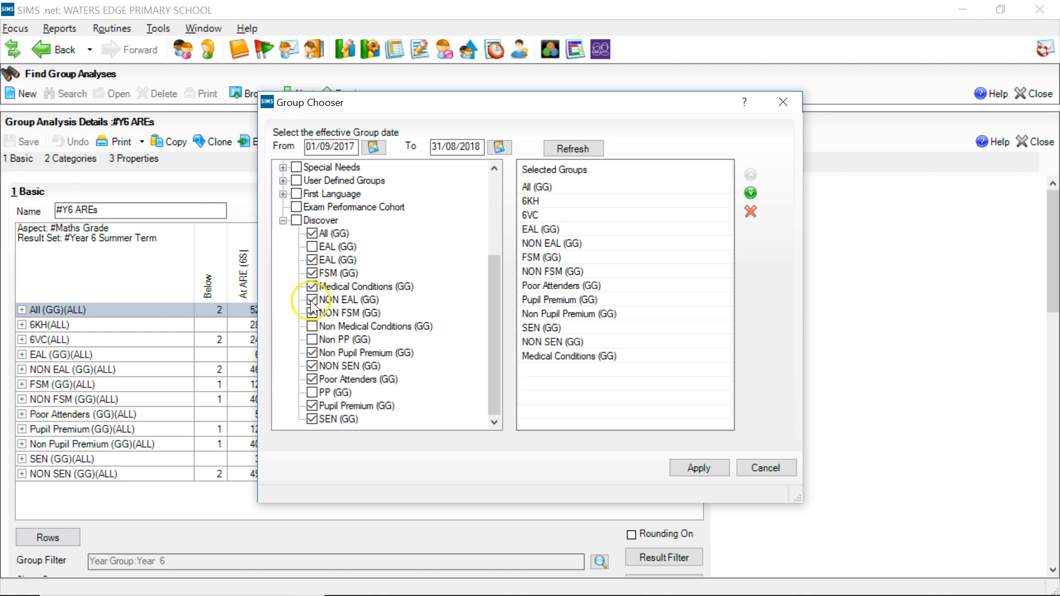
left_click(311, 326)
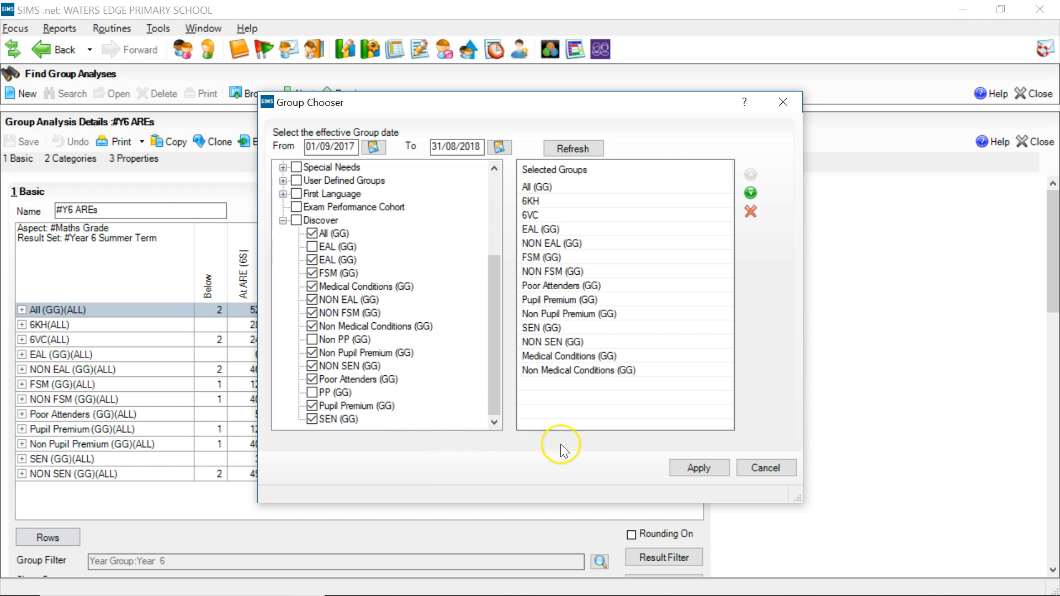
left_click(698, 468)
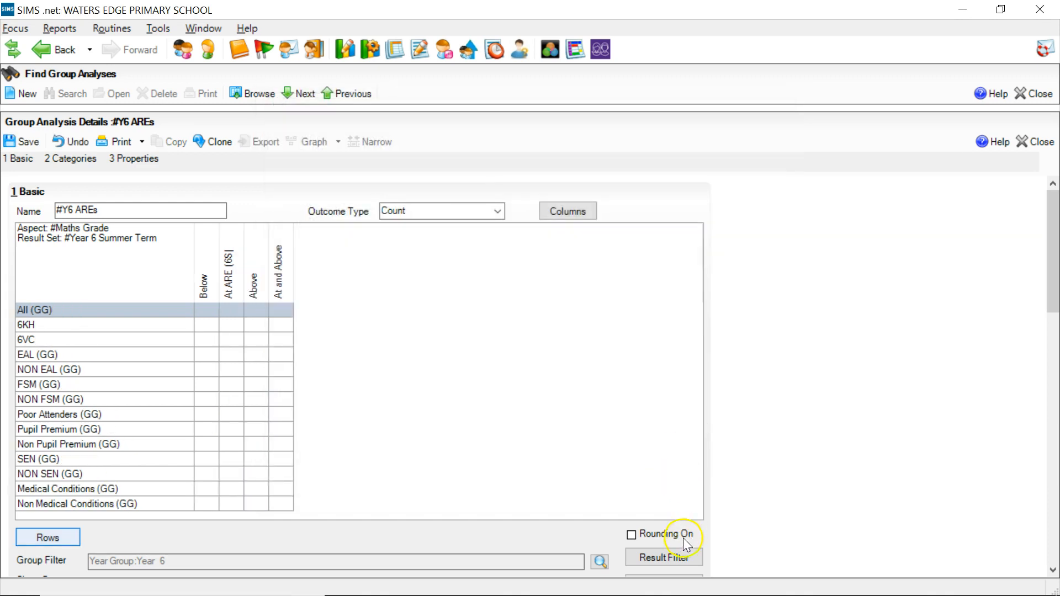
Populate the analysis grid with results for all row groups, including the two medical conditions groups.
scroll(647, 453, "down", 3)
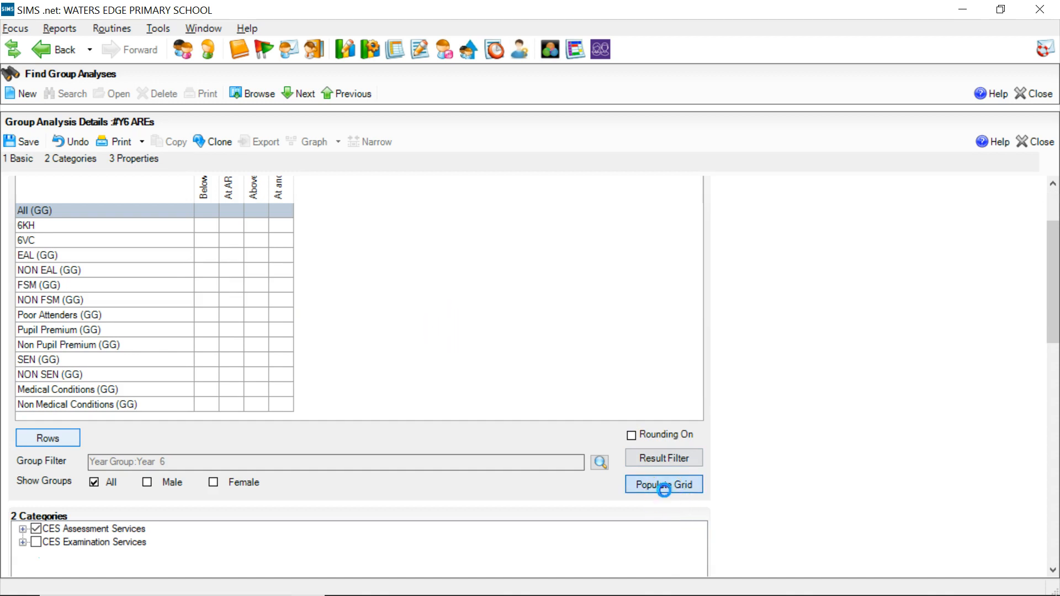
left_click(664, 489)
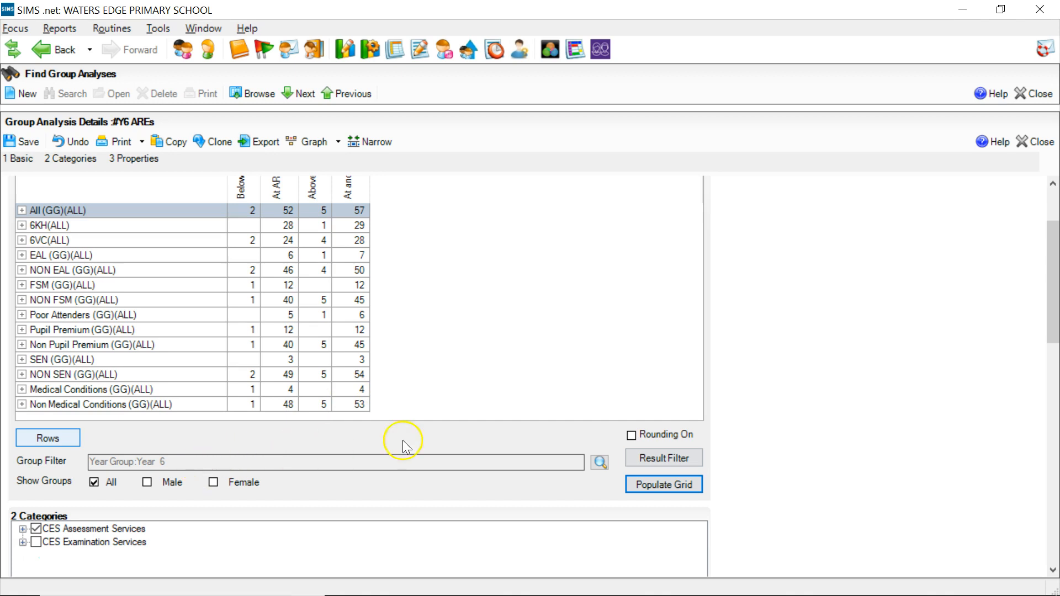
mouse_move(1048, 303)
left_mouse_down()
mouse_move(1051, 264)
mouse_move(1051, 284)
left_mouse_up()
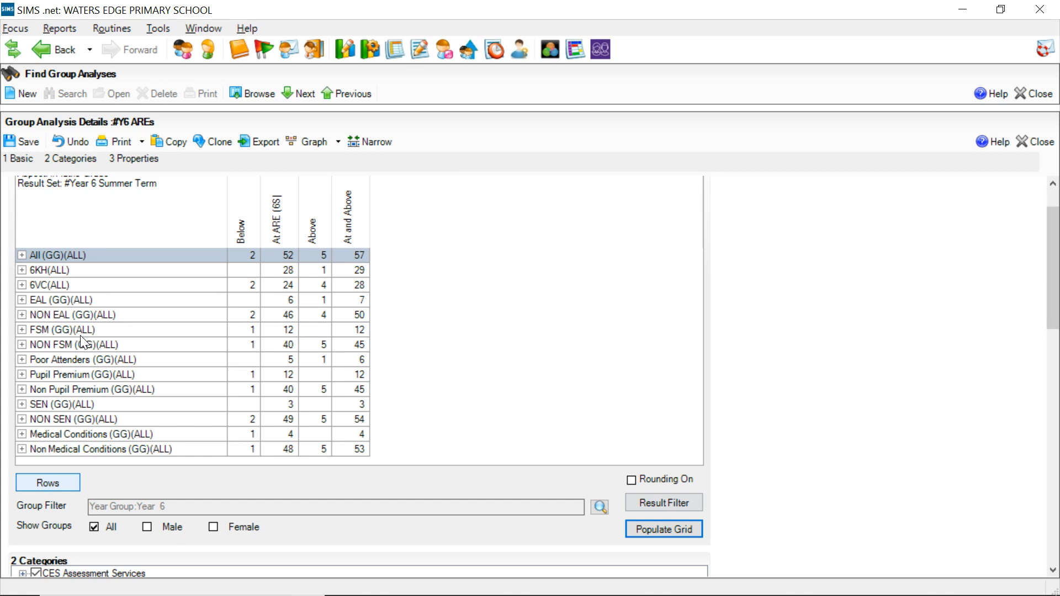
scroll(79, 335, "up", 2)
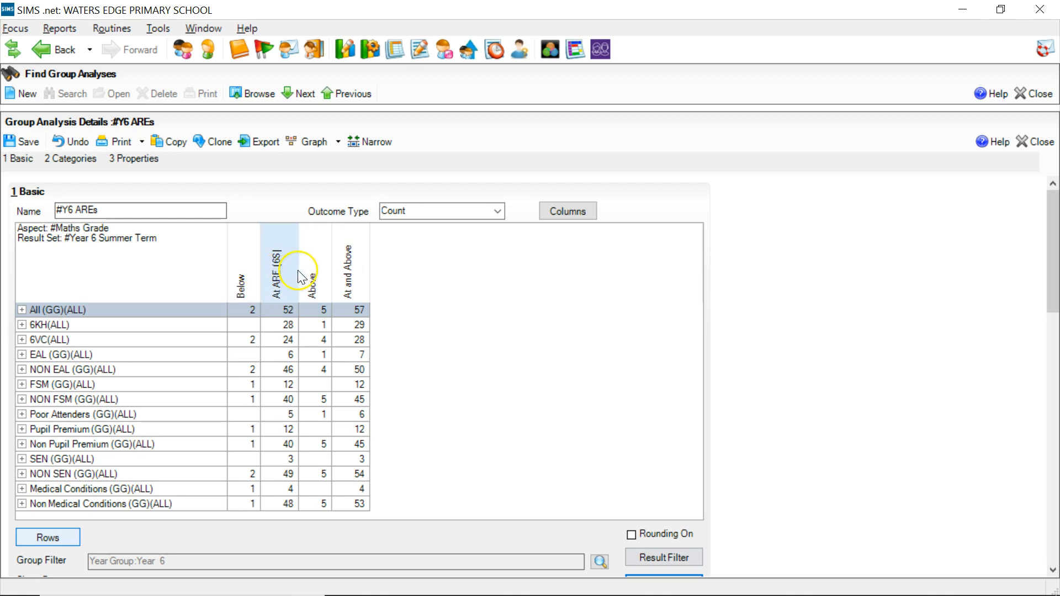
Open the analysis columns' grade patterns and examine the full list of grades in the Below element of #Y6 AREs.
left_click(560, 213)
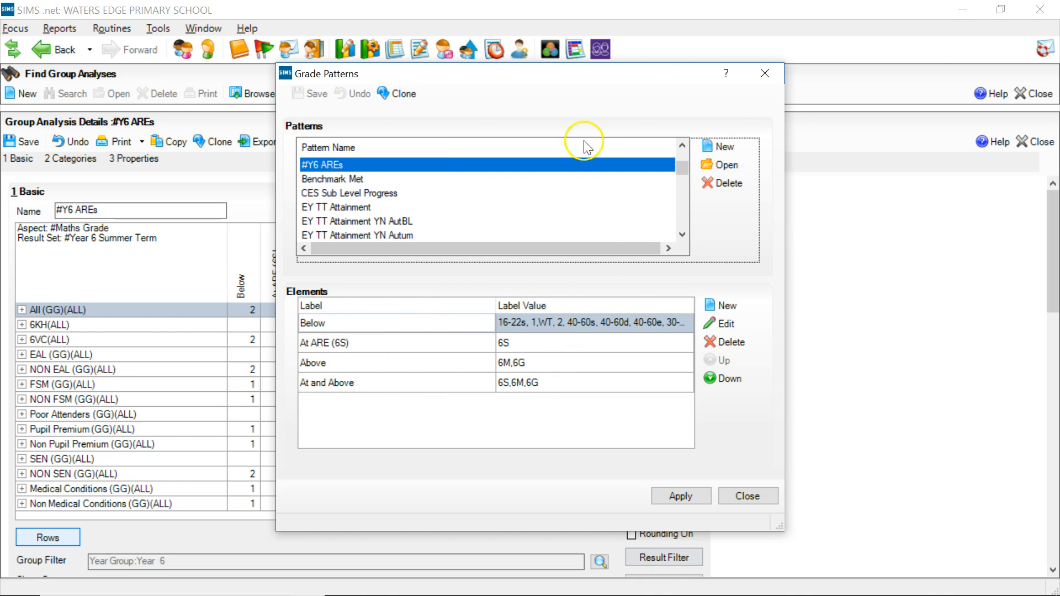
left_click_drag(529, 83, 676, 73)
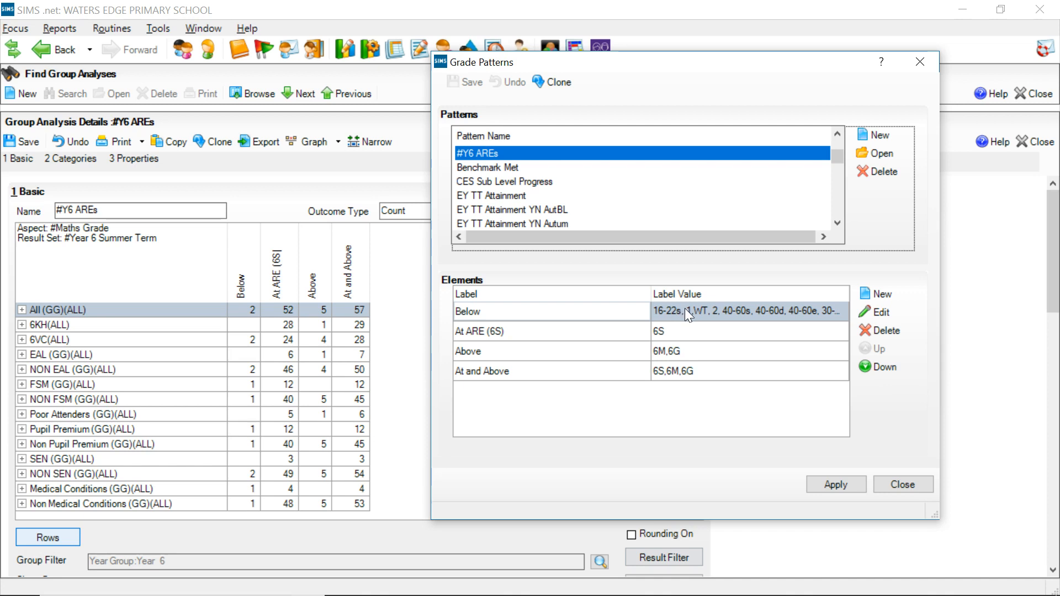
left_click(878, 314)
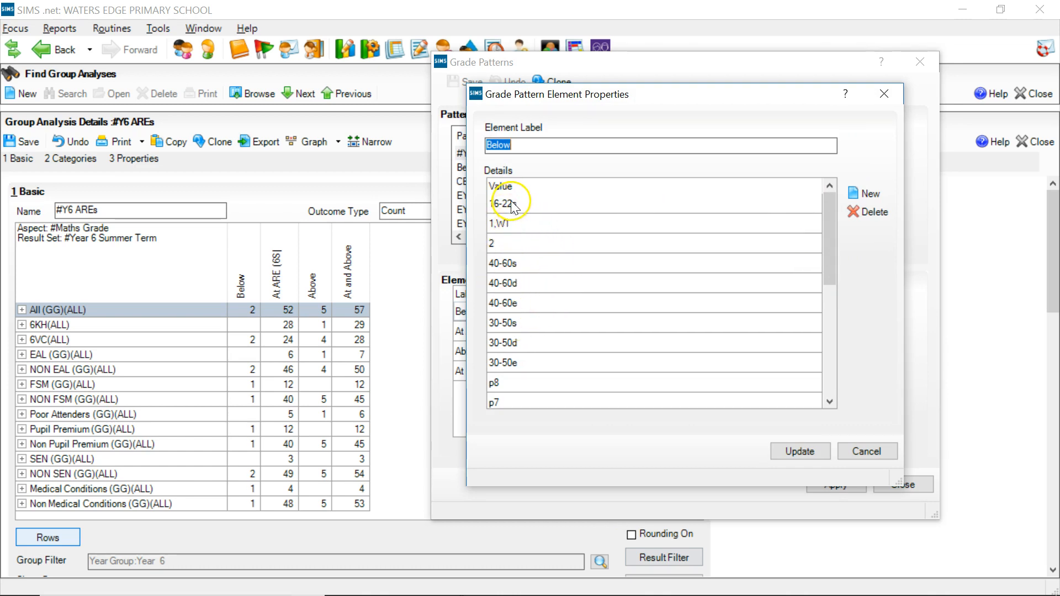
left_click_drag(828, 243, 839, 356)
left_click_drag(530, 146, 322, 106)
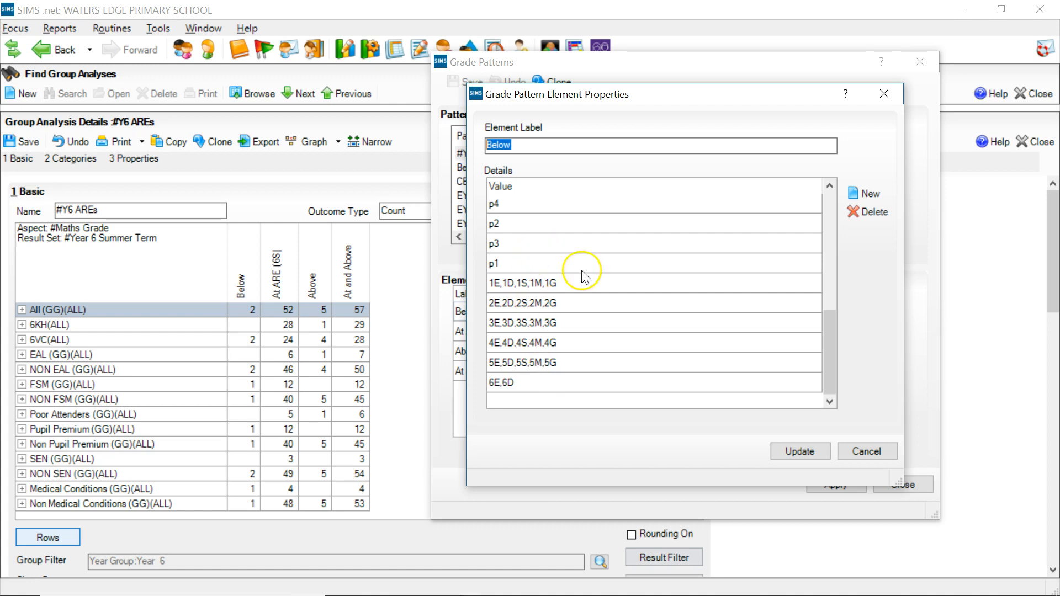
left_click_drag(833, 340, 830, 216)
left_click_drag(542, 142, 483, 143)
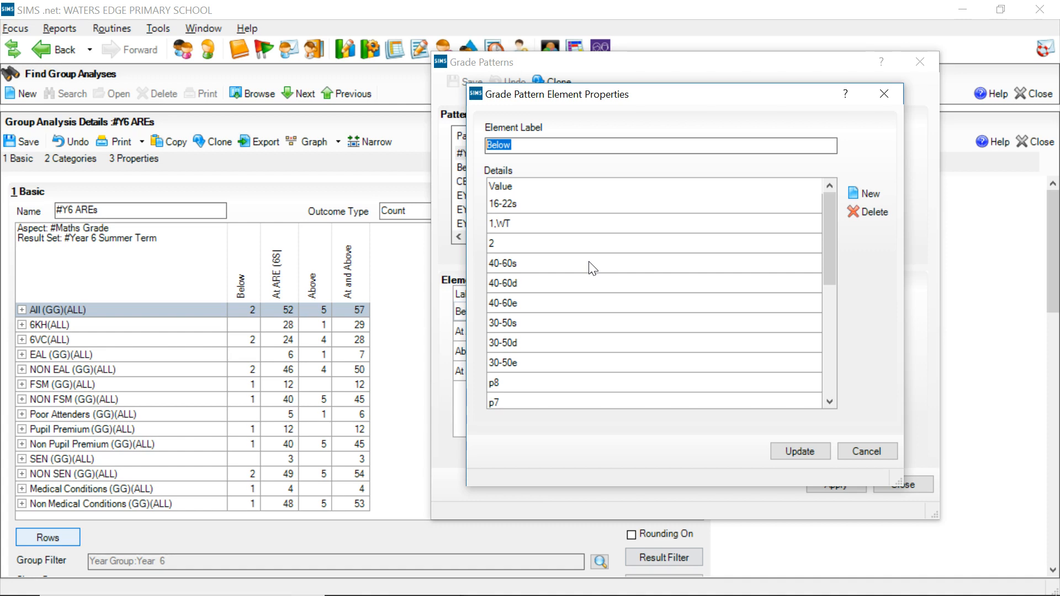
left_click_drag(826, 216, 827, 336)
left_click(874, 454)
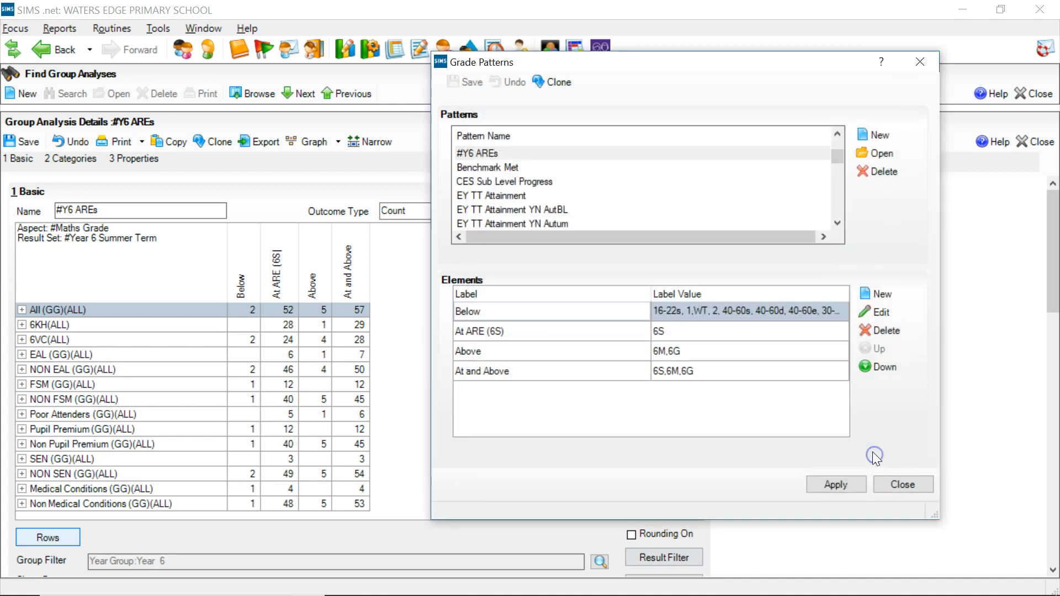
Examine the label and grade value of the At ARE (6S) element in the #Y6 AREs pattern, leaving it unedited.
left_click(522, 334)
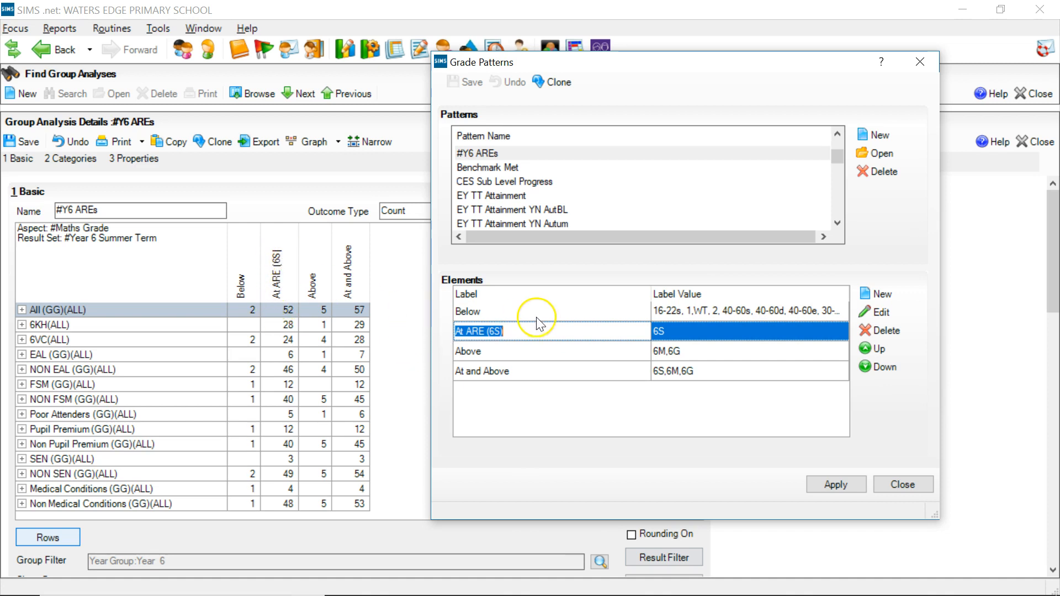
left_click_drag(508, 333, 436, 334)
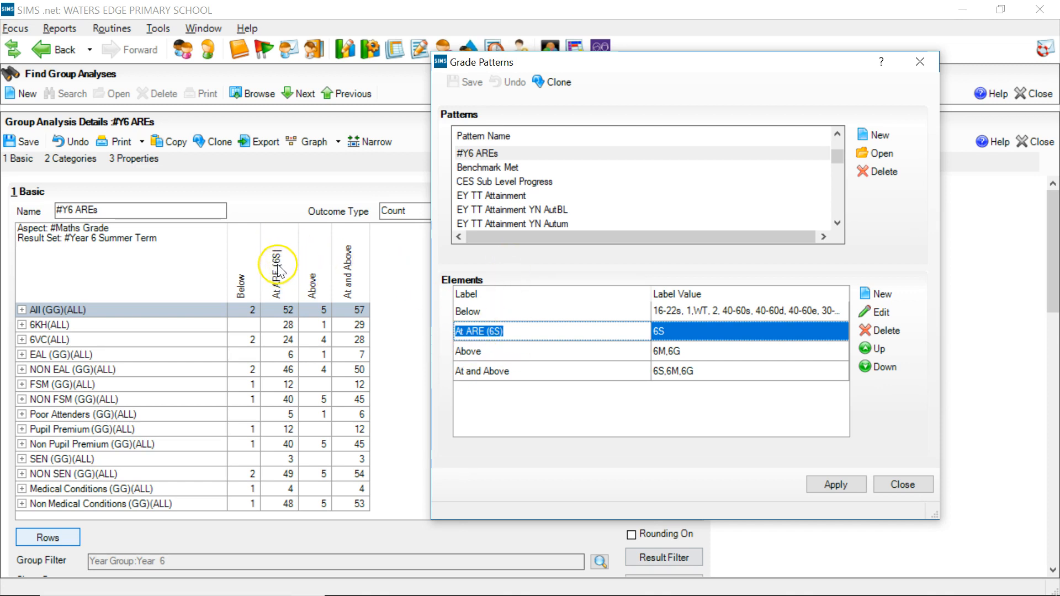
left_click_drag(521, 331, 446, 339)
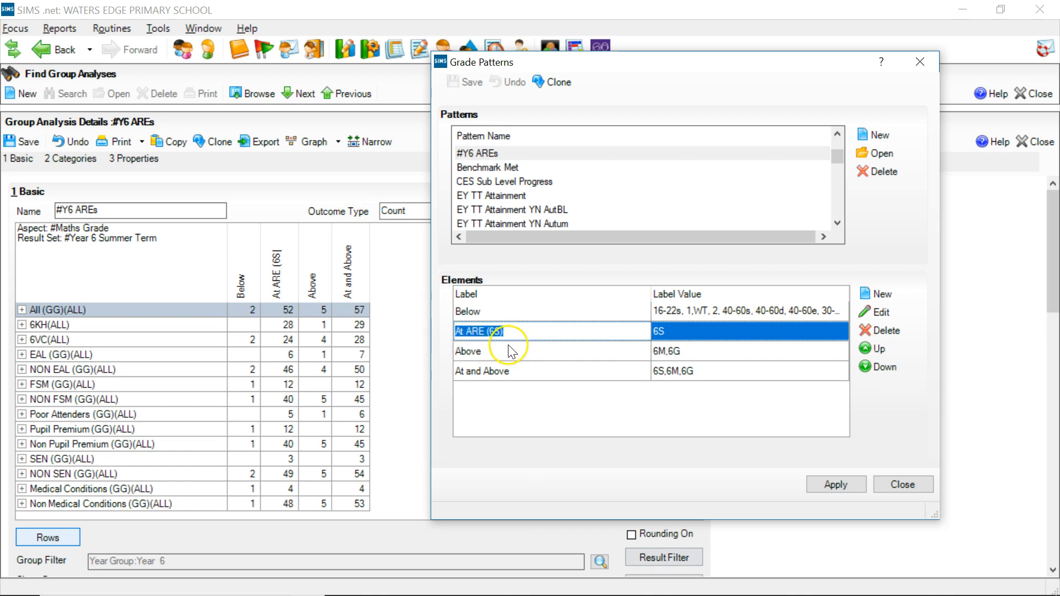
left_click(661, 333)
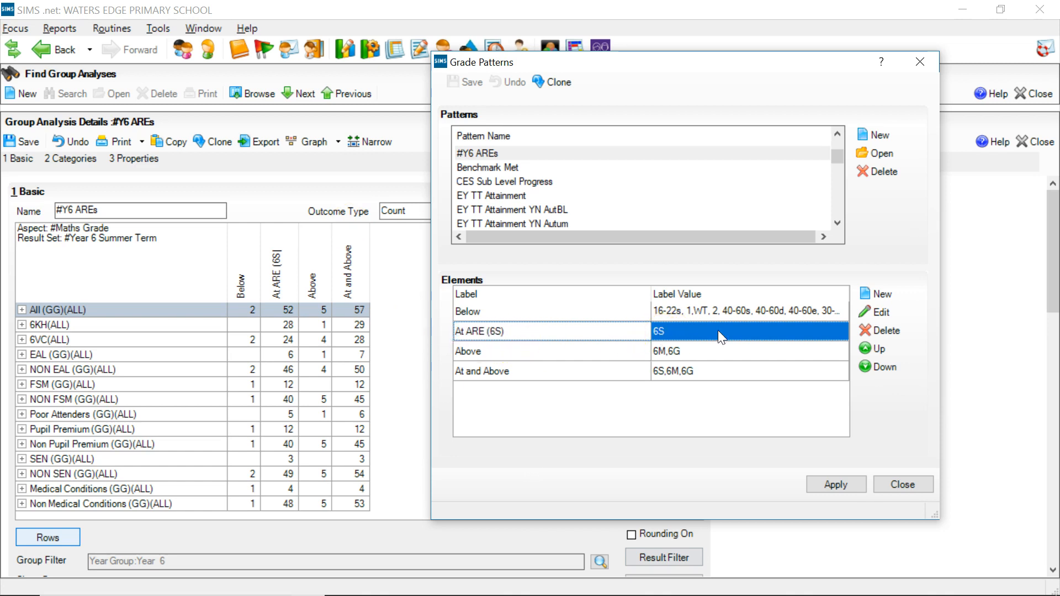
left_click(886, 313)
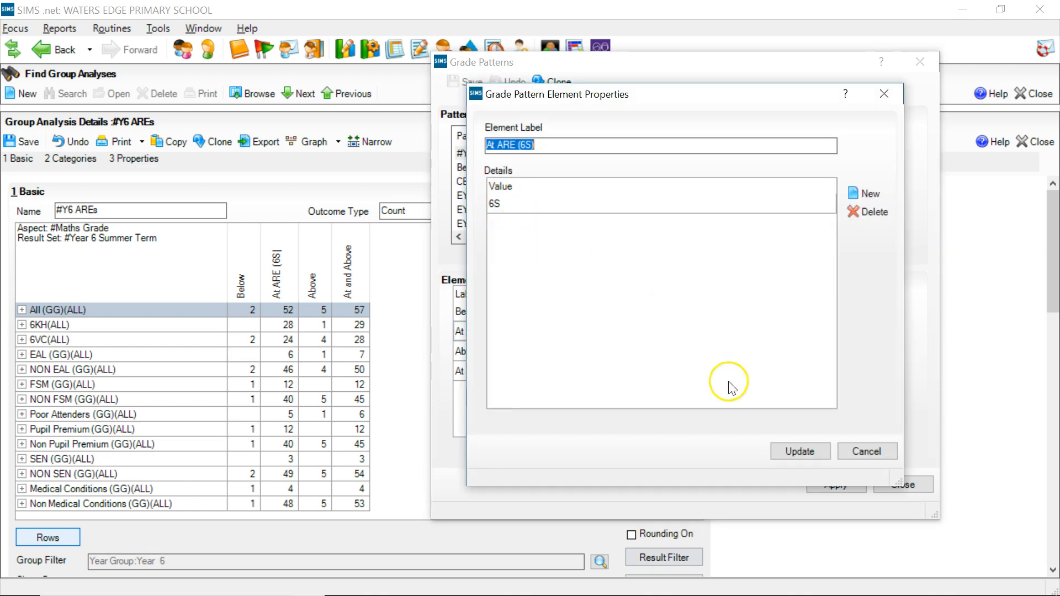
left_click(870, 451)
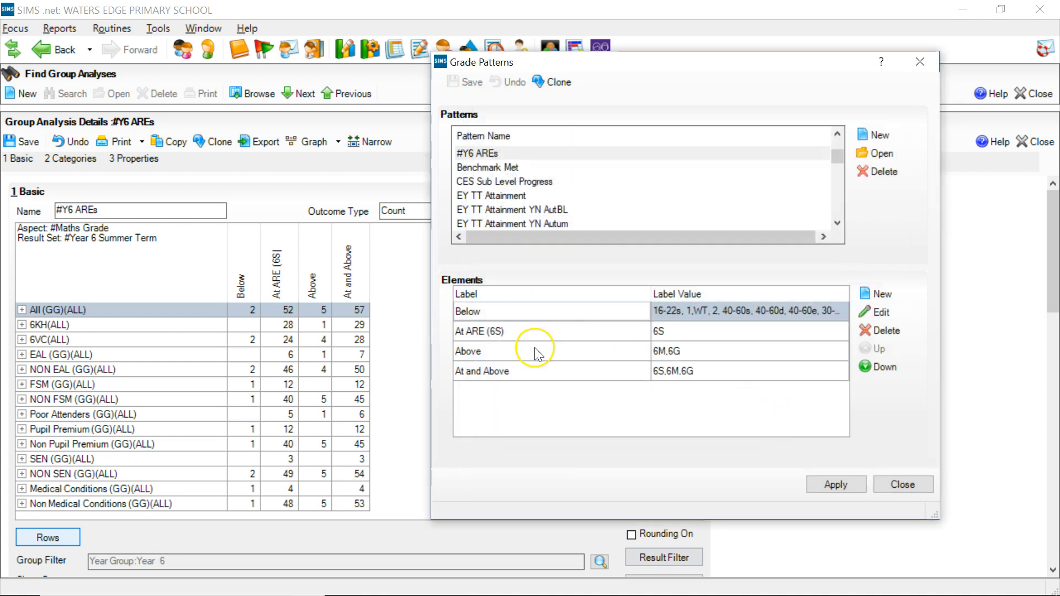
Examine the grade values of the Above and At and Above elements in the #Y6 AREs pattern.
left_click(538, 354)
left_click(871, 312)
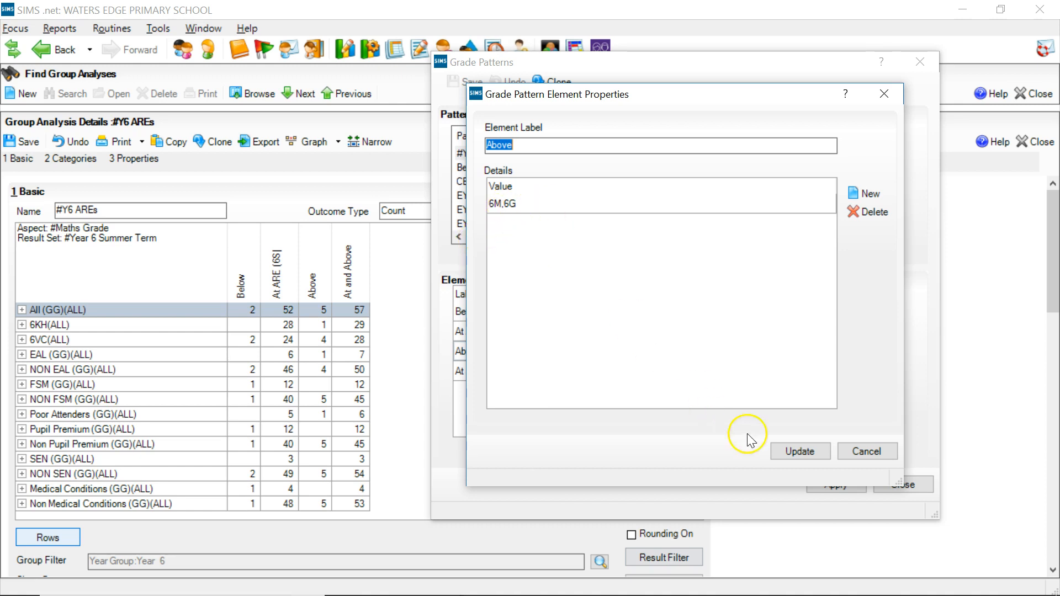
left_click(893, 447)
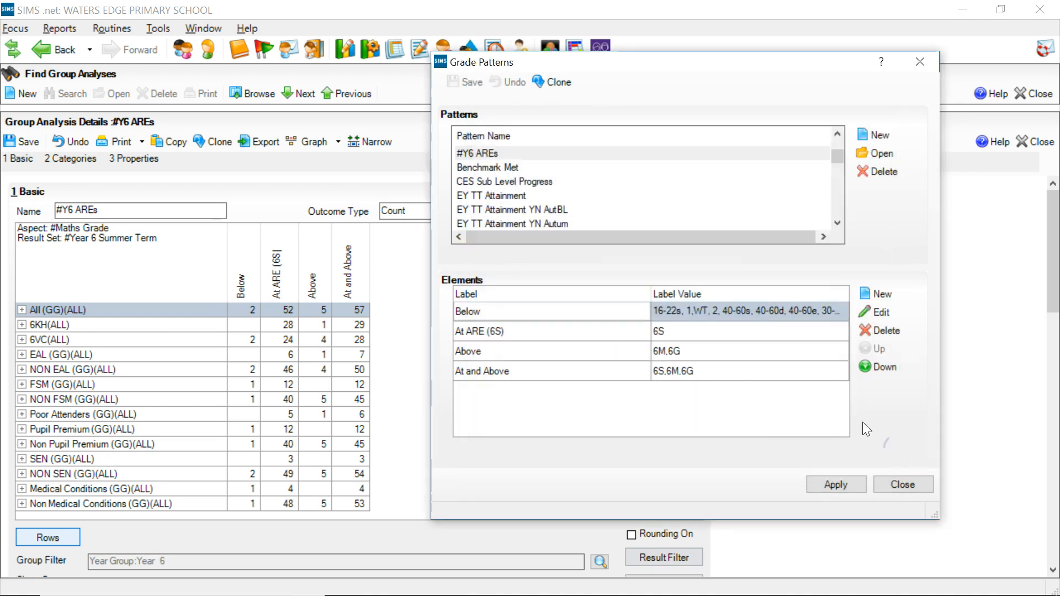
left_click(654, 369)
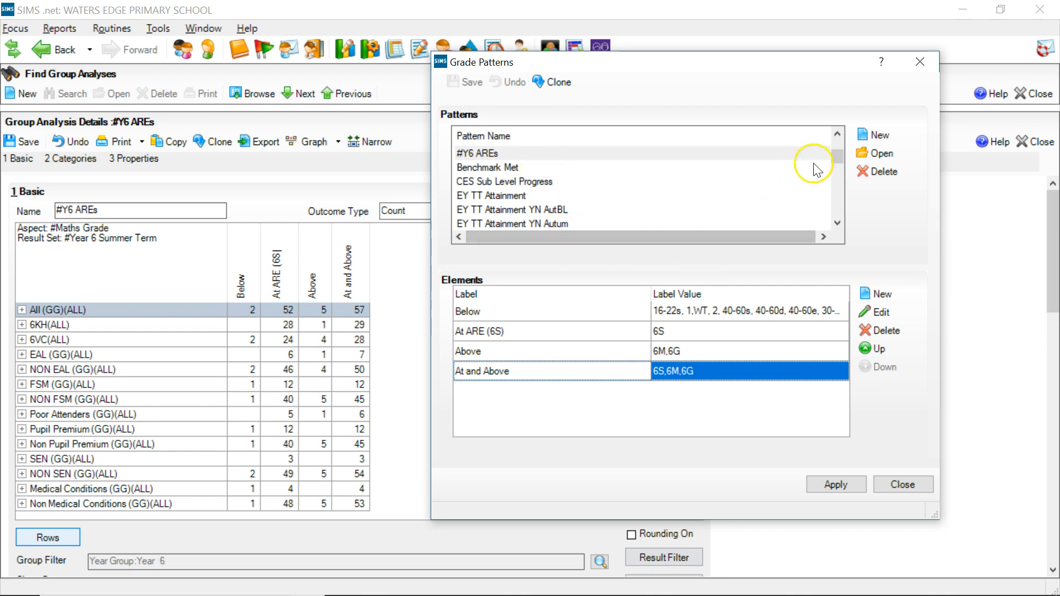
Select the #Y5 AREs pattern and examine the full list of grades in its Below element.
left_click(837, 135)
left_click(837, 135)
left_click(837, 135)
left_click(836, 134)
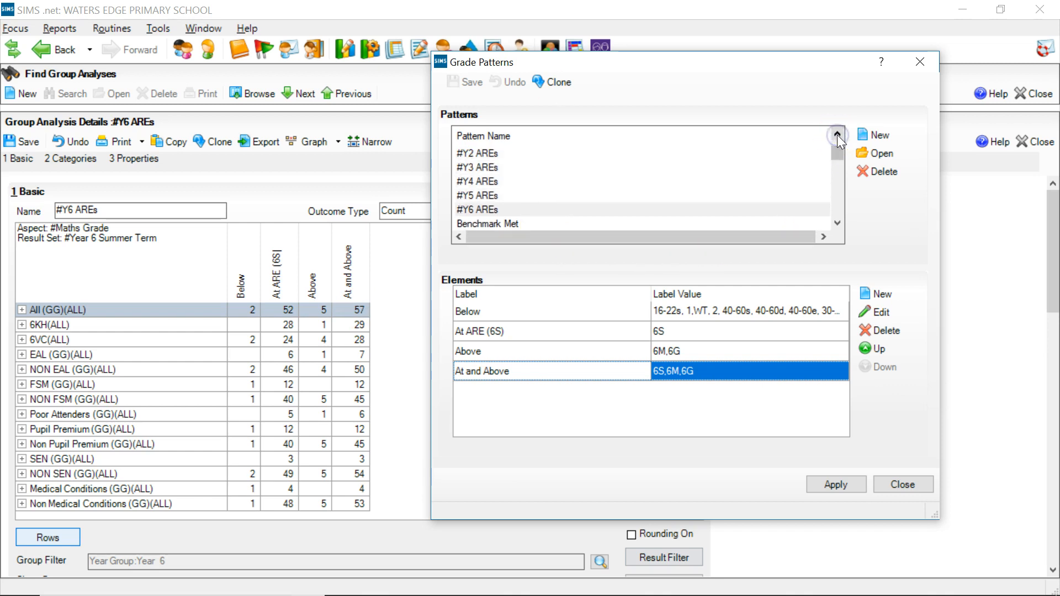
left_click(493, 193)
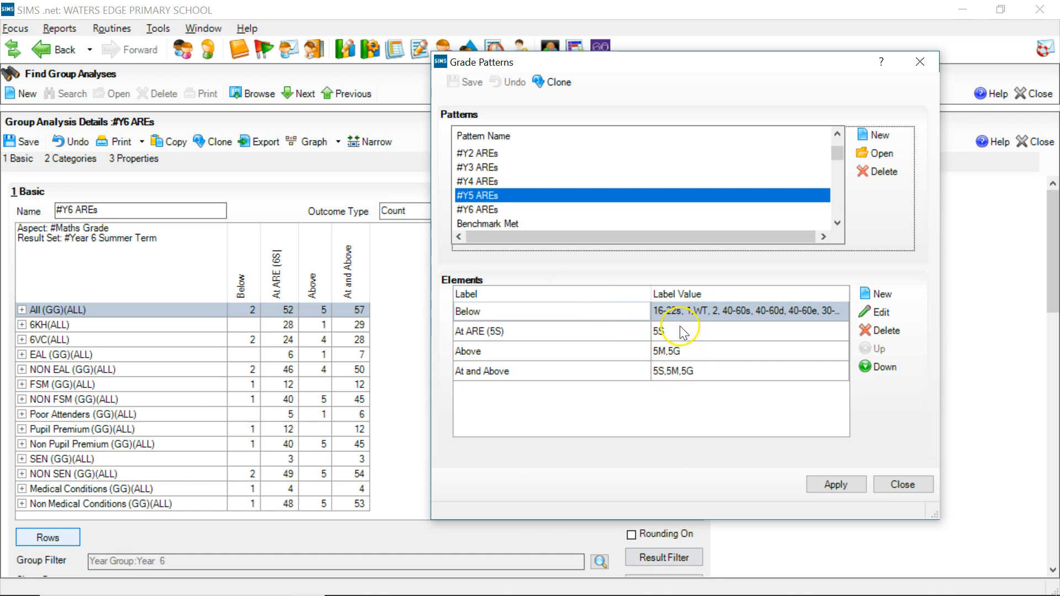
left_click(782, 307)
left_click(887, 314)
left_click_drag(829, 231, 816, 380)
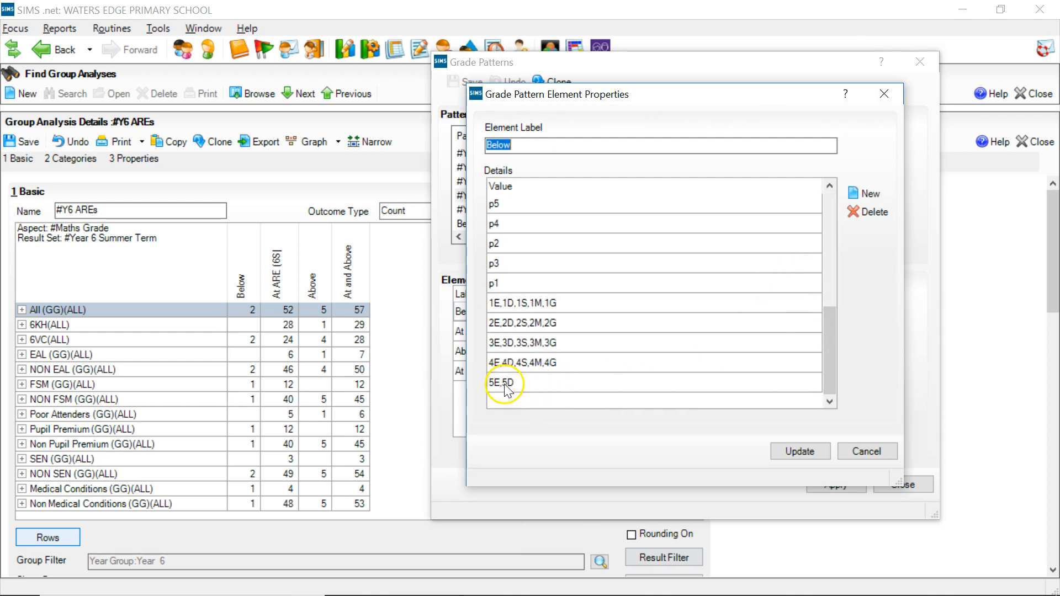
Leave the Below element unedited, select the #GCSE 9-1 grade pattern and examine its elements and label values.
left_click(865, 456)
left_click(549, 175)
scroll(549, 175, "up", 2)
scroll(535, 209, "down", 1)
scroll(522, 183, "up", 2)
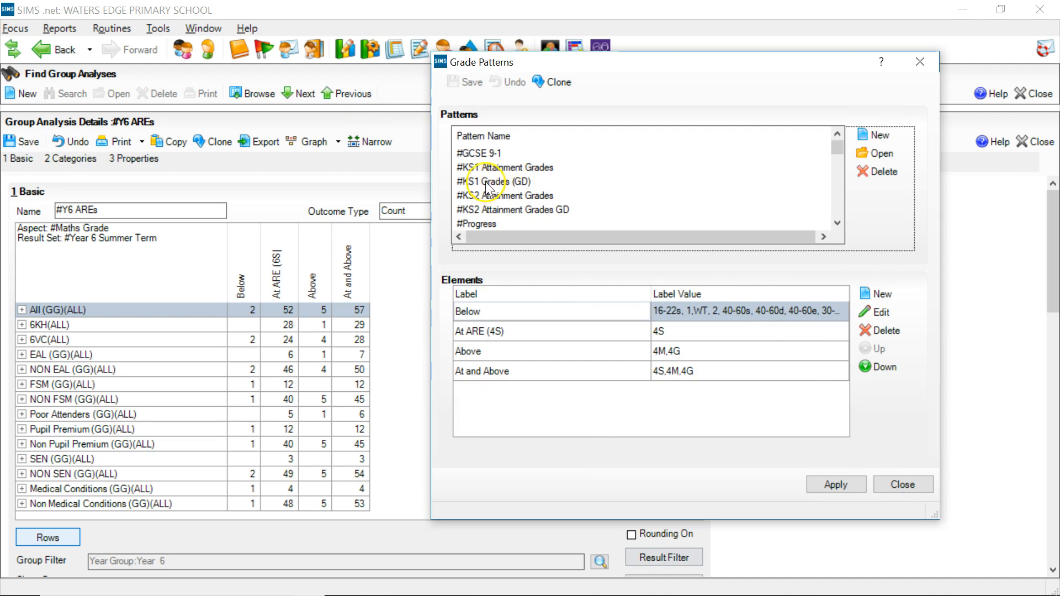
left_click(492, 153)
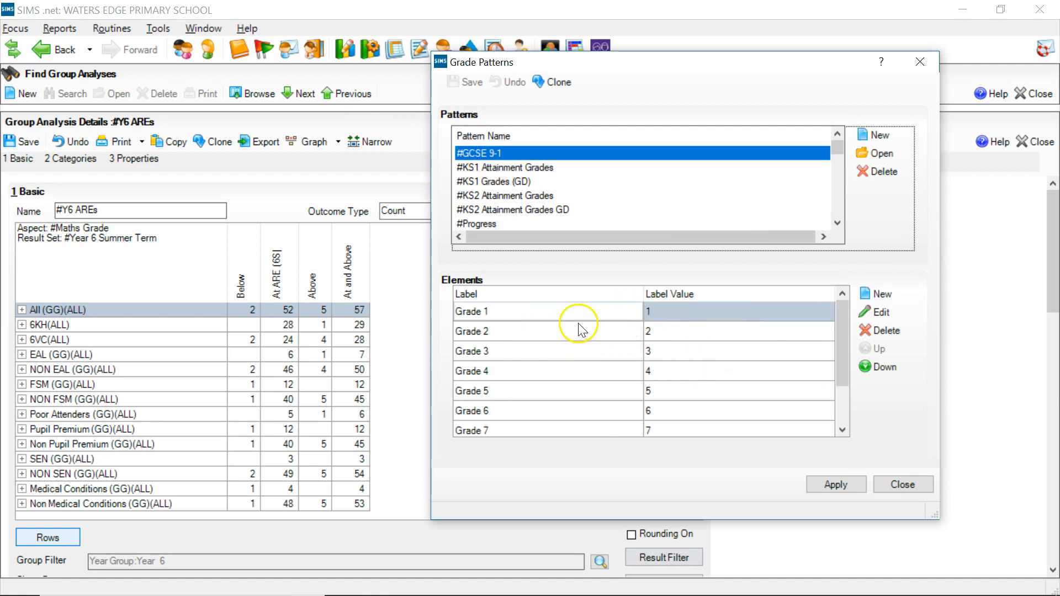
left_click_drag(841, 335, 603, 203)
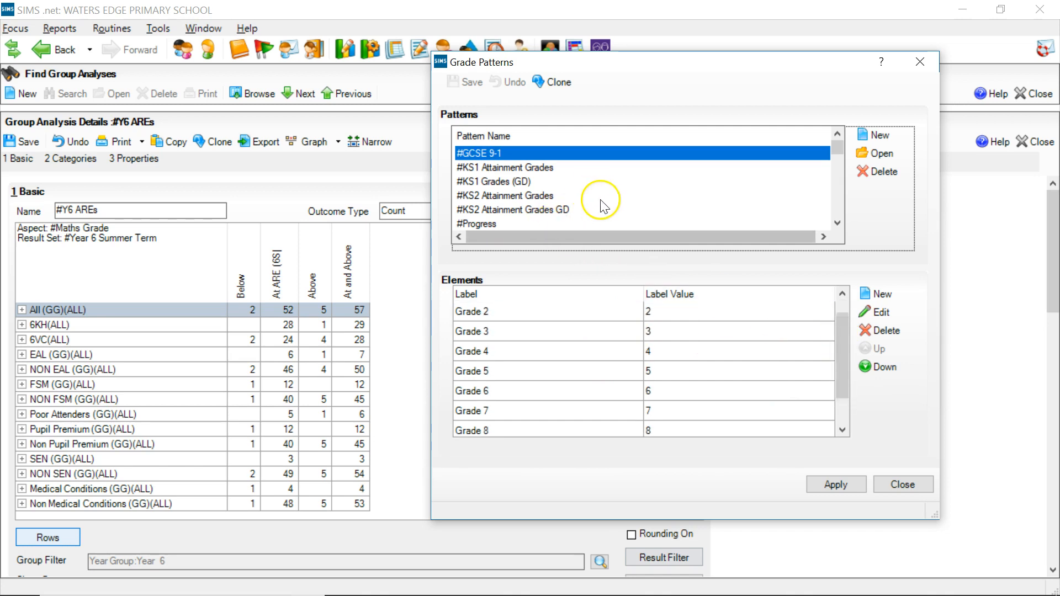
Examine the elements of the #KS1 Grades (GD) and #Progress patterns, and close the grade patterns.
left_click(522, 183)
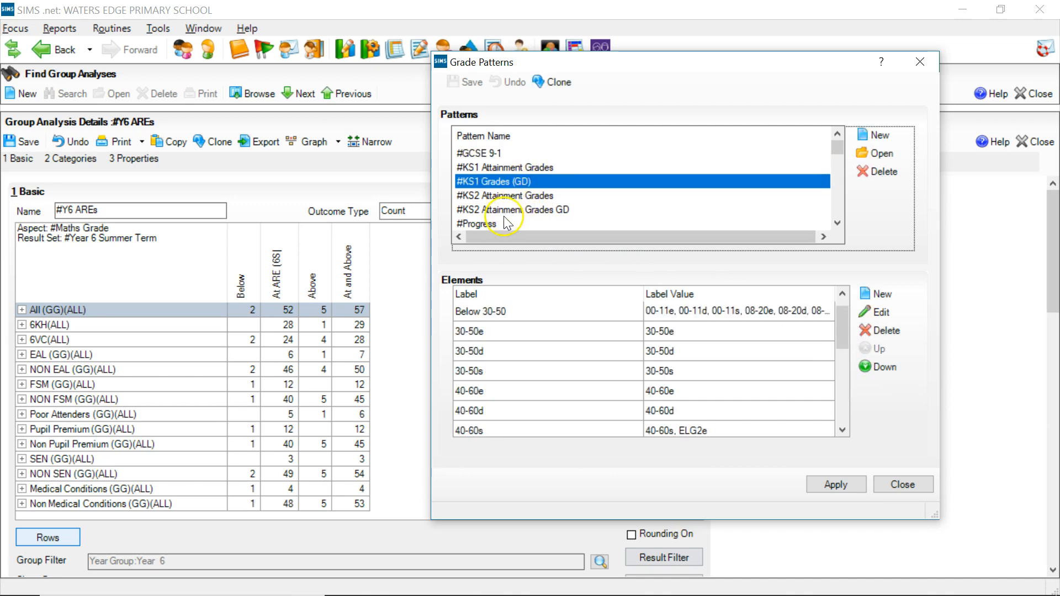
left_click(496, 222)
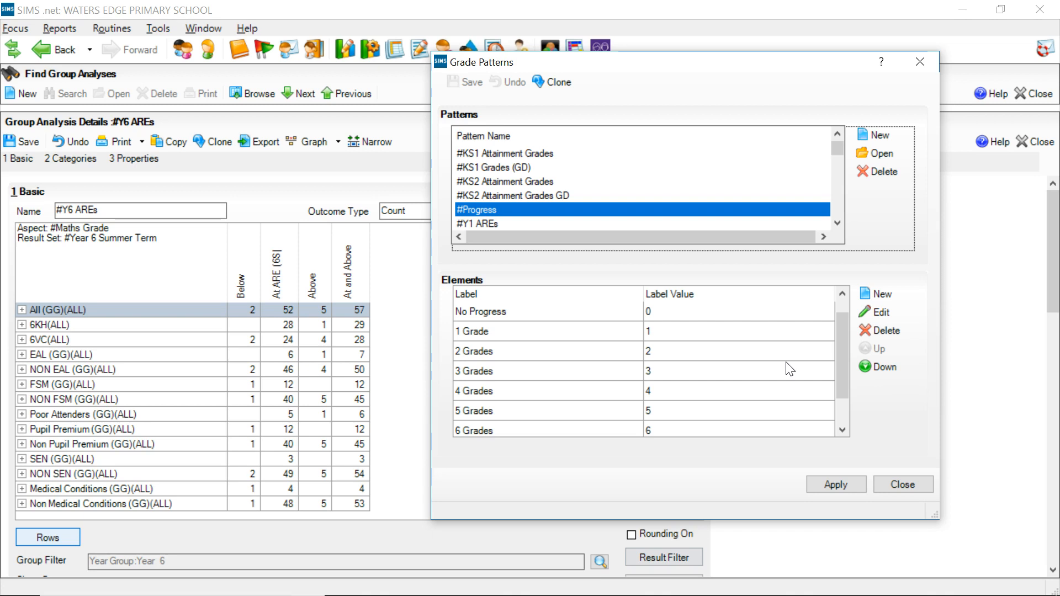
left_click(919, 61)
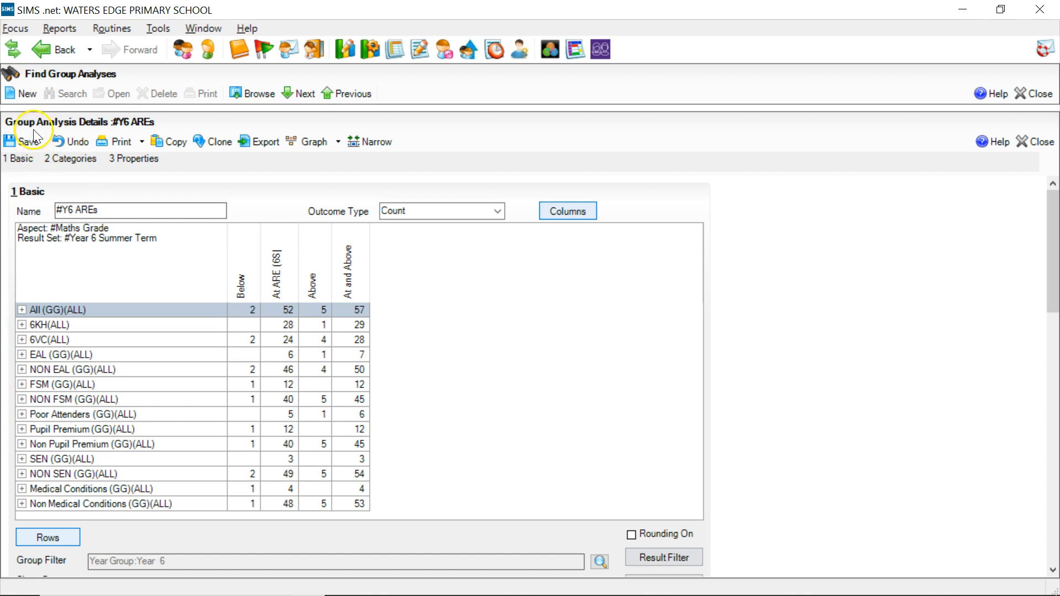
Start a new group analysis, saving the current one, and select Year 5, 5BB and 5DT as row groups.
left_click(20, 93)
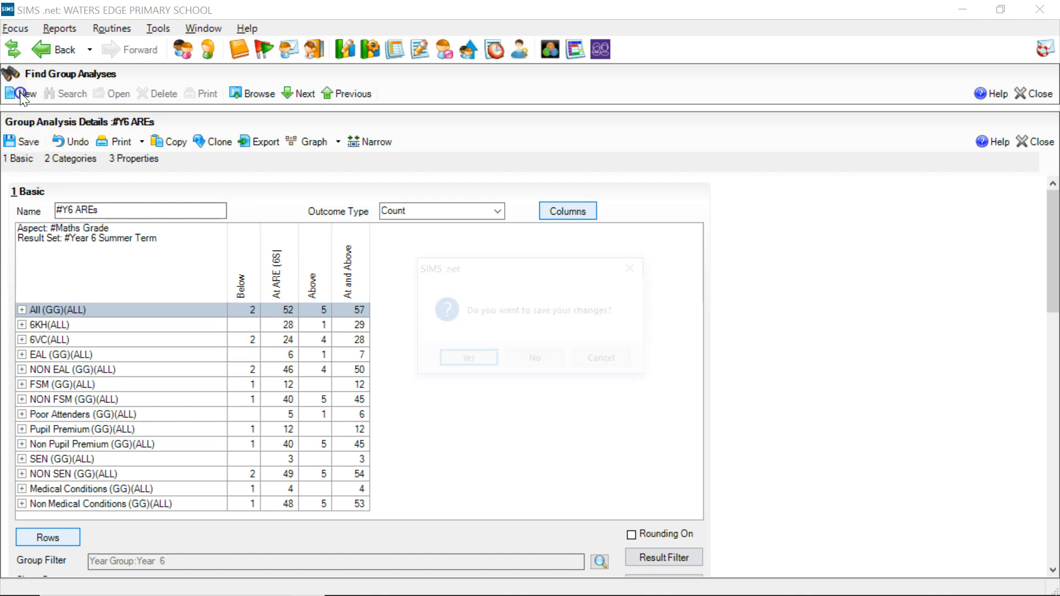
left_click(442, 360)
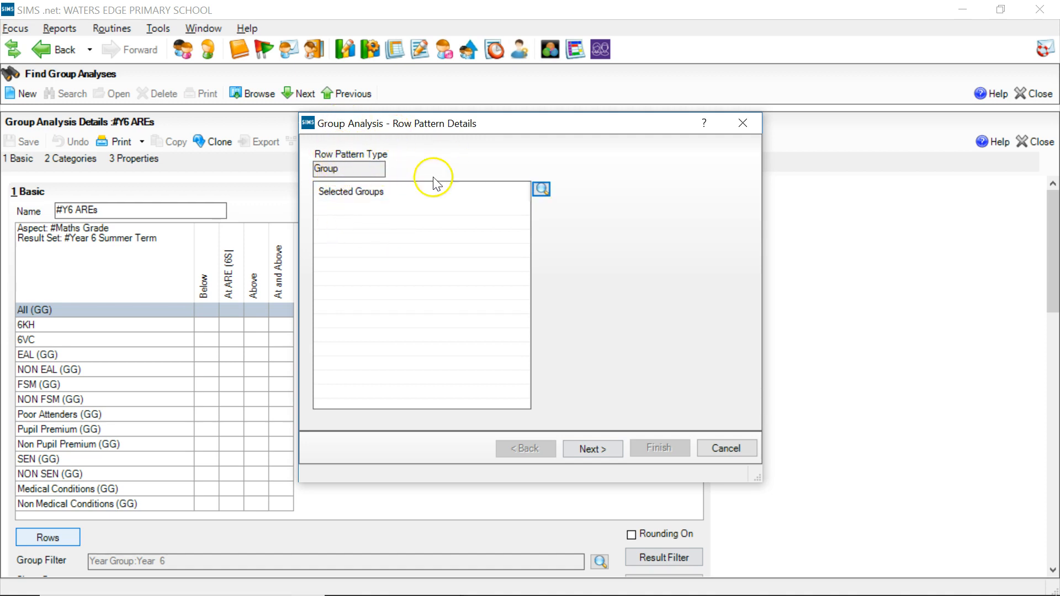
left_click(542, 189)
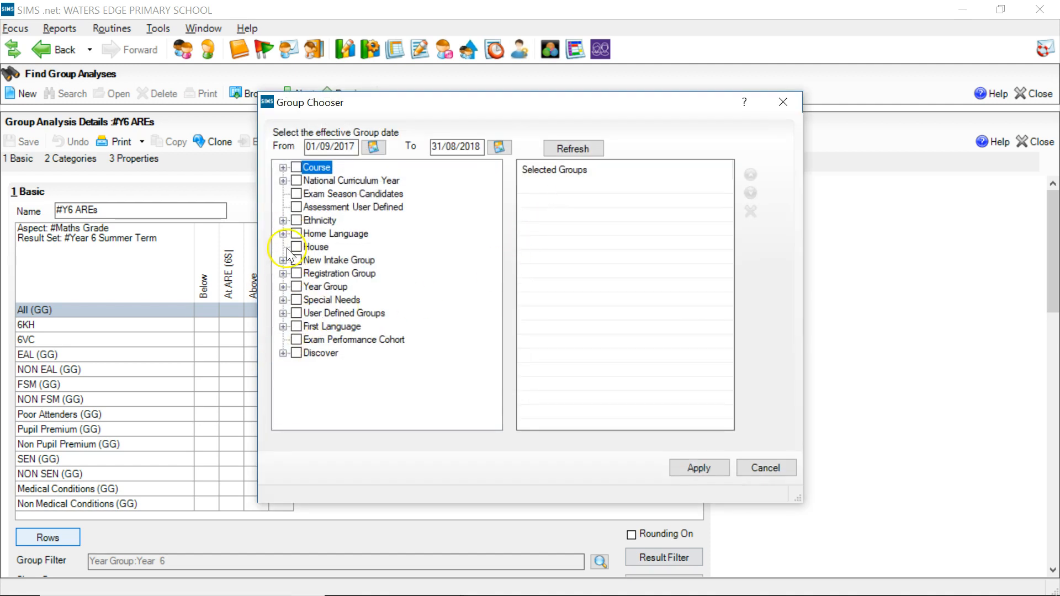
left_click(282, 286)
left_click(312, 366)
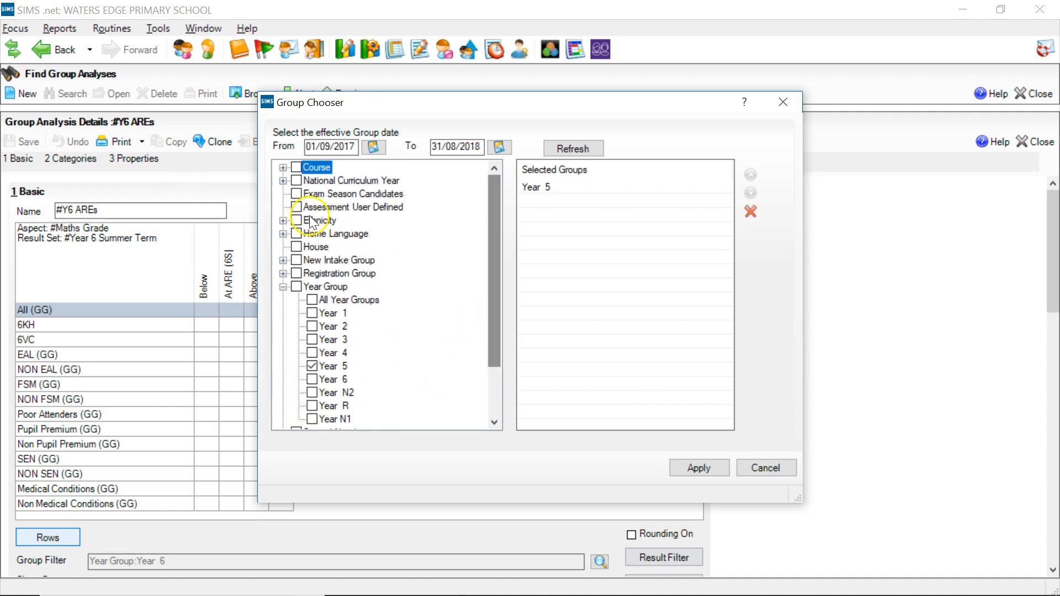
left_click(283, 273)
left_click(312, 272)
left_click(312, 286)
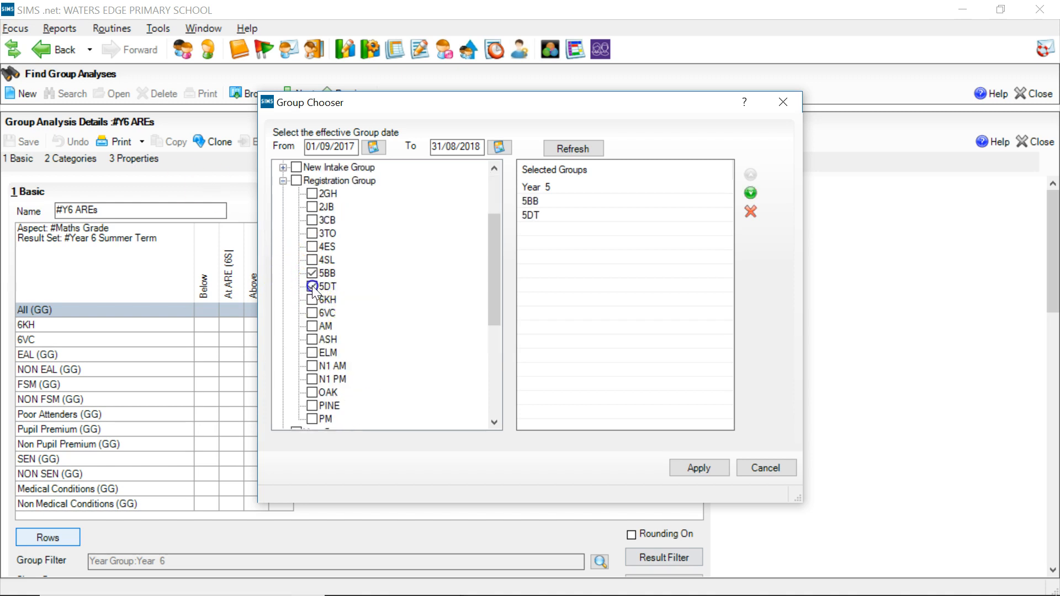
Add the Discover groups PP, Non PP, SEN and NON SEN to the row groups in that order and apply the selection.
left_click_drag(496, 267, 499, 355)
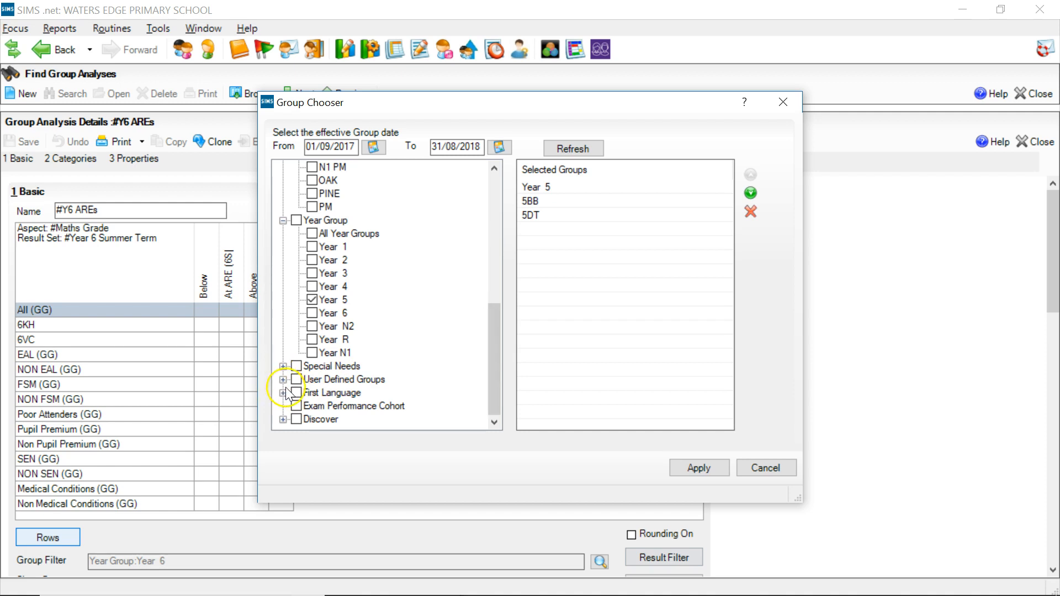
left_click(283, 420)
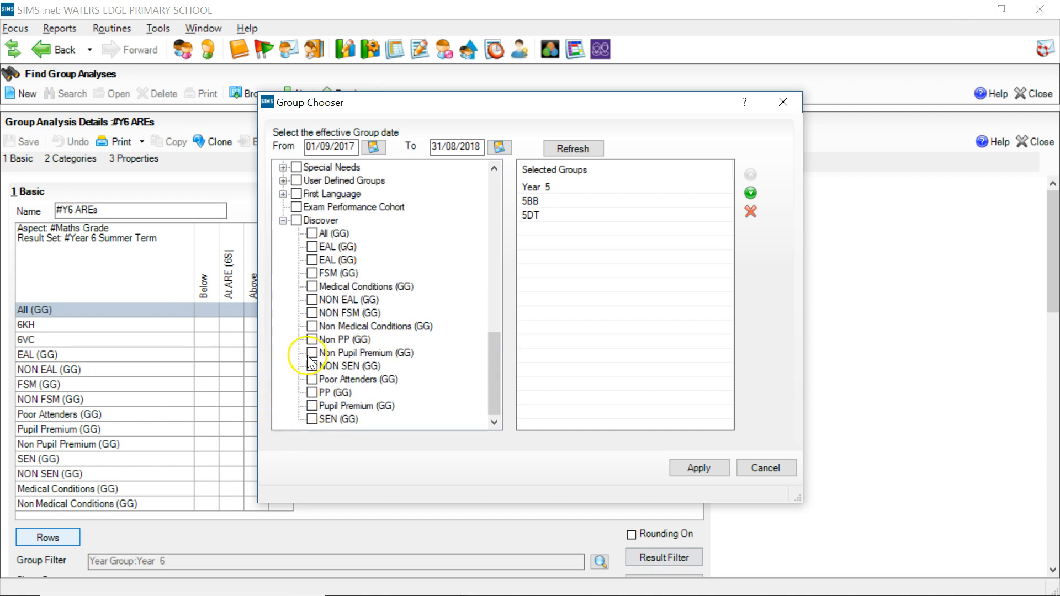
left_click(312, 339)
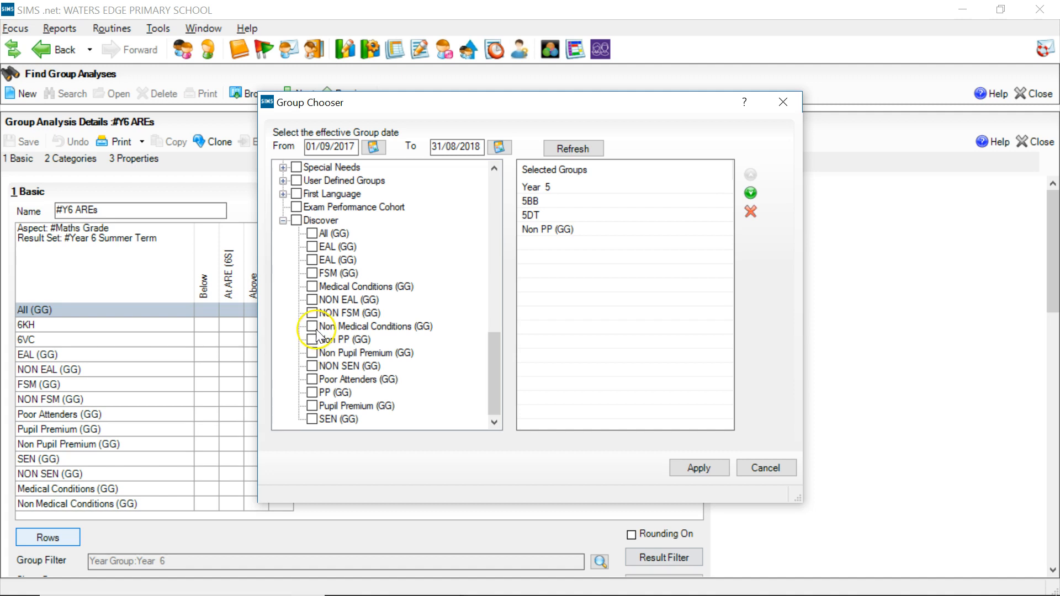
left_click(312, 392)
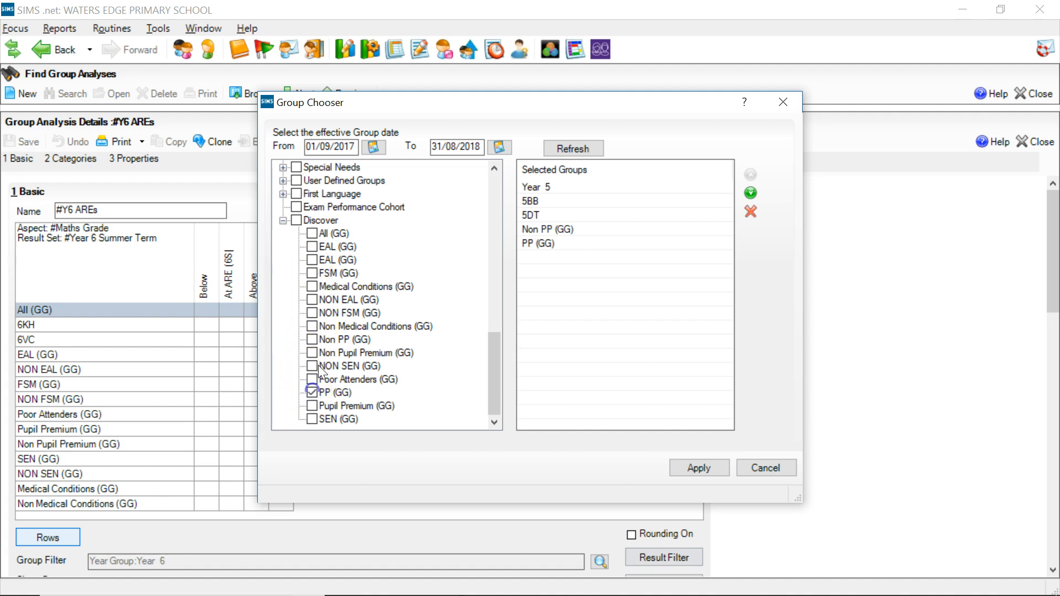
left_click(312, 338)
left_click(312, 339)
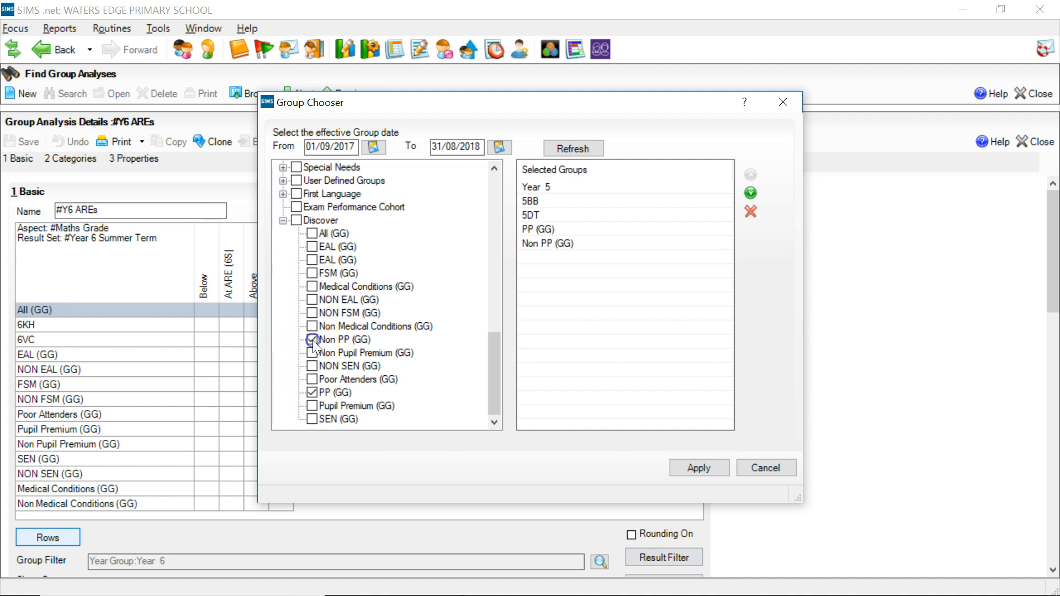
left_click(312, 418)
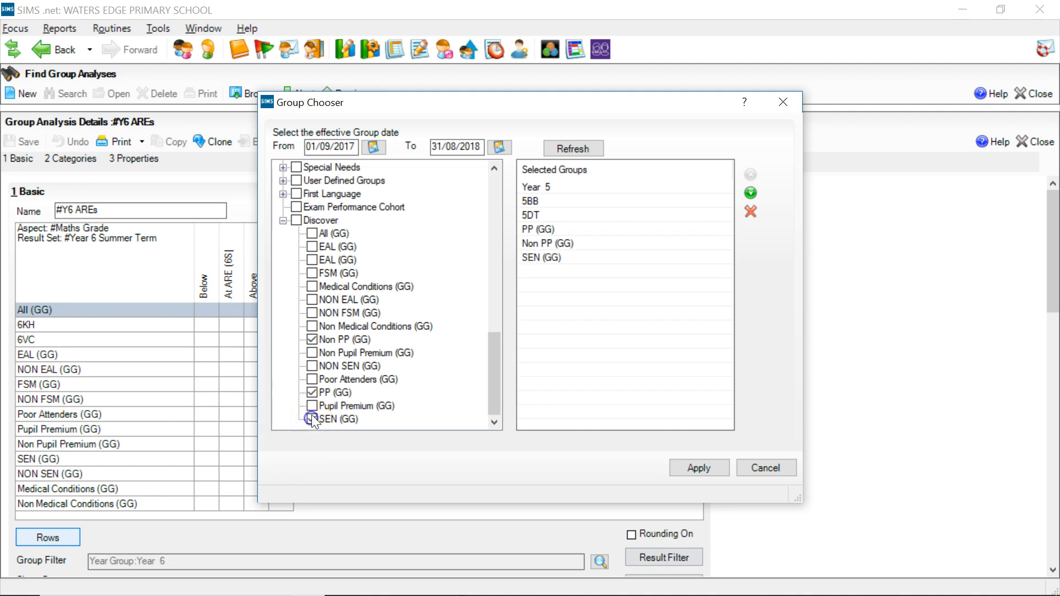
left_click(312, 365)
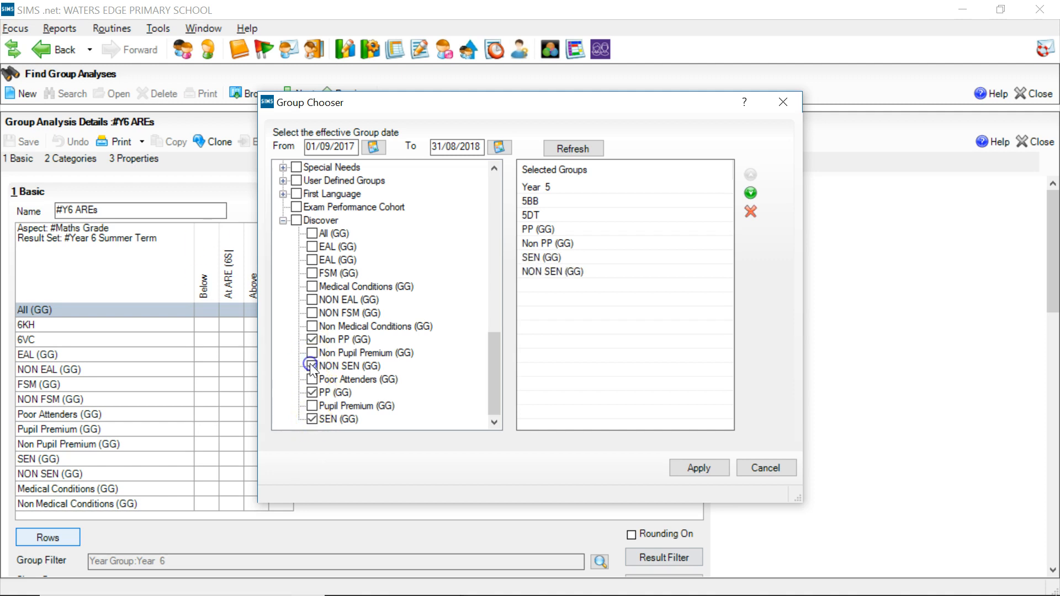
left_click(693, 467)
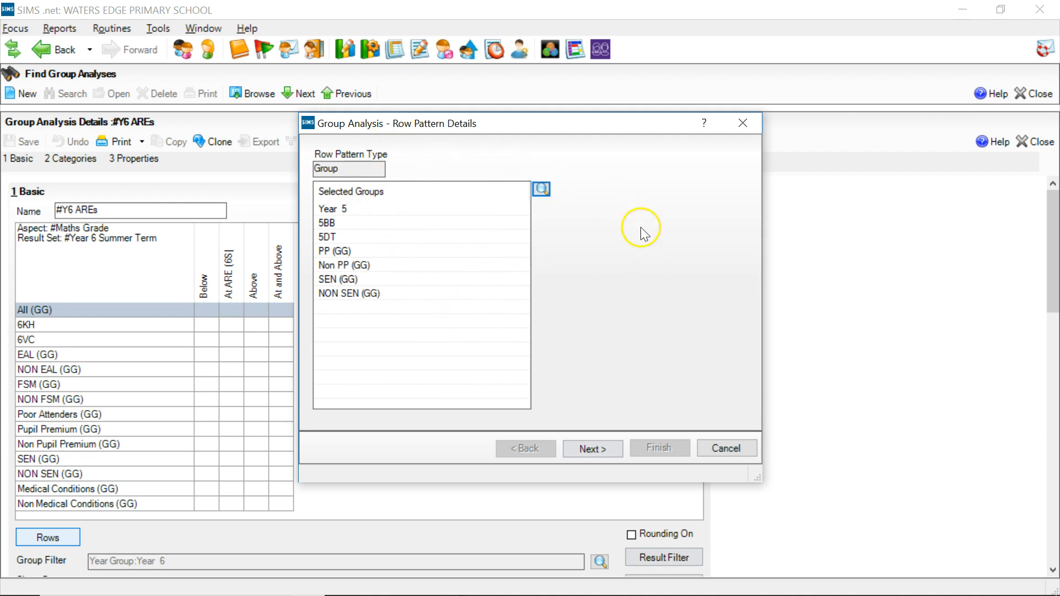
Set the column pattern type to Grade and choose #Y5 AREs as the column pattern.
left_click(578, 448)
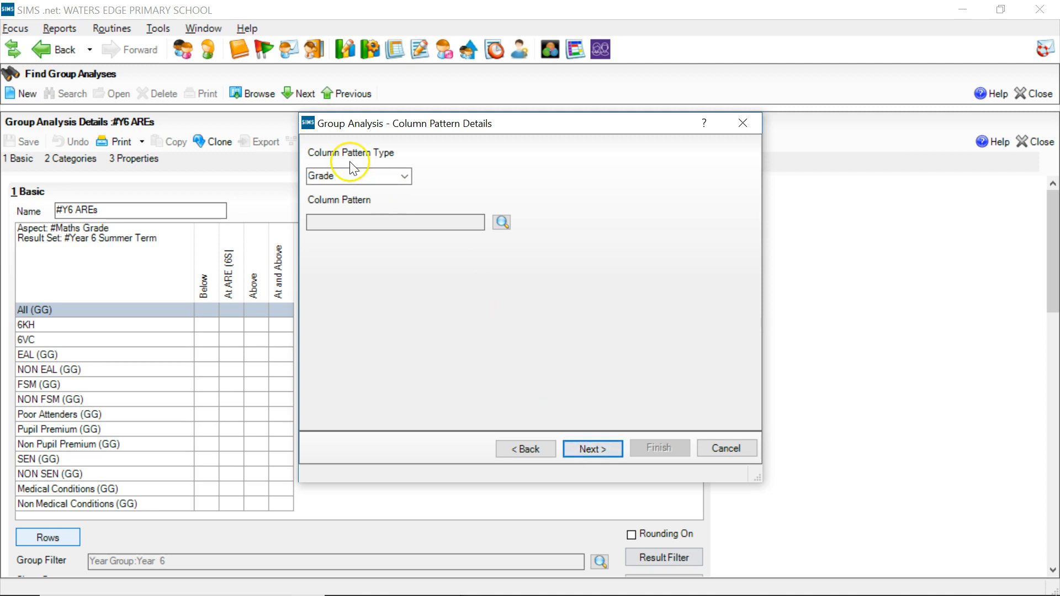
left_click(405, 176)
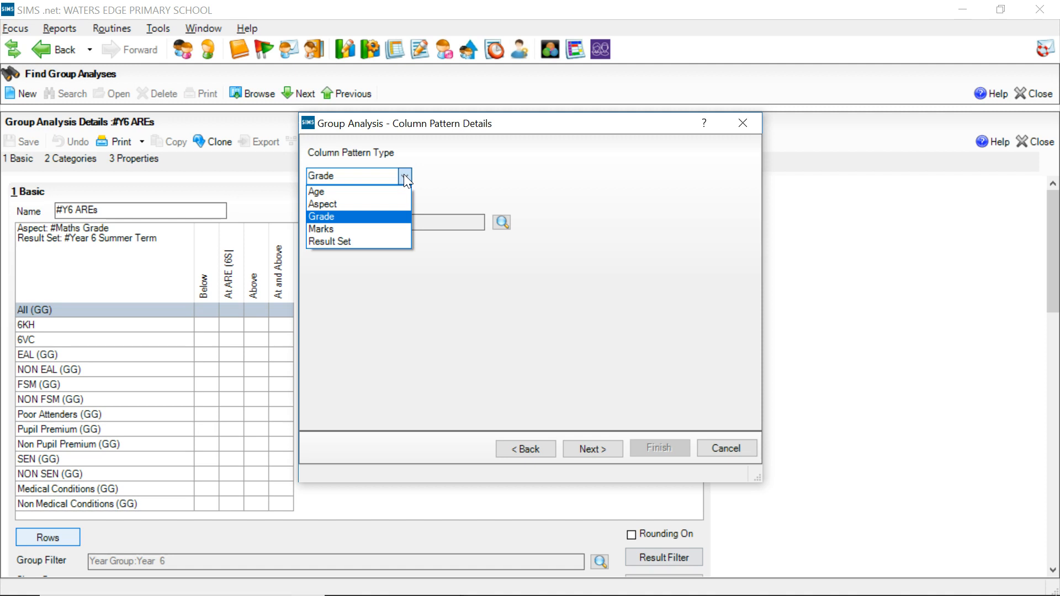
left_click(380, 221)
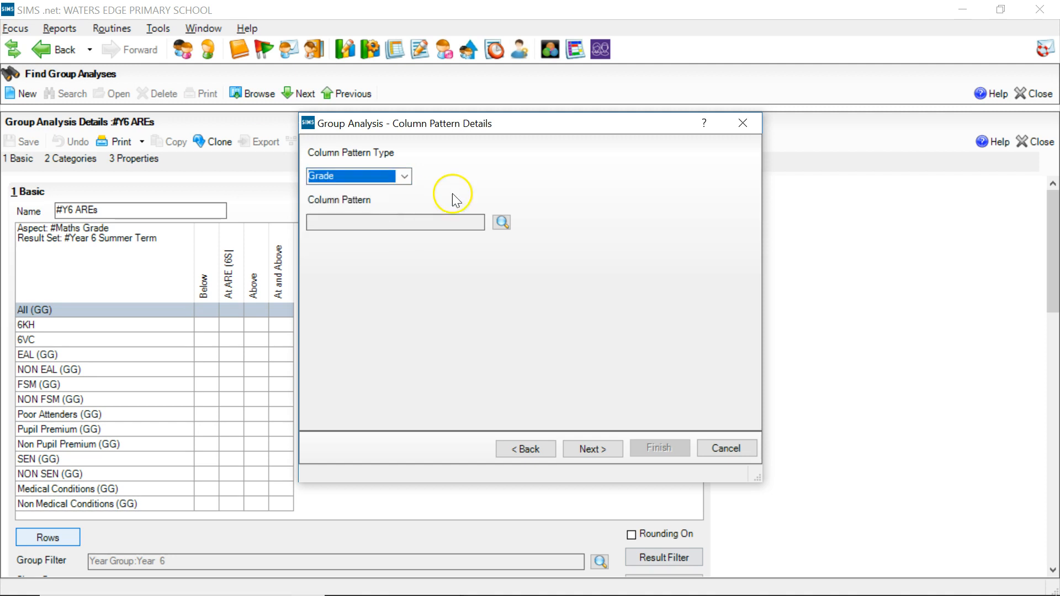
left_click(501, 222)
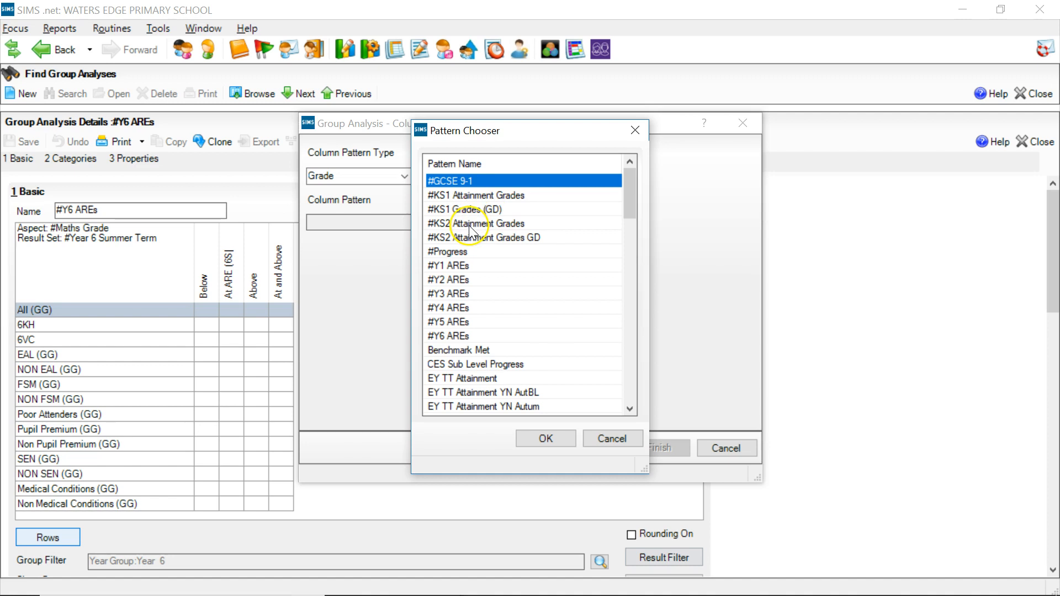
left_click(463, 321)
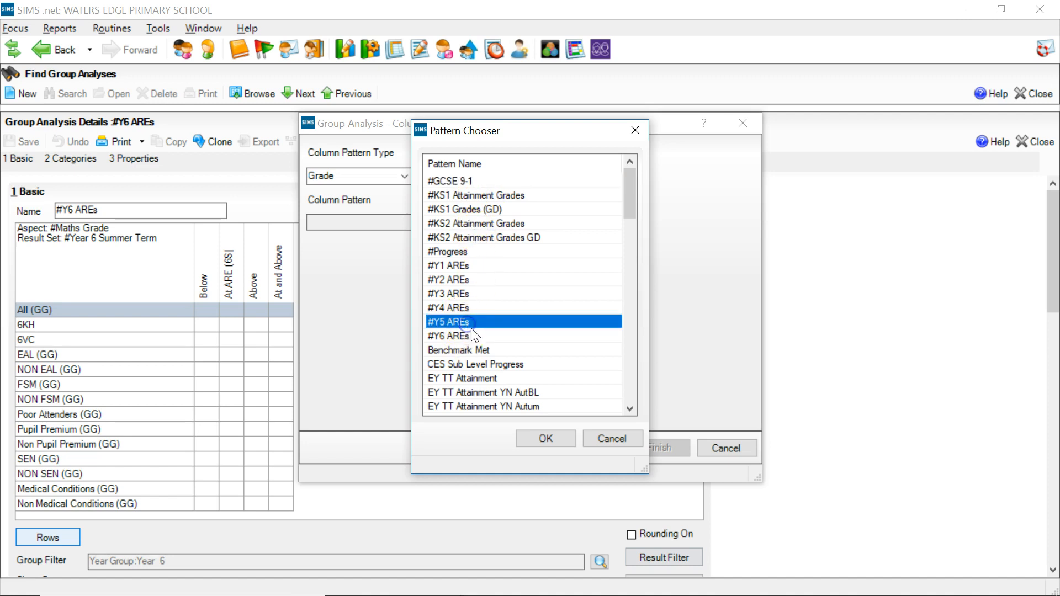
left_click(533, 442)
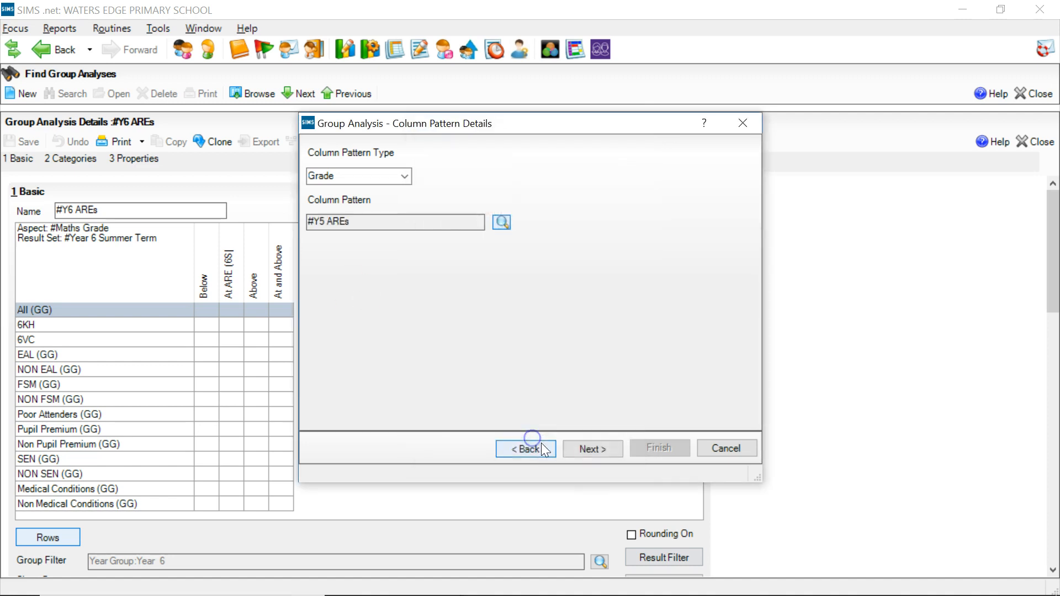
Review the available grade column patterns and reselect #Y5 AREs.
left_click(502, 221)
mouse_move(630, 189)
left_mouse_down()
mouse_move(627, 367)
mouse_move(610, 185)
left_mouse_up()
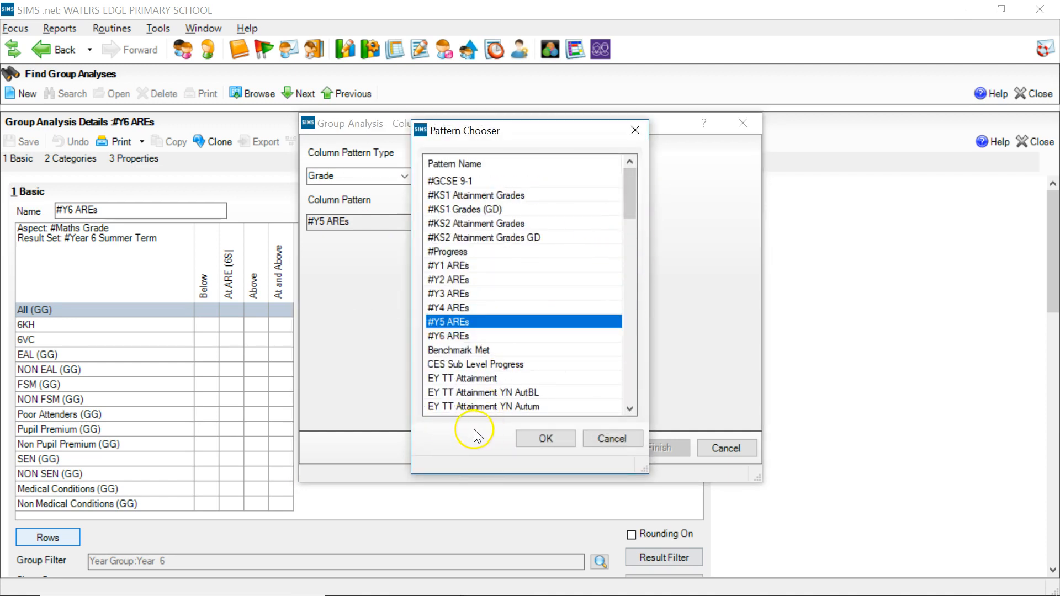
left_click(470, 322)
left_click(481, 319)
left_click(546, 438)
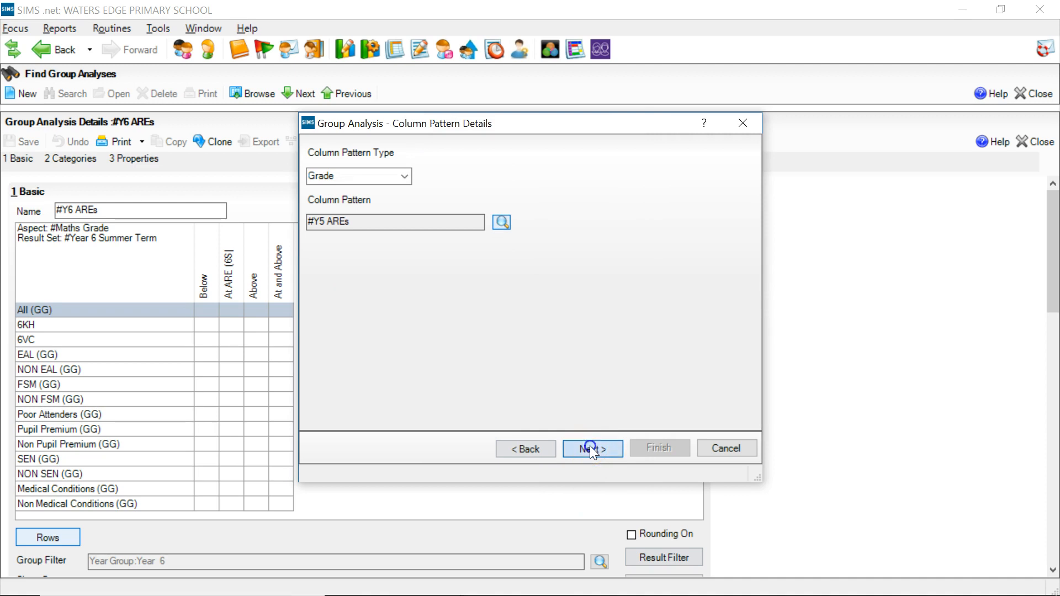
Accept the default group membership details, search the aspects for #math and choose #Maths Grade as the aspect.
left_click(589, 446)
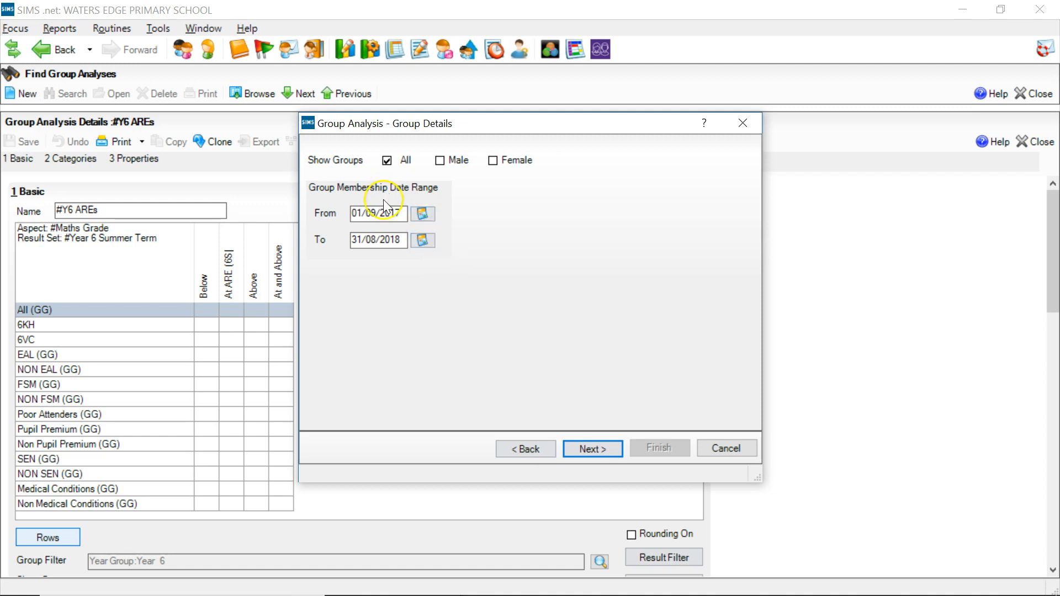
left_click(598, 447)
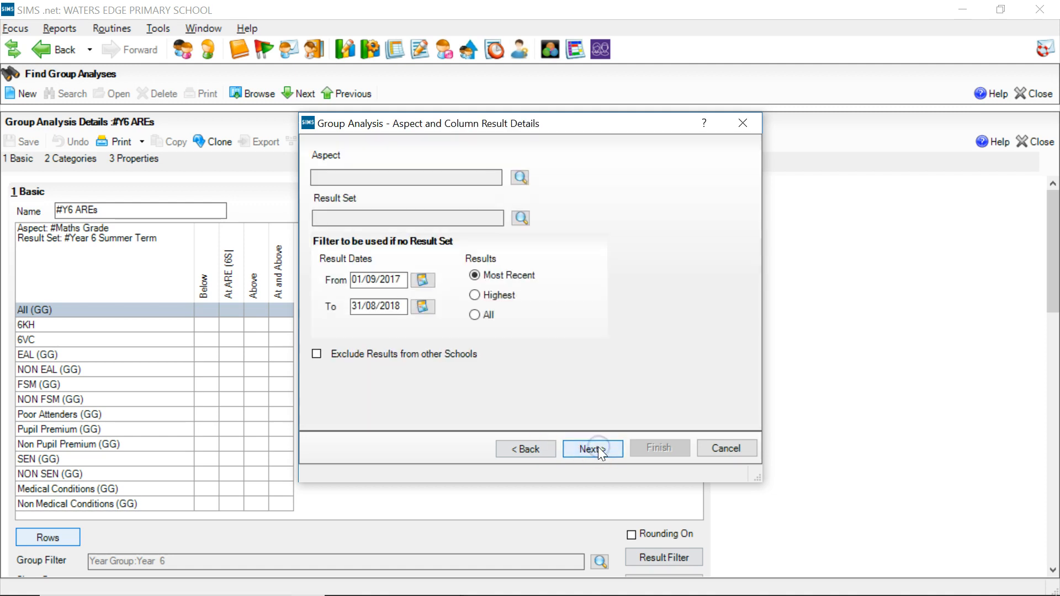
left_click(520, 180)
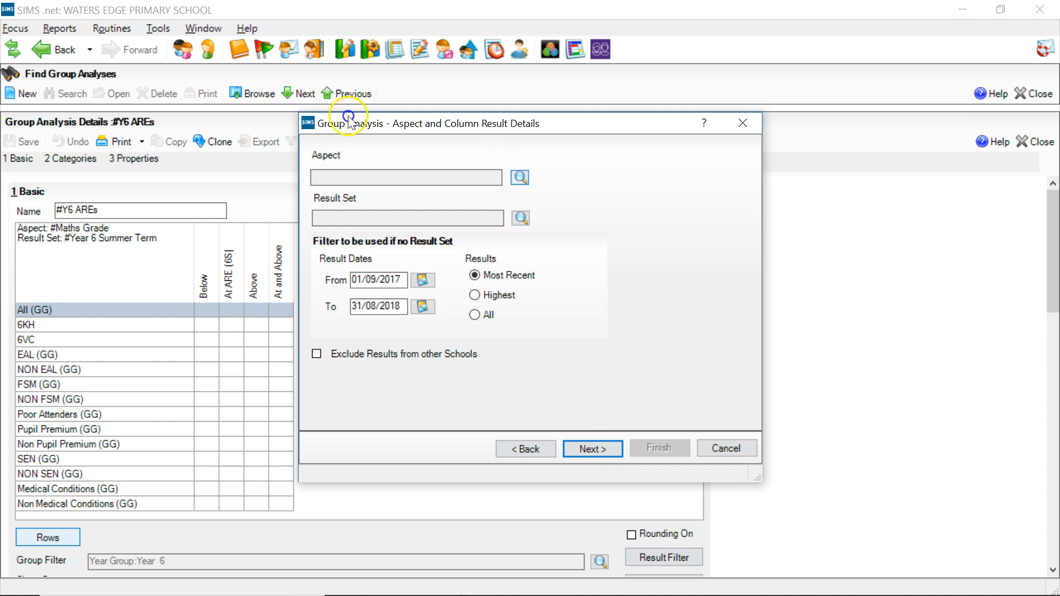
left_click(520, 177)
left_click(487, 157)
type("#math")
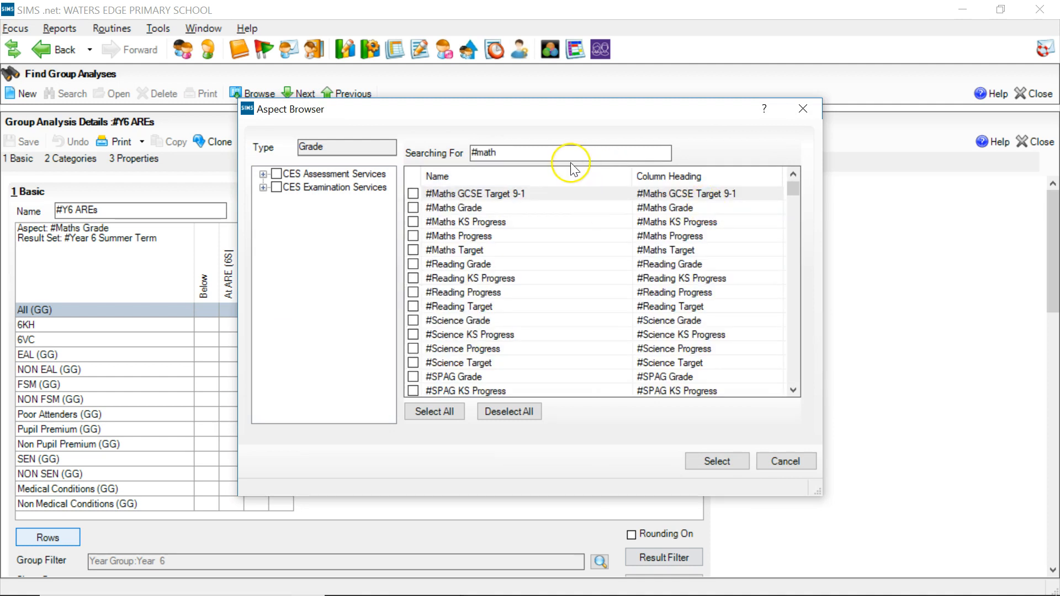
left_click(413, 235)
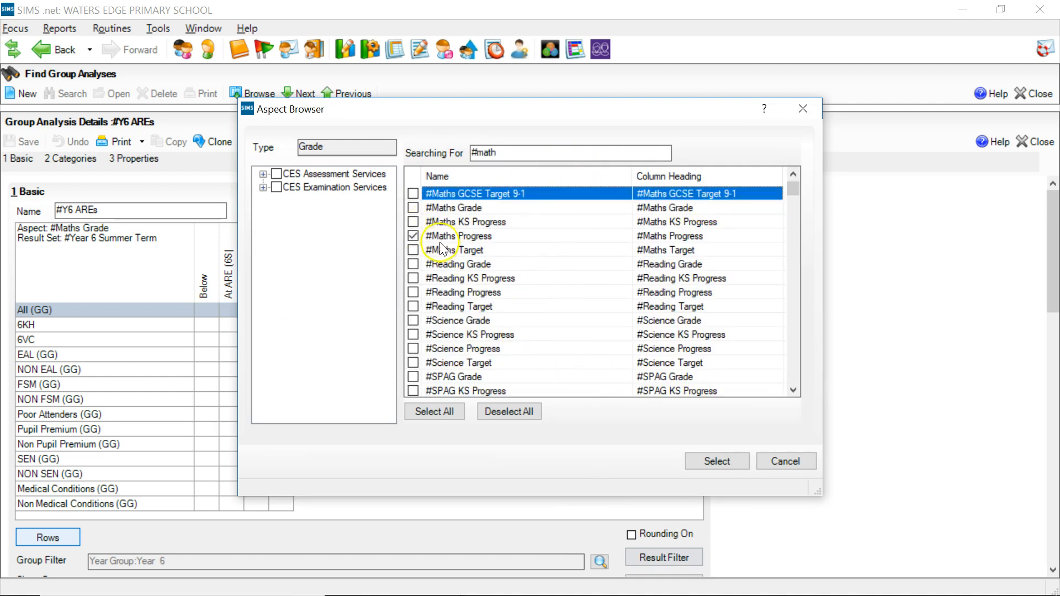
left_click(412, 235)
left_click(413, 208)
left_click(706, 464)
Choose #Year 5 Spring Term as the result set and finish the new group analysis with the Count outcome type.
left_click(520, 218)
left_click(440, 344)
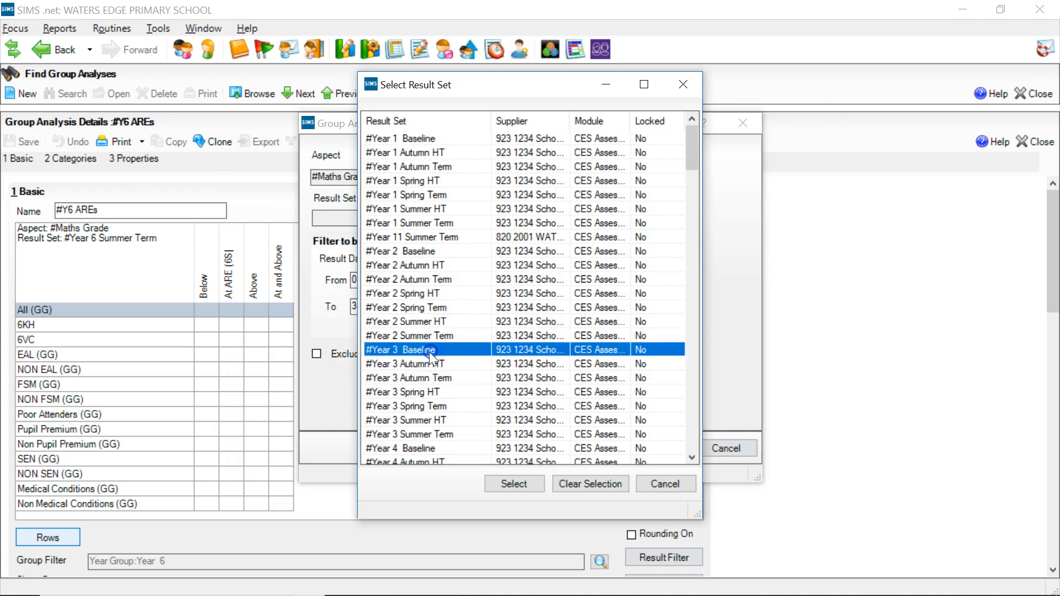
scroll(440, 353, "down", 5)
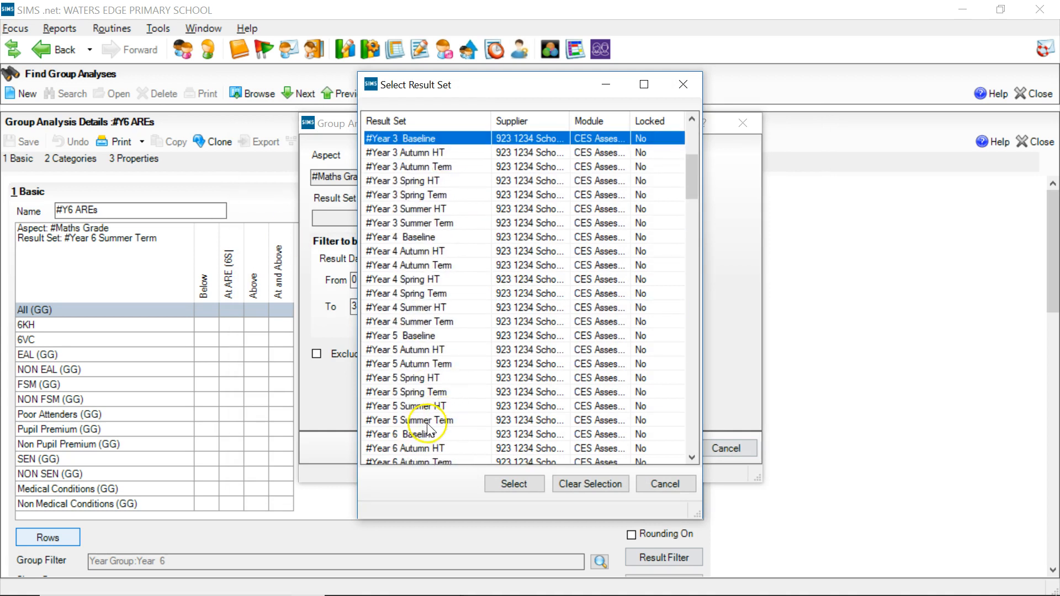
left_click(421, 392)
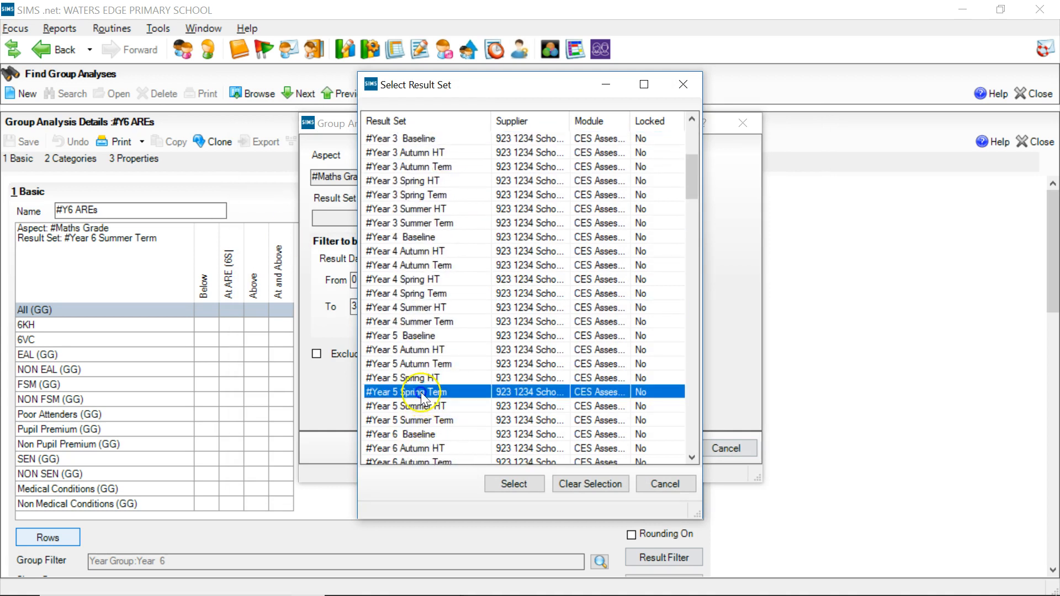
left_click(514, 484)
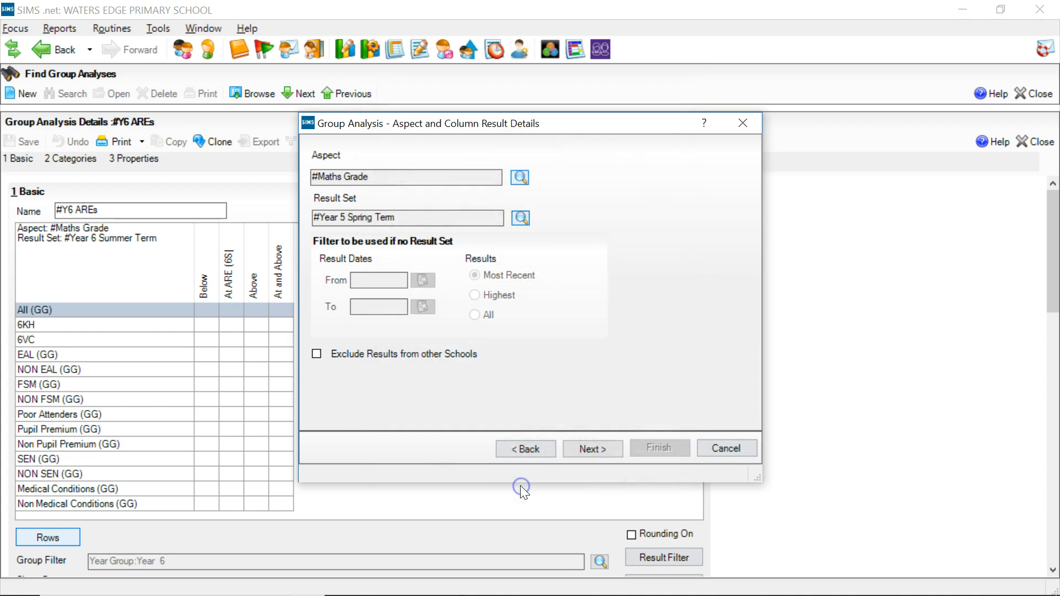
left_click(592, 454)
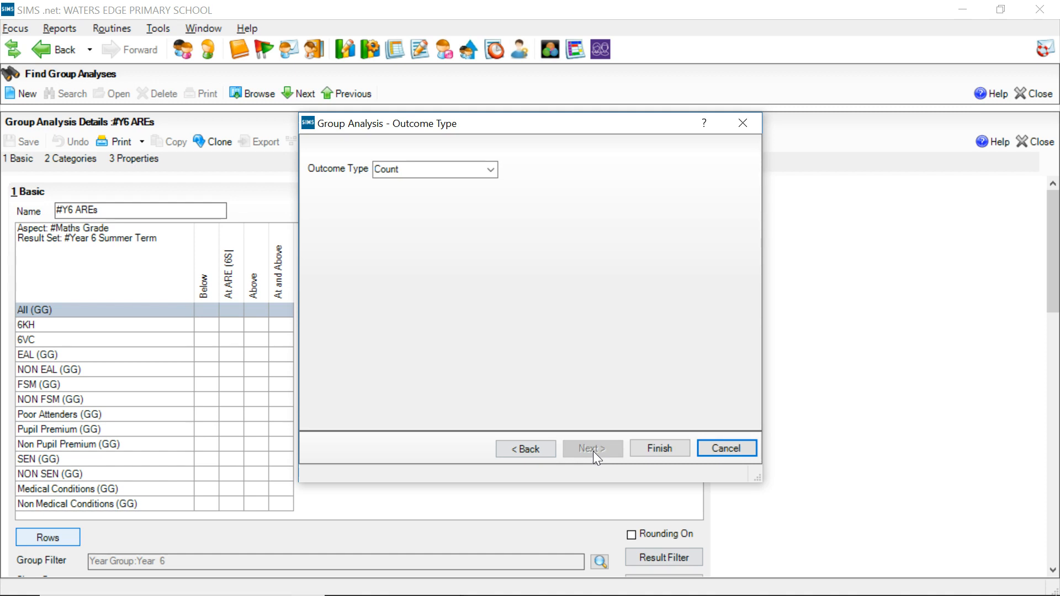
left_click(661, 450)
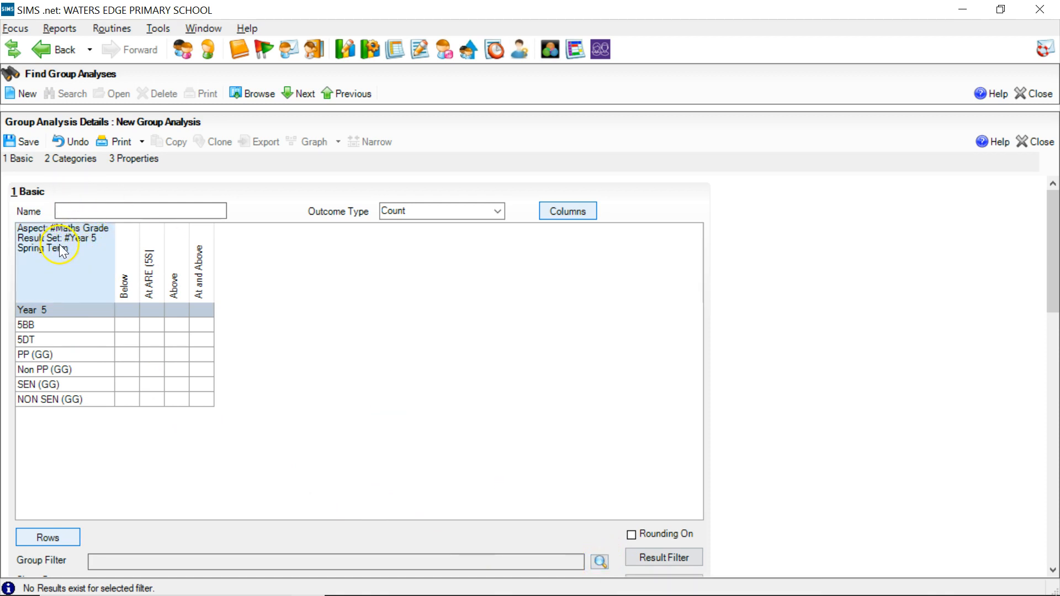
Set the new analysis's group filter to Year 5 under Year Group and apply it.
left_click(600, 561)
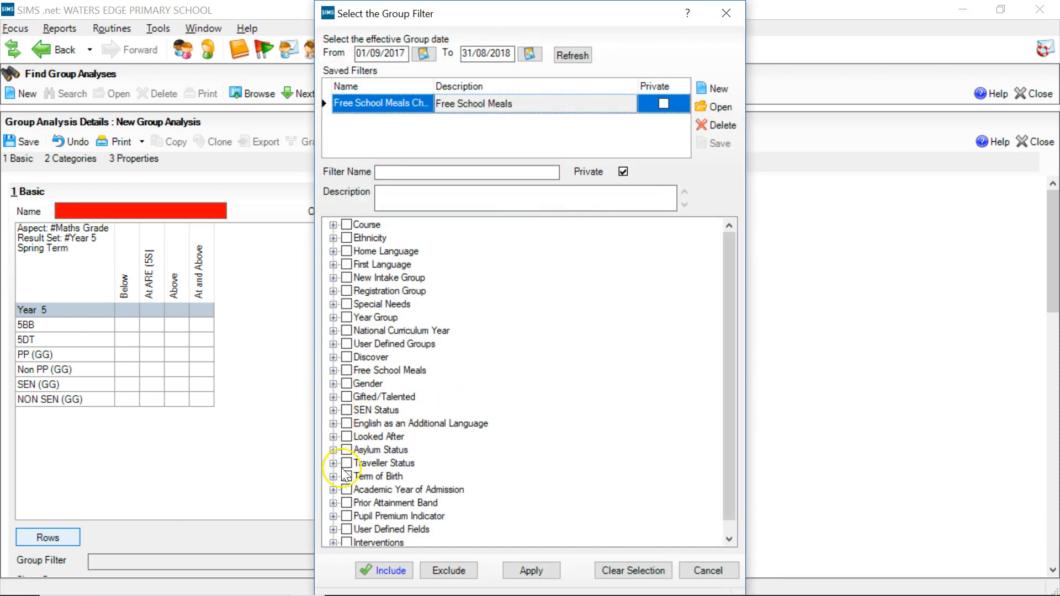
left_click(334, 318)
left_click(362, 396)
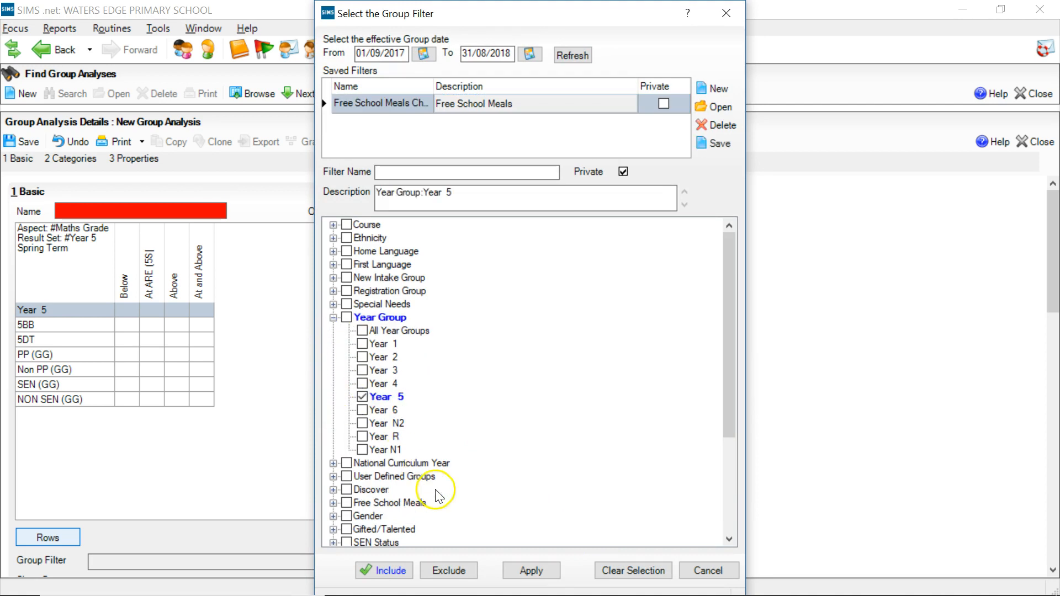
left_click(549, 573)
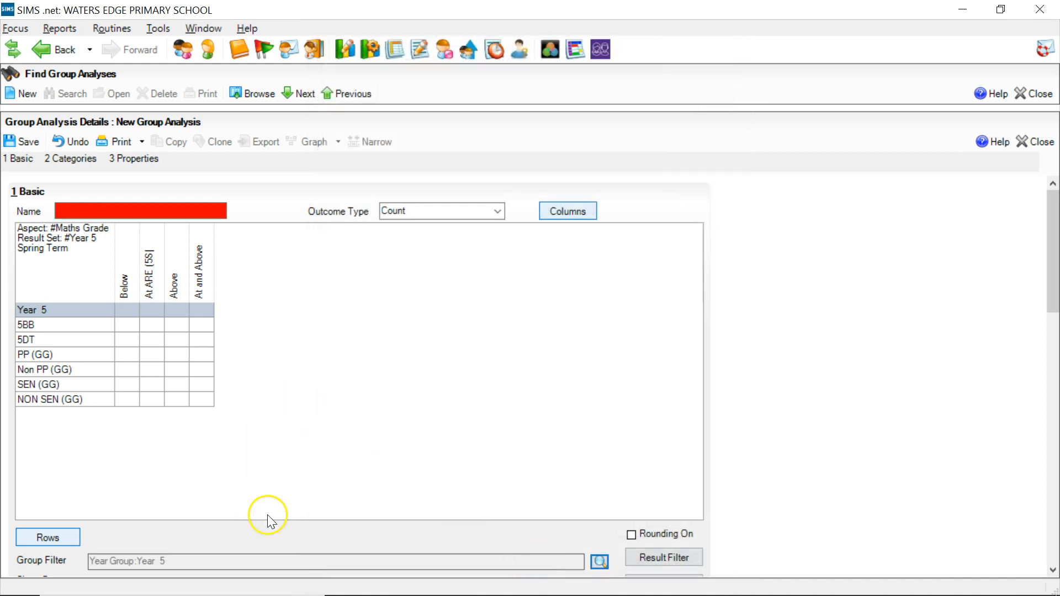
Populate the grid of the new Year 5 analysis with the filtered results.
scroll(467, 531, "down", 3)
left_click(641, 391)
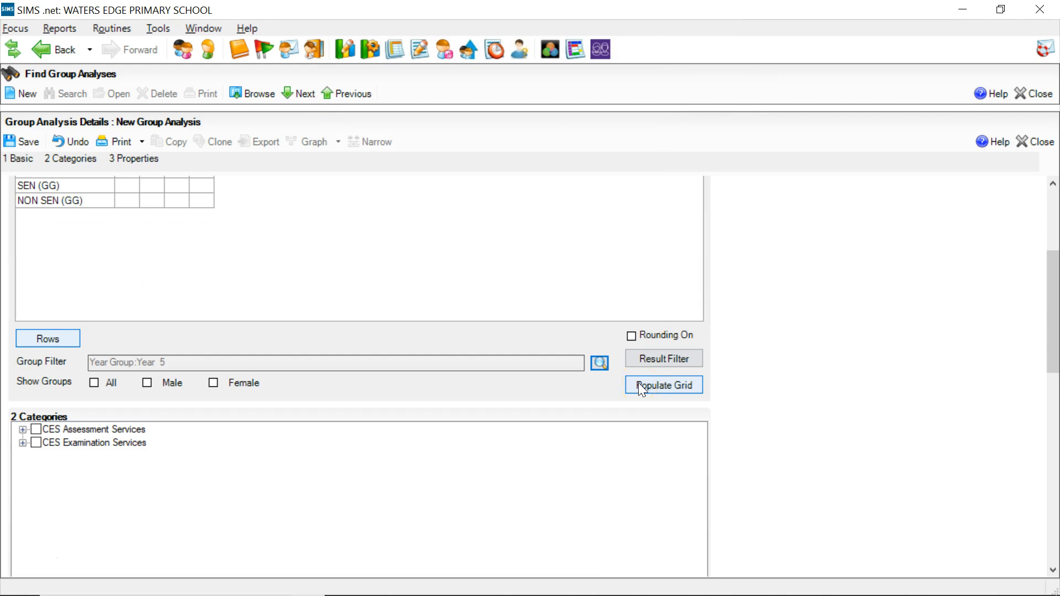
left_click(694, 487)
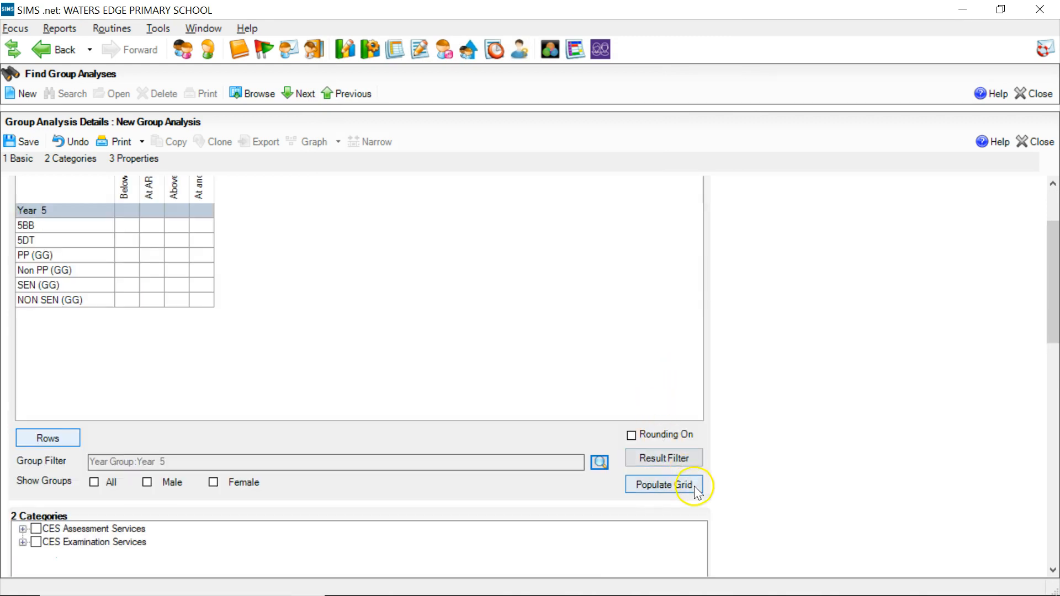
scroll(596, 389, "up", 2)
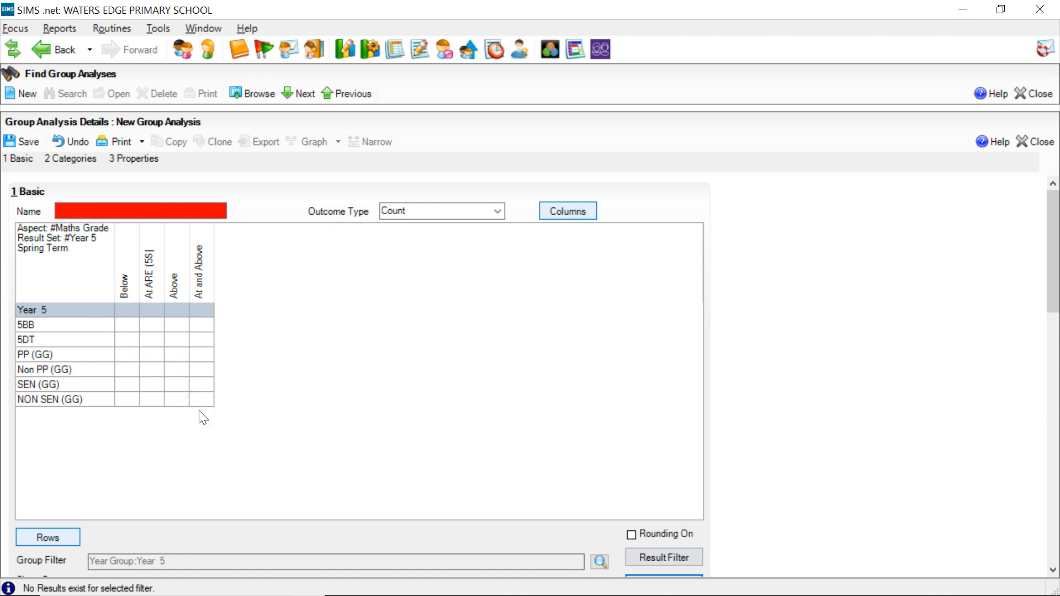
Check the column labels and grade values of the #Y5 AREs pattern used by the analysis.
left_click(560, 209)
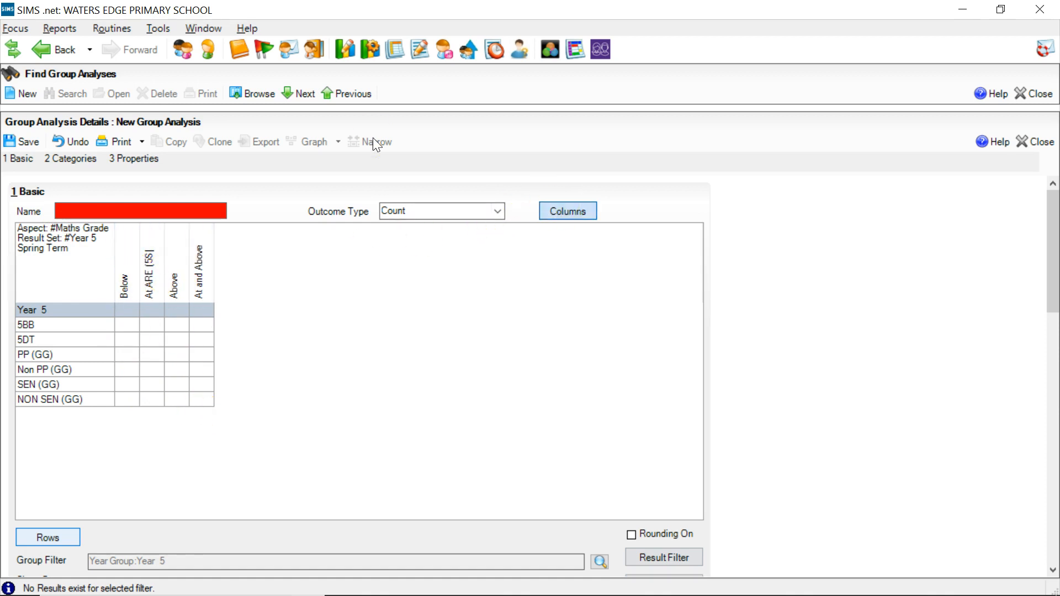
left_click(562, 212)
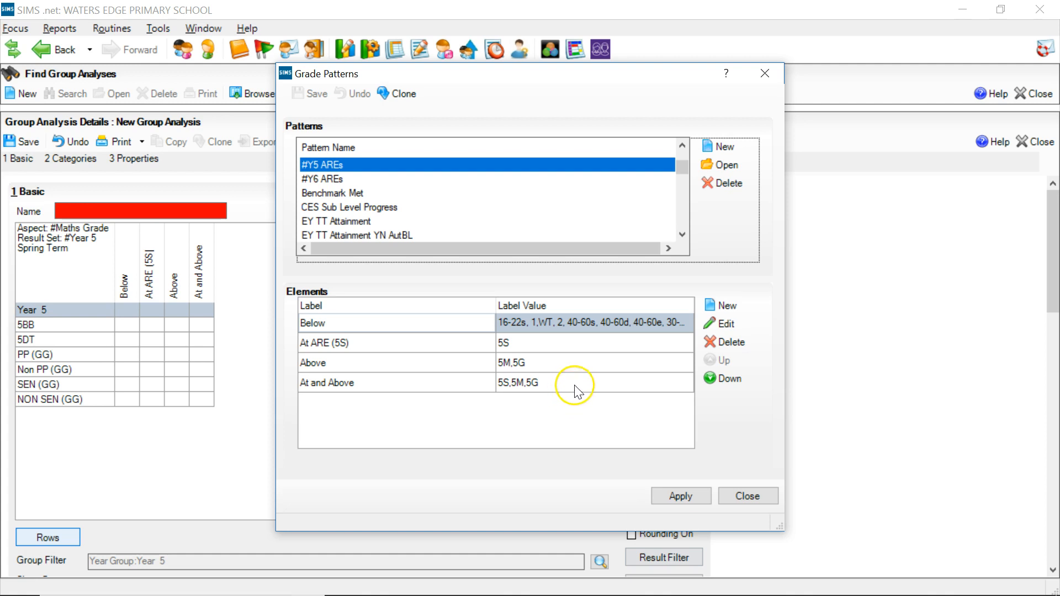
left_click(747, 496)
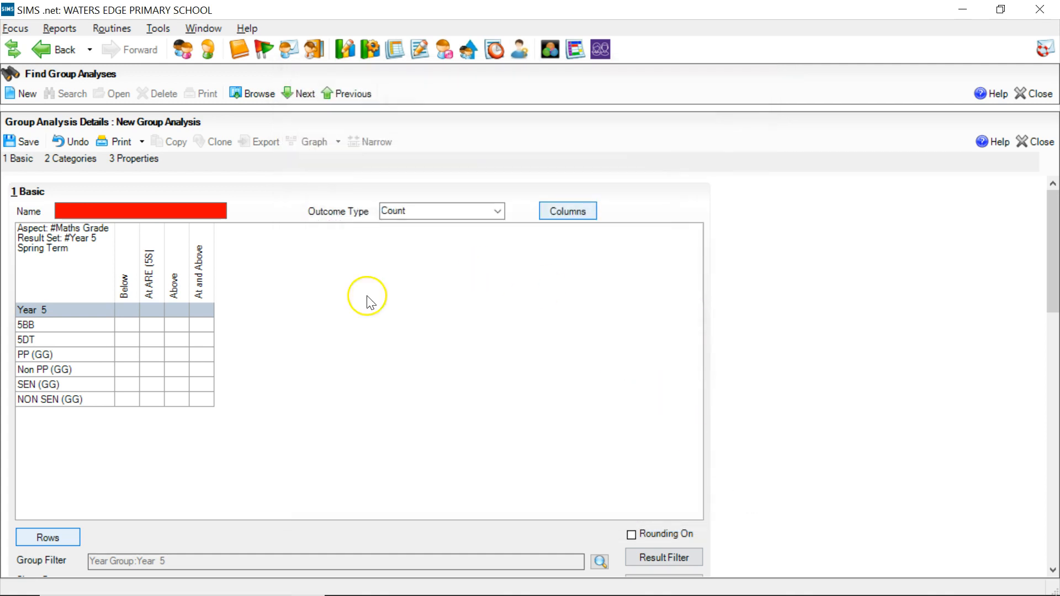
scroll(665, 497, "down", 2)
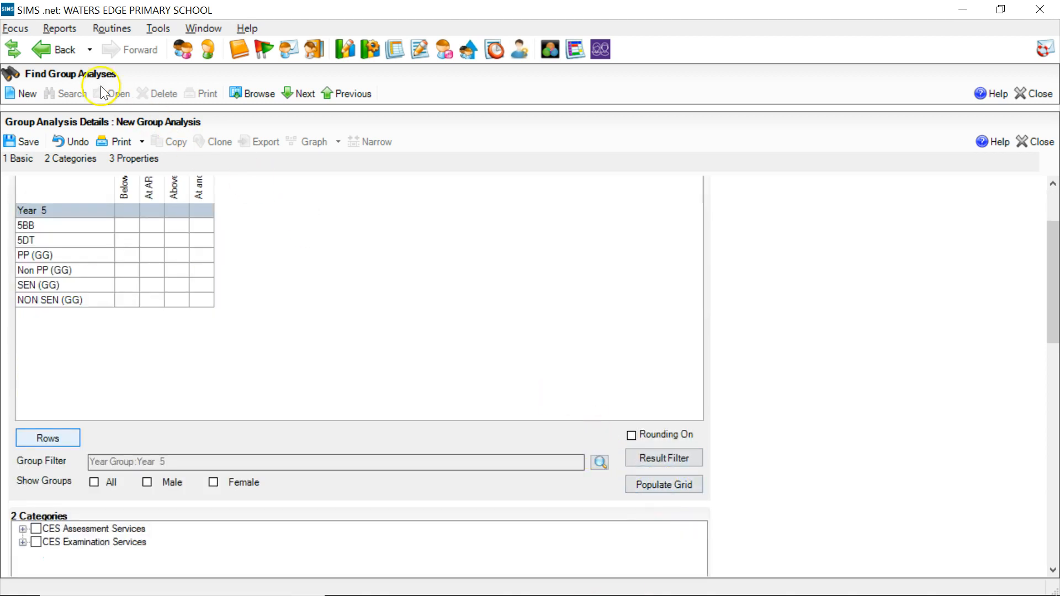
left_click(6, 28)
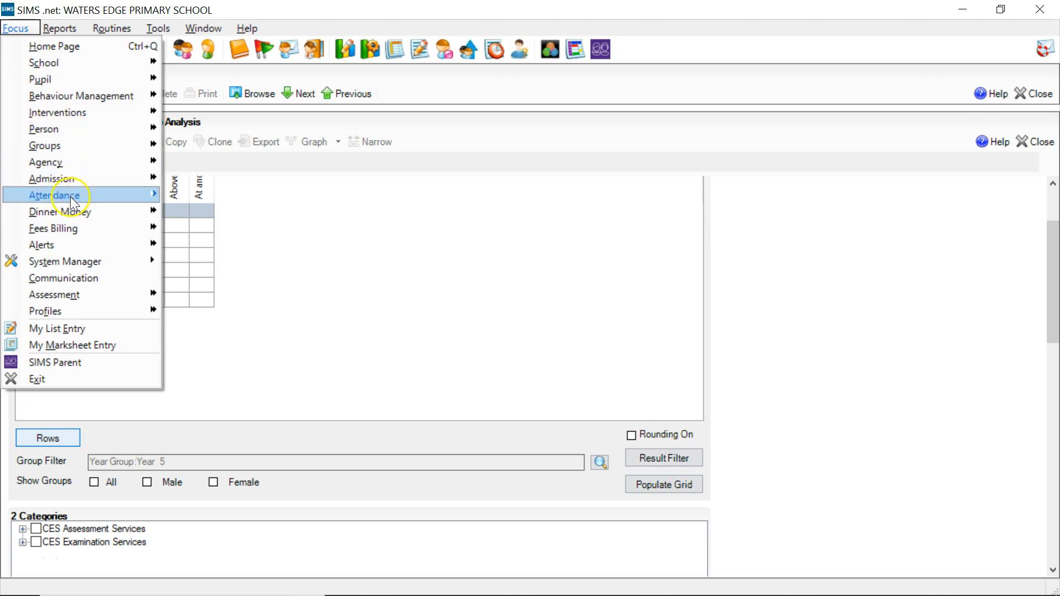
left_click(449, 276)
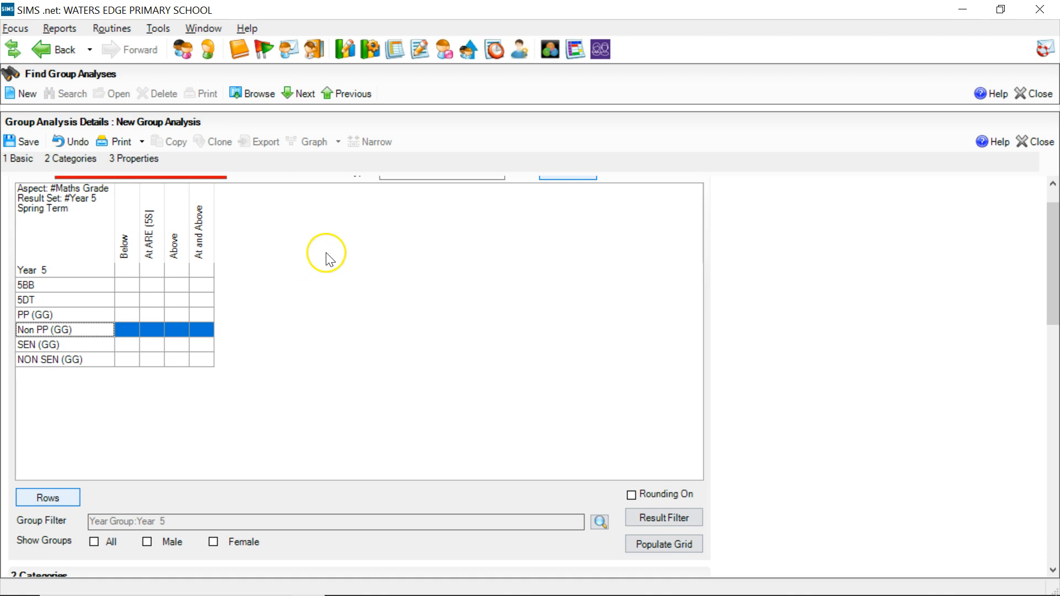
Open the saved #Y6 AREs group analysis, discarding the unsaved new analysis, and populate its grid.
scroll(325, 243, "up", 2)
left_click(251, 93)
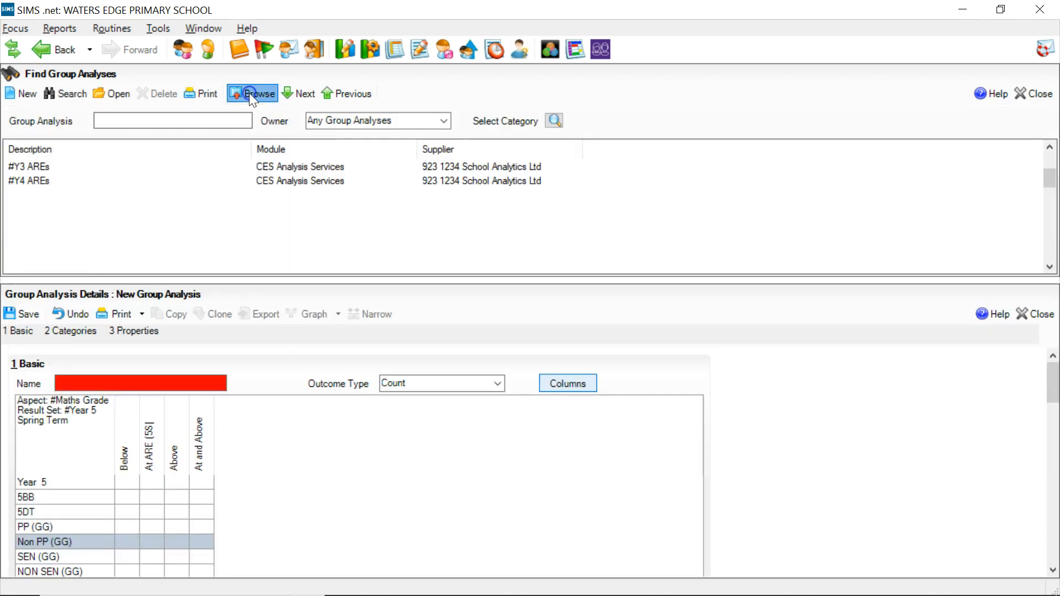
double_click(55, 214)
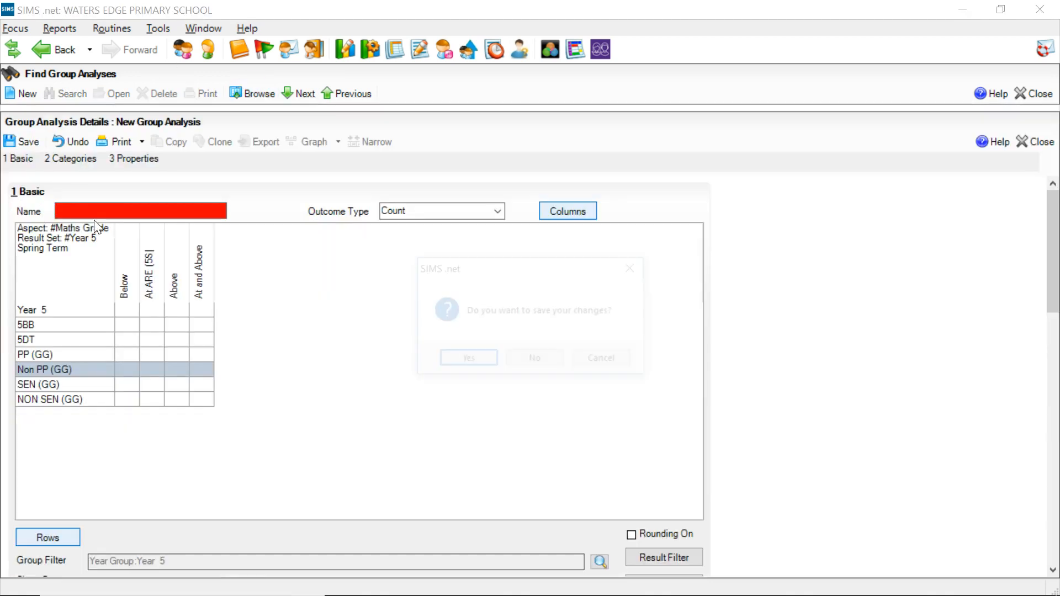
left_click(535, 361)
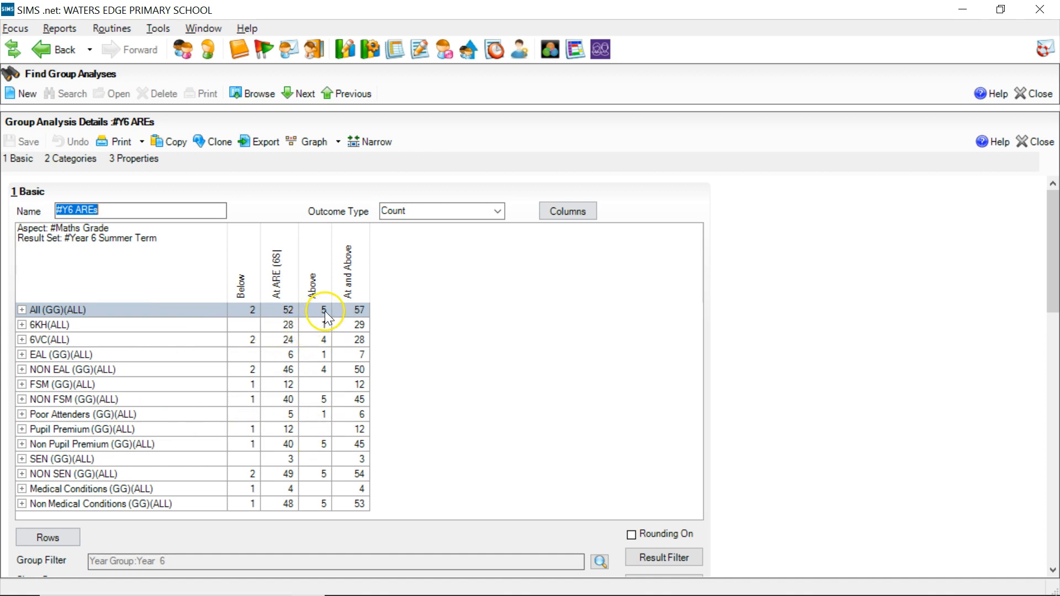
View the individual pupil results behind the Below count in the All row, and close the details.
double_click(251, 307)
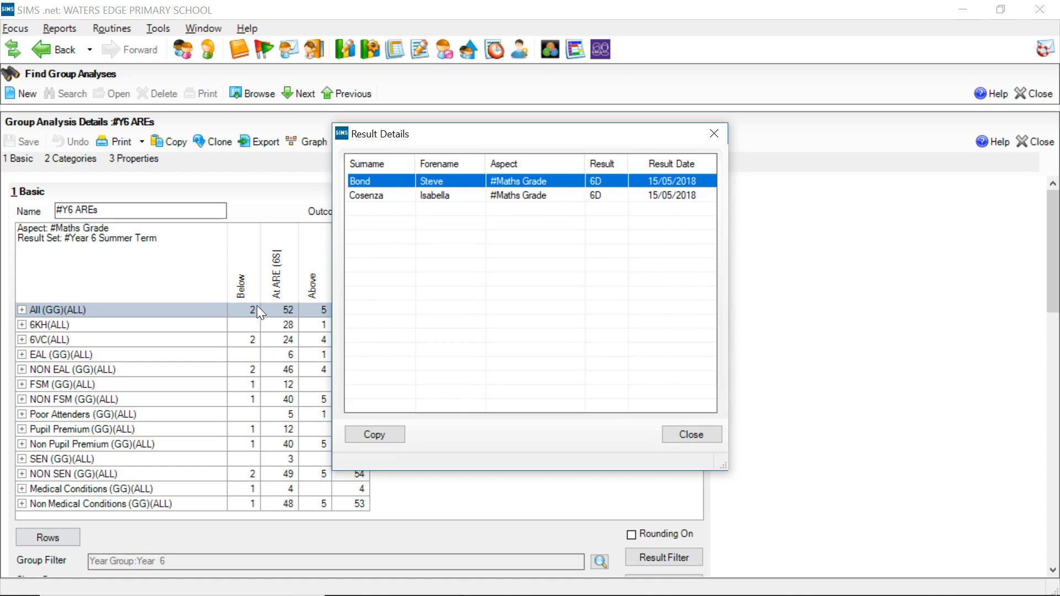
left_click(713, 133)
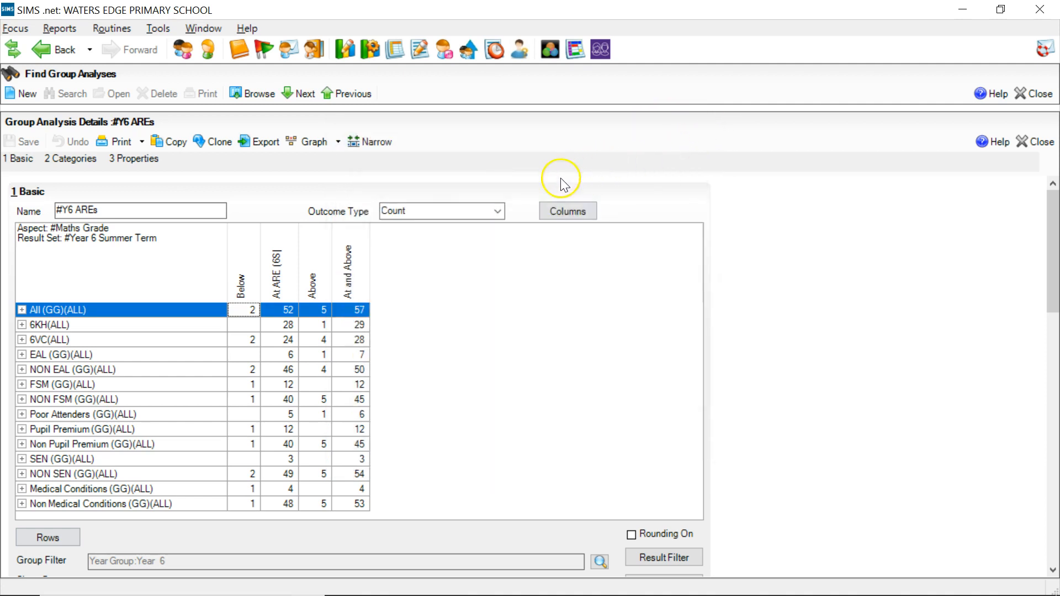
Change the outcome type to Percentage of Results and turn rounding on for the #Y6 AREs grid.
left_click(499, 211)
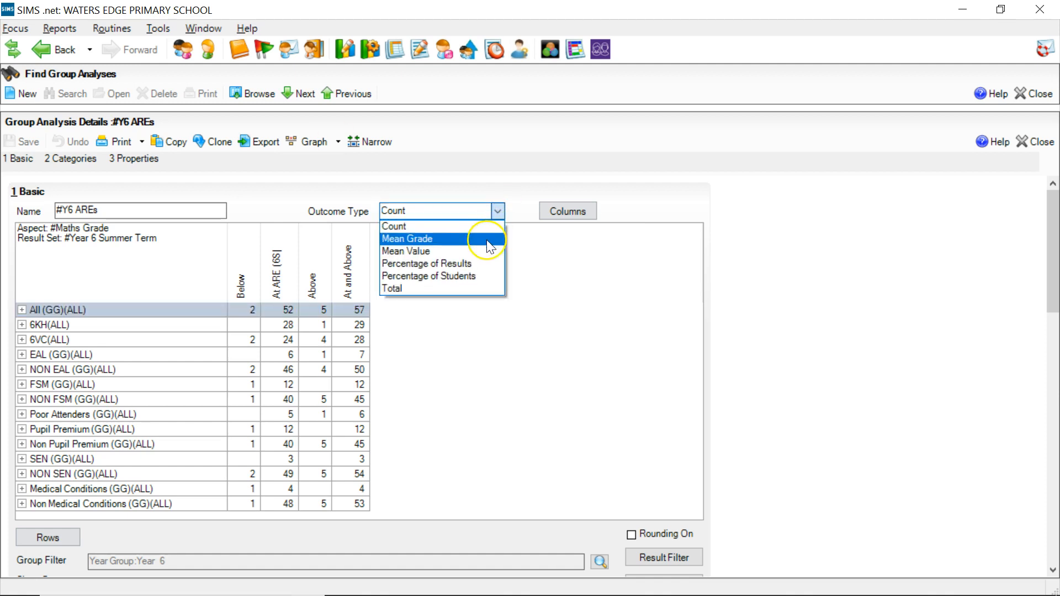
left_click(483, 263)
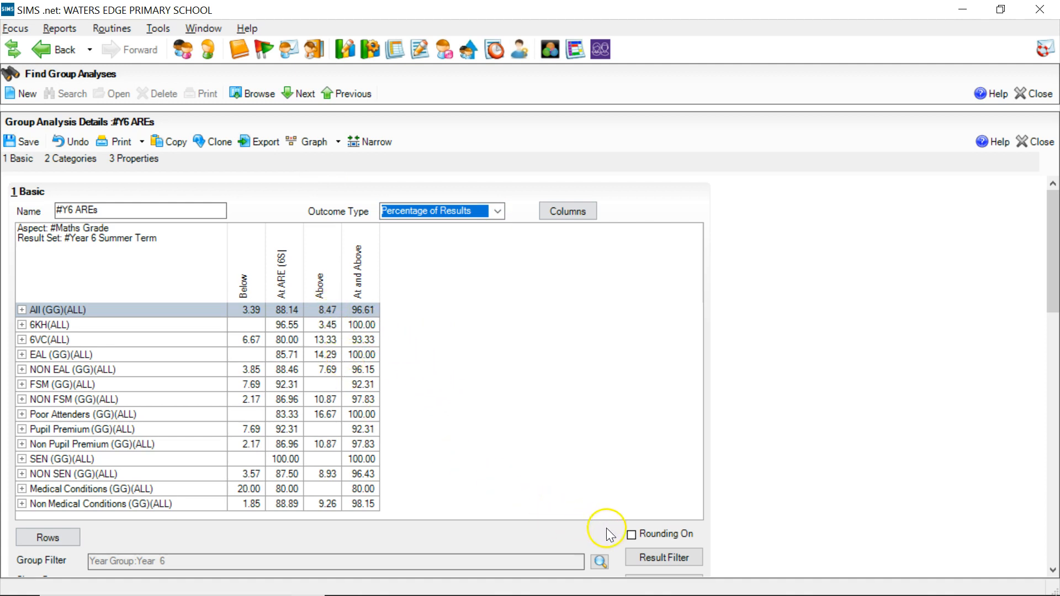
left_click(630, 534)
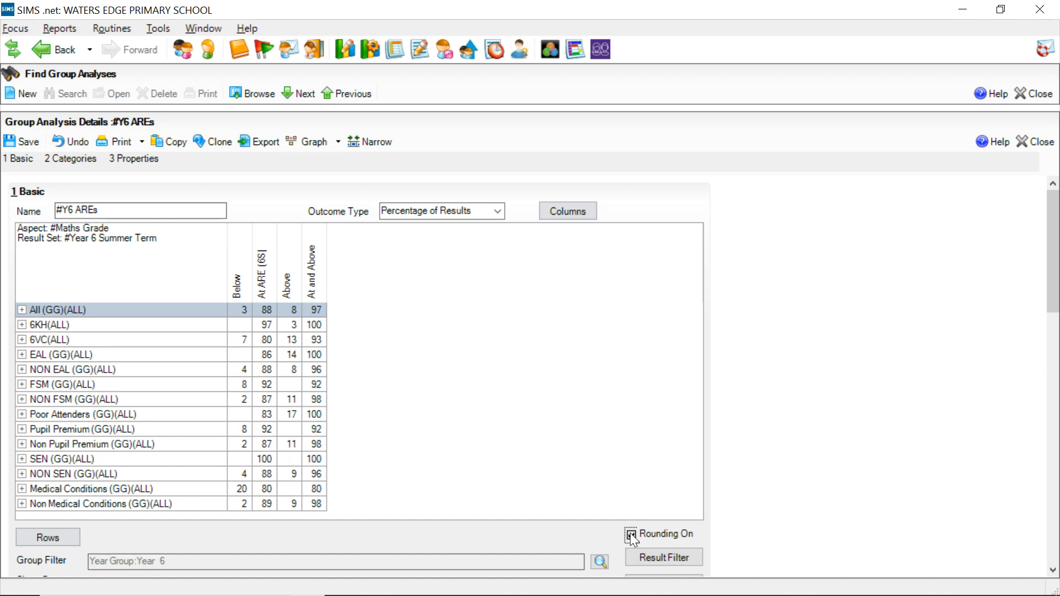
scroll(564, 442, "down", 3)
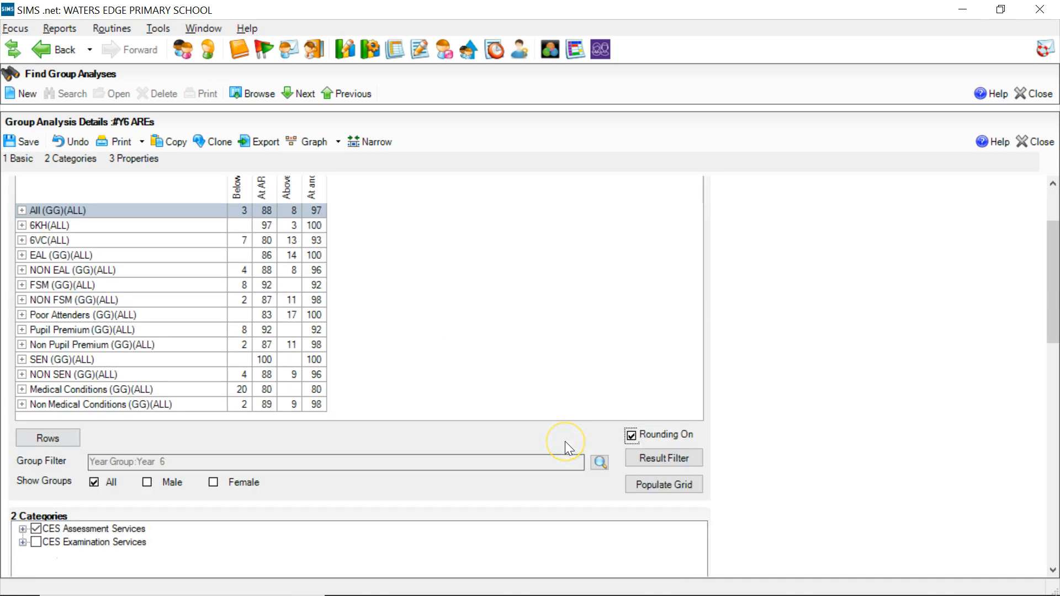
scroll(565, 442, "up", 3)
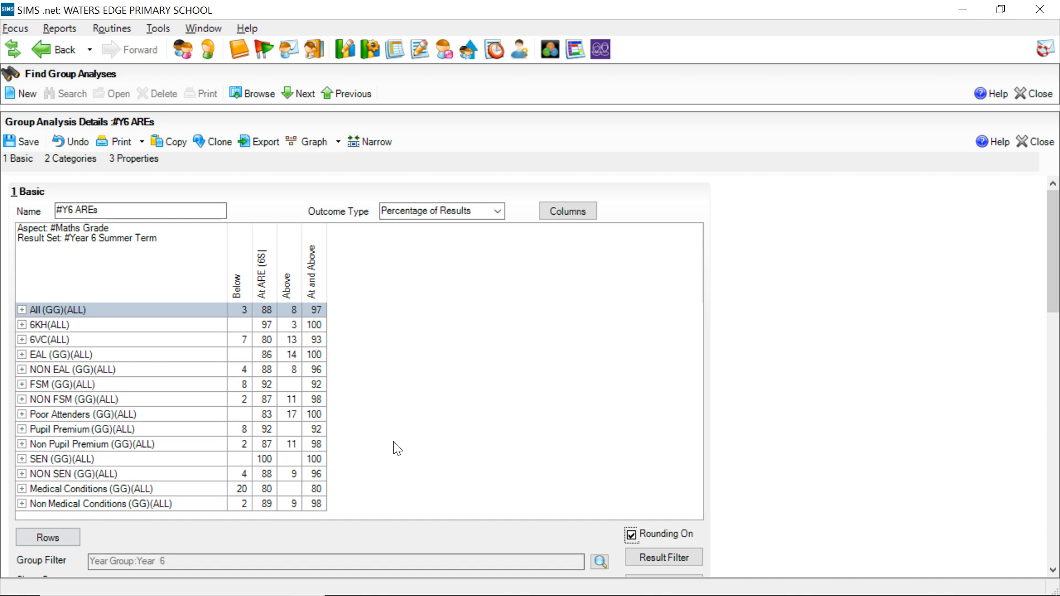
In the result filter's aspect selection, deselect #Maths Grade, search for #reading and tick #Reading Grade.
left_click(155, 234)
left_click(664, 558)
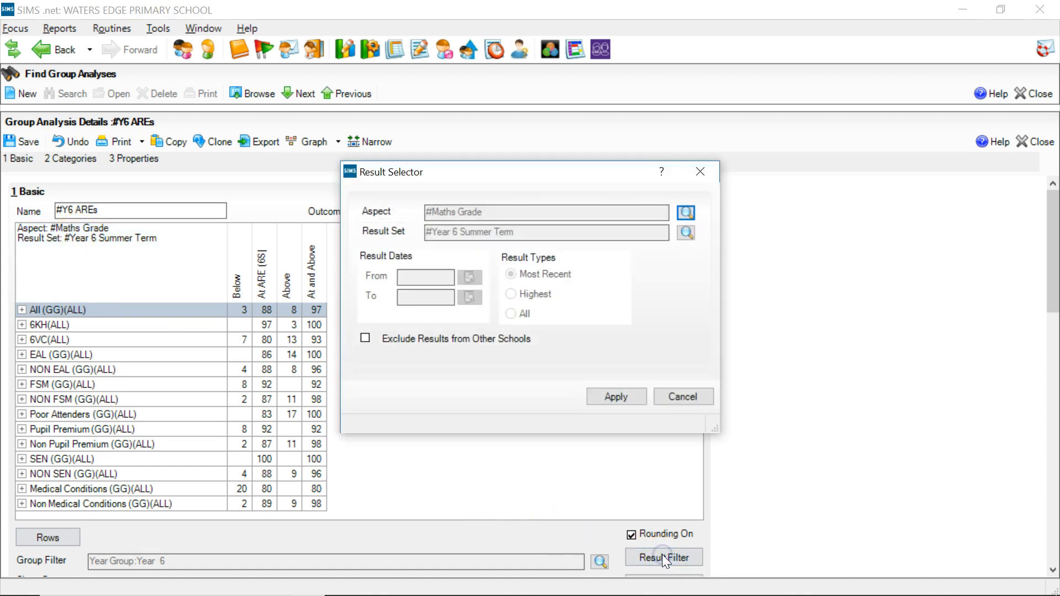
left_click(688, 213)
left_click(413, 194)
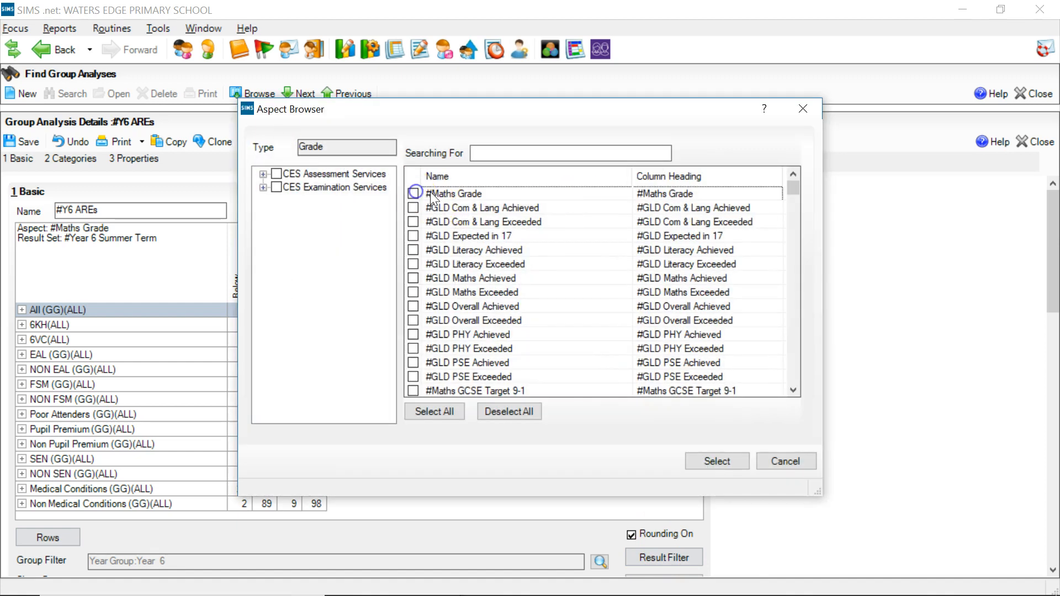
left_click(475, 152)
type("#reading")
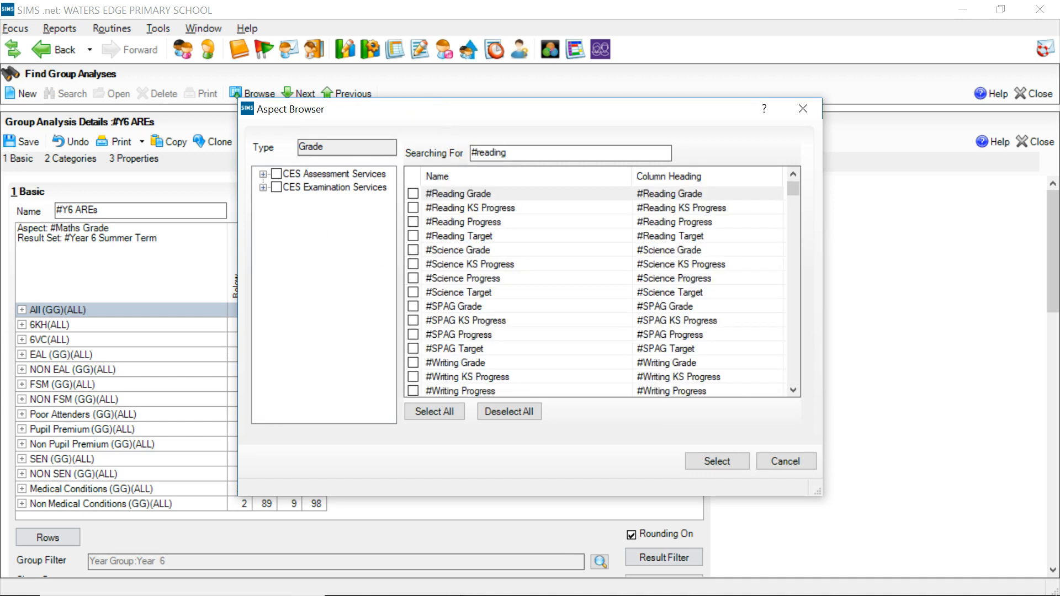
left_click(413, 193)
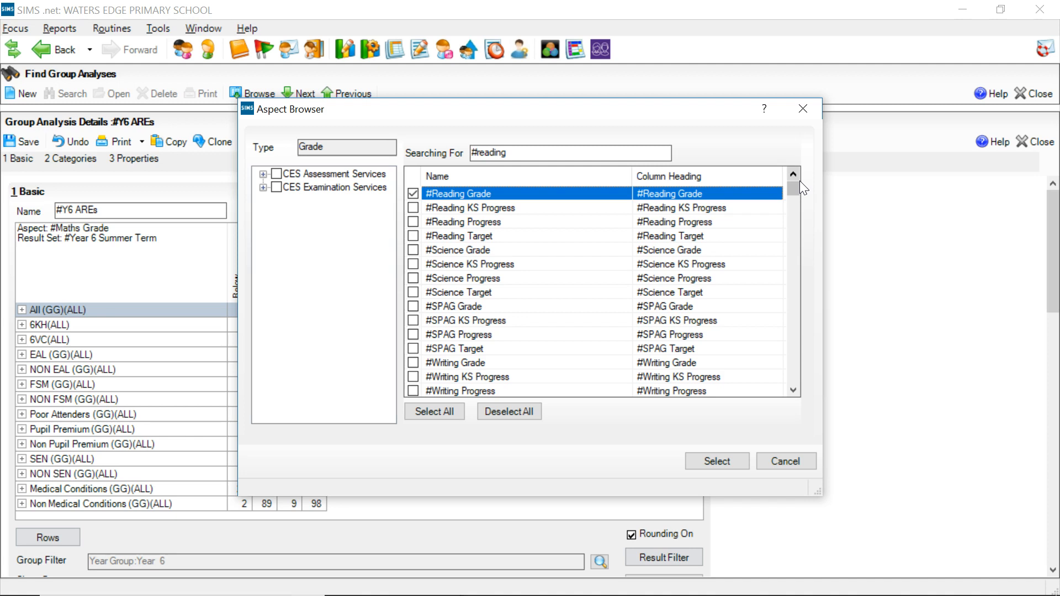
Check the start of the aspect list to make sure #Maths Grade is unticked.
left_click_drag(525, 154, 457, 154)
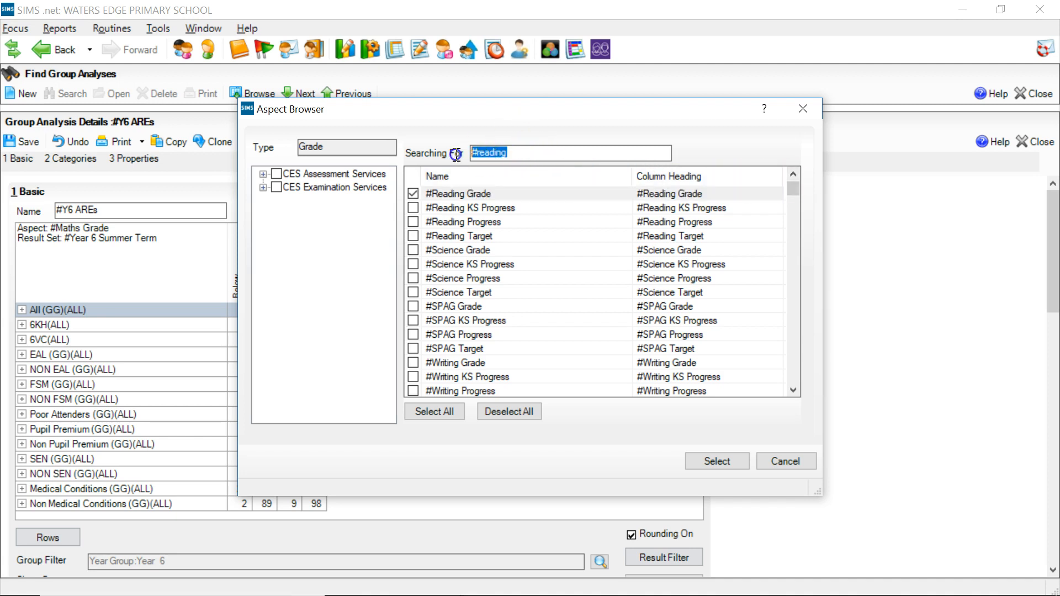
left_click(475, 154)
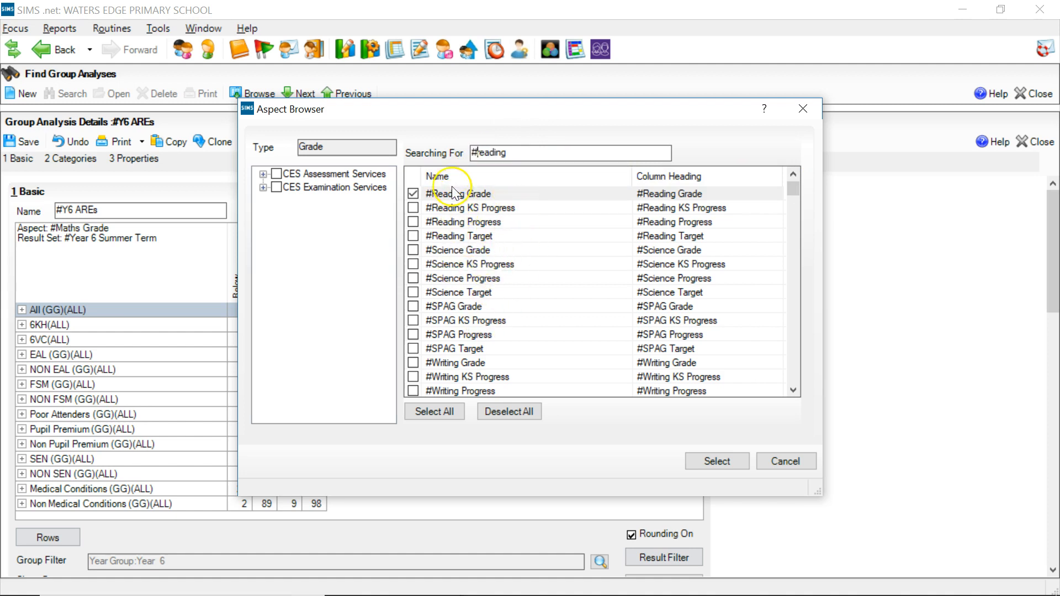
mouse_move(793, 191)
left_mouse_down()
mouse_move(817, 373)
mouse_move(792, 181)
left_mouse_up()
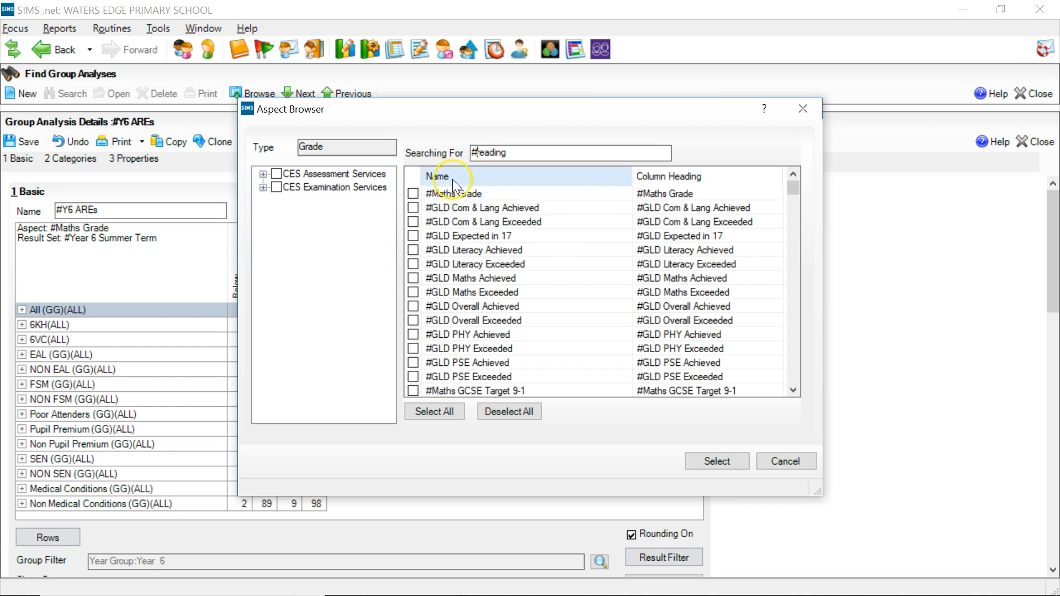
Cancel the aspect selection and close the result filter without applying the change.
double_click(483, 153)
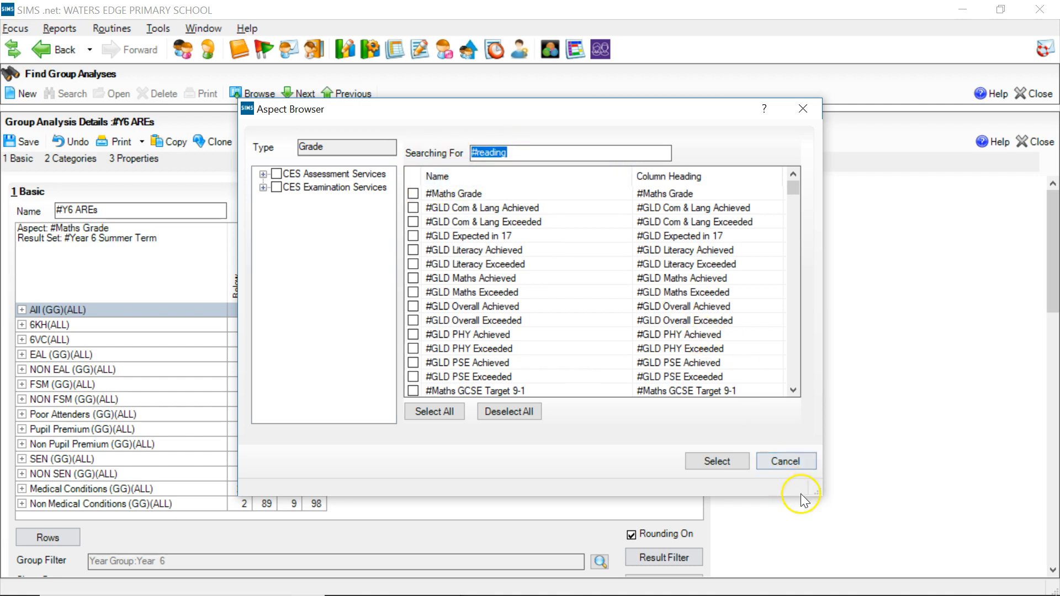
left_click(800, 462)
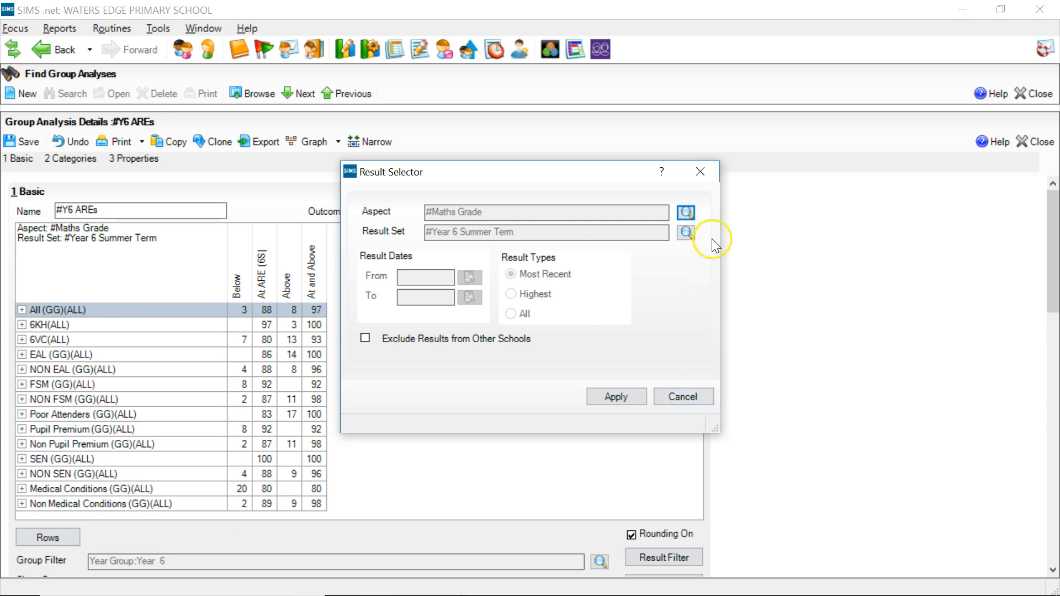
left_click(700, 172)
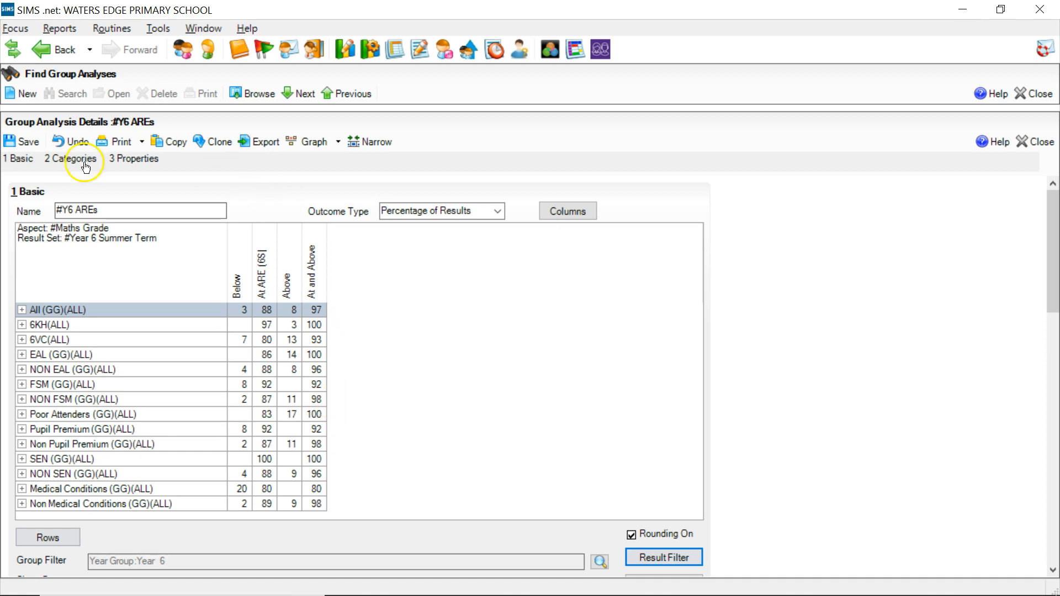
Copy the #Y6 AREs analysis to the clipboard, switch to Excel and paste it into the blank sheet at B2.
left_click(171, 144)
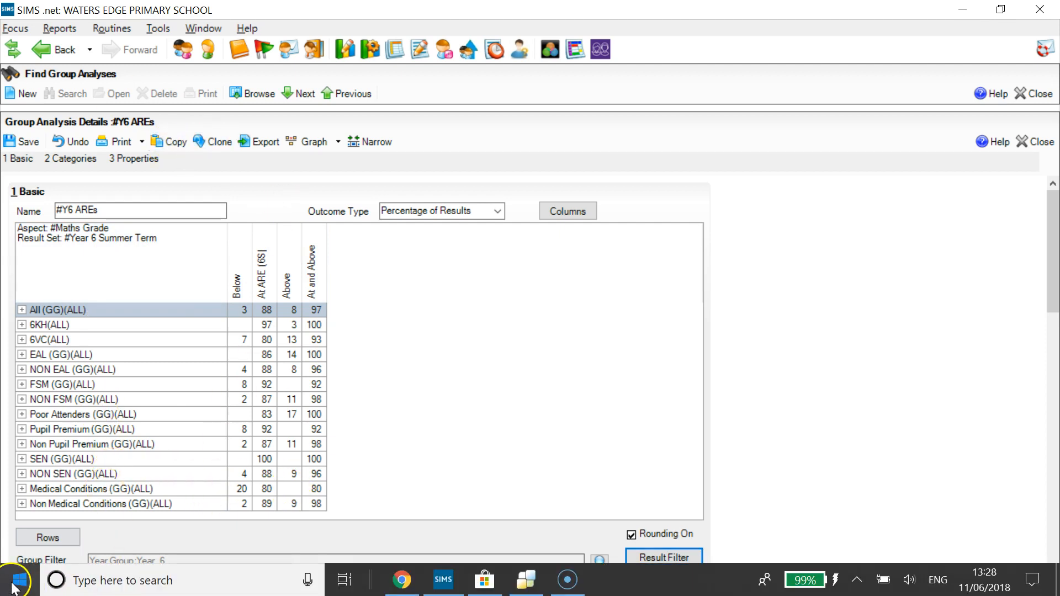
left_click(12, 590)
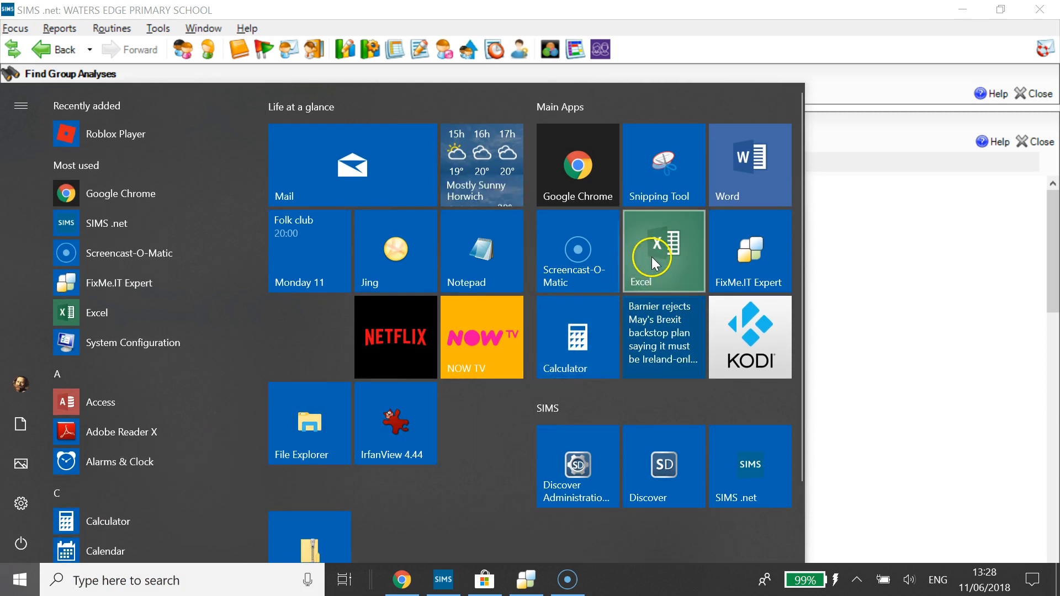
left_click(651, 257)
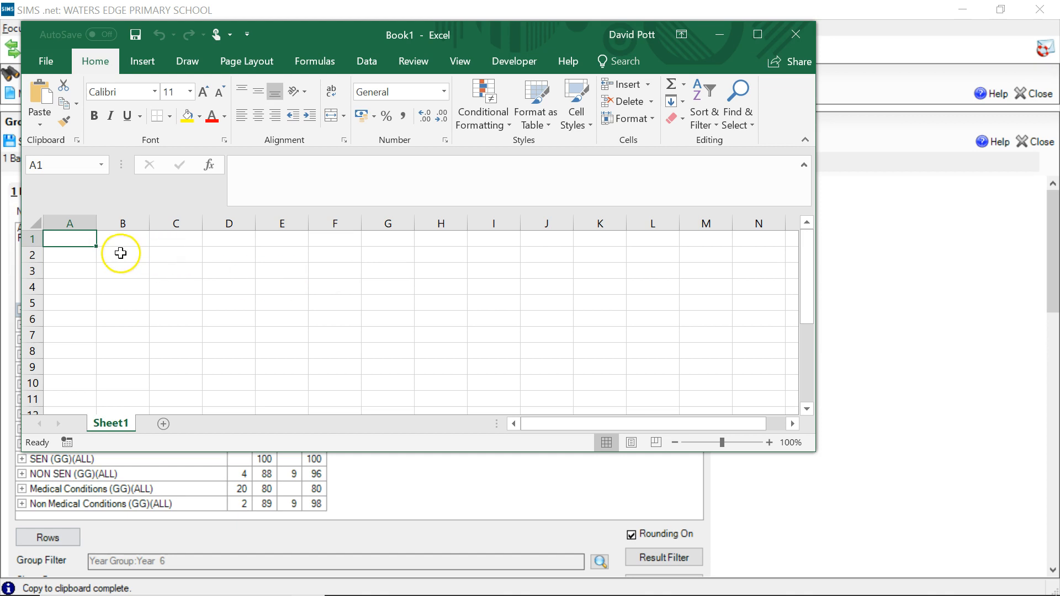
left_click(120, 252)
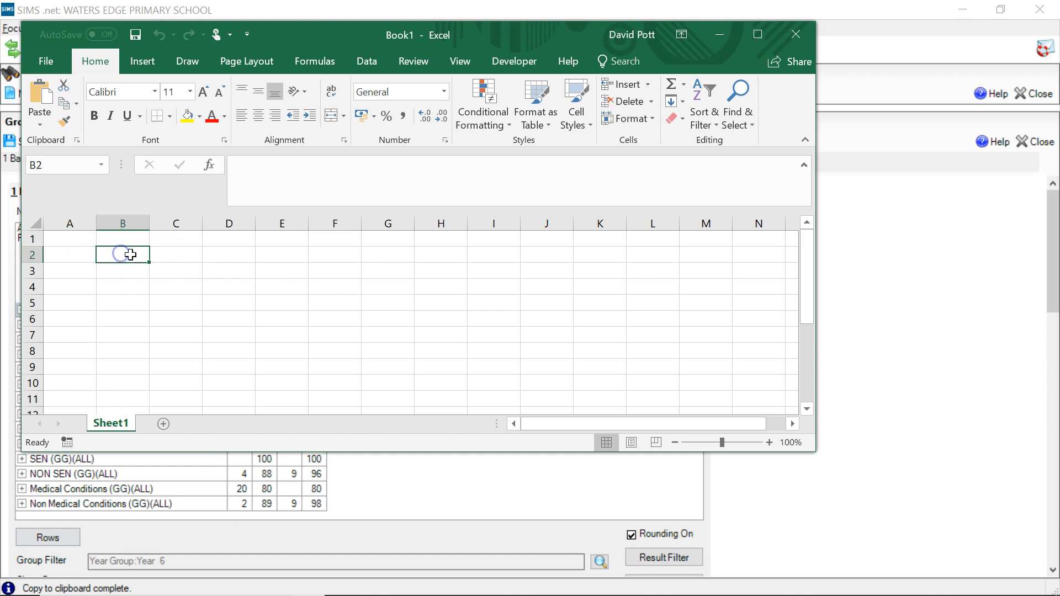
key("ctrl+v")
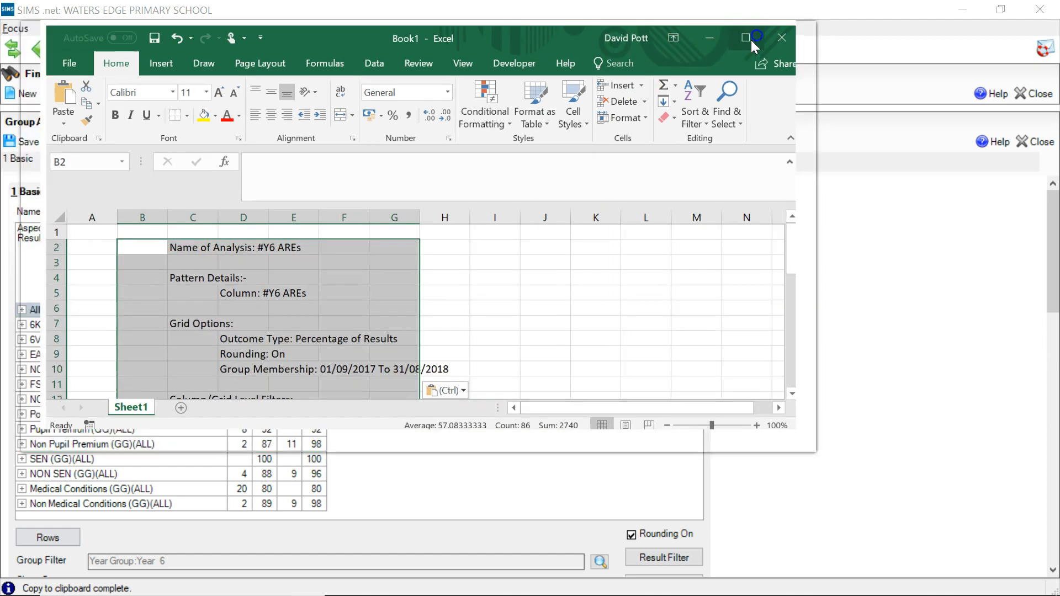
Maximize the Excel window and widen column B so the pupil group names fit.
left_click(746, 36)
scroll(536, 290, "down", 3)
scroll(536, 290, "down", 1)
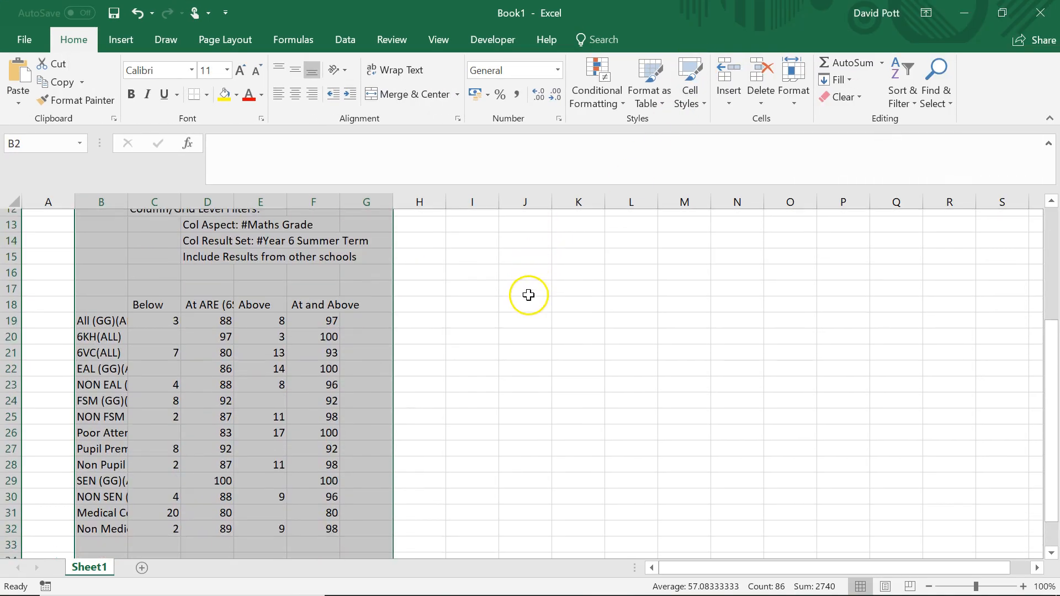
left_click_drag(127, 202, 198, 201)
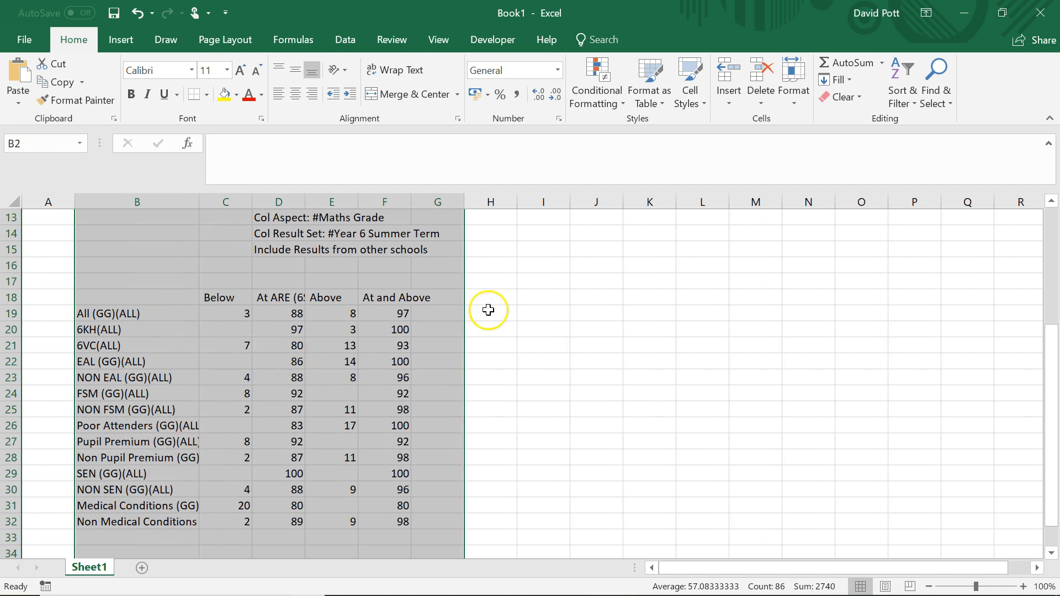
scroll(725, 317, "up", 4)
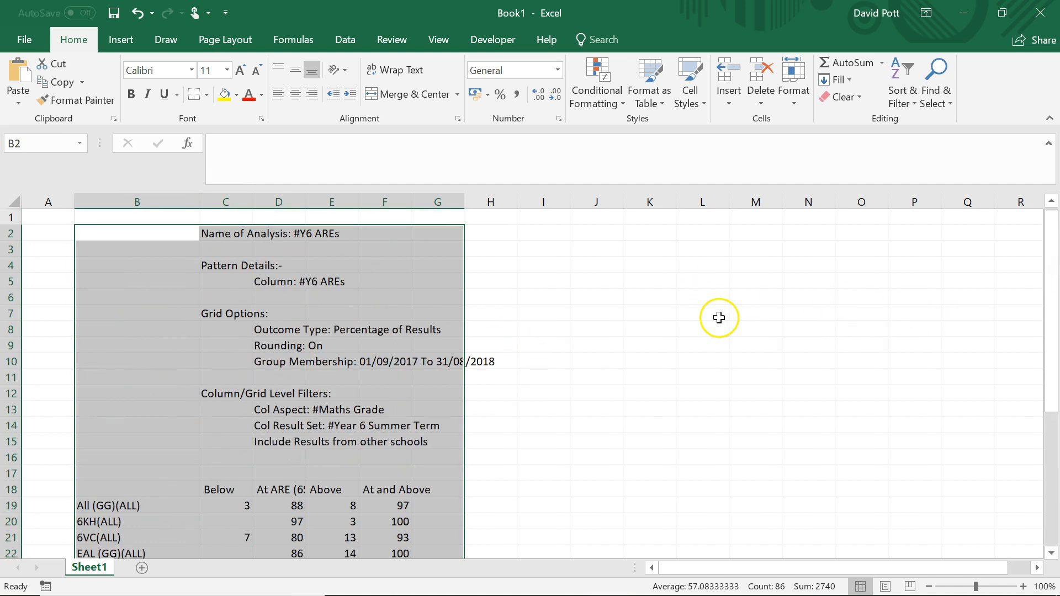
Copy the #Y6 AREs analysis again from SIMS and paste it into the Excel sheet at I2 and P2.
left_click(537, 231)
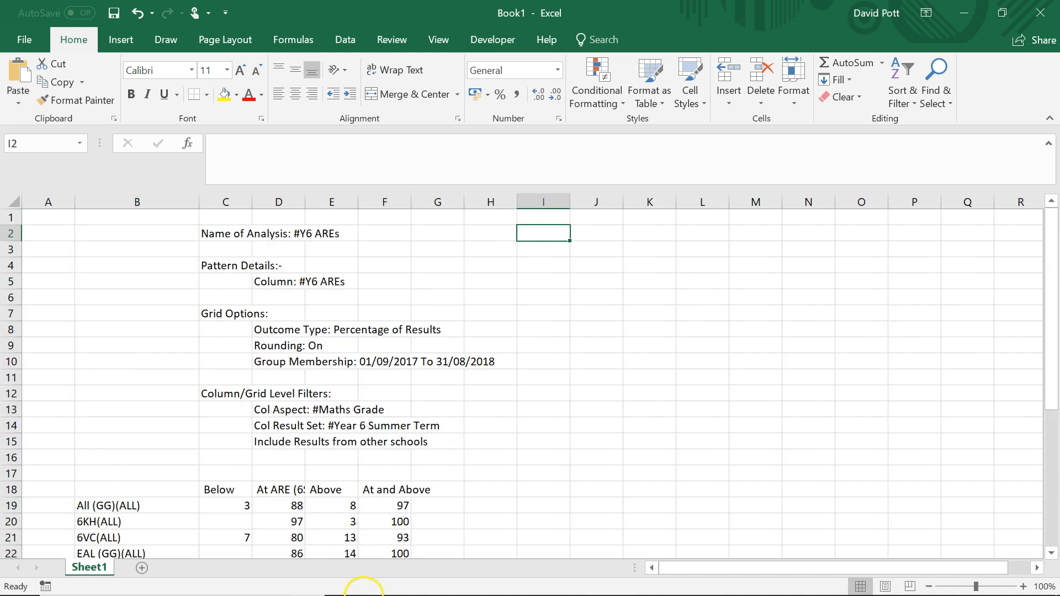
mouse_move(358, 593)
left_click(459, 580)
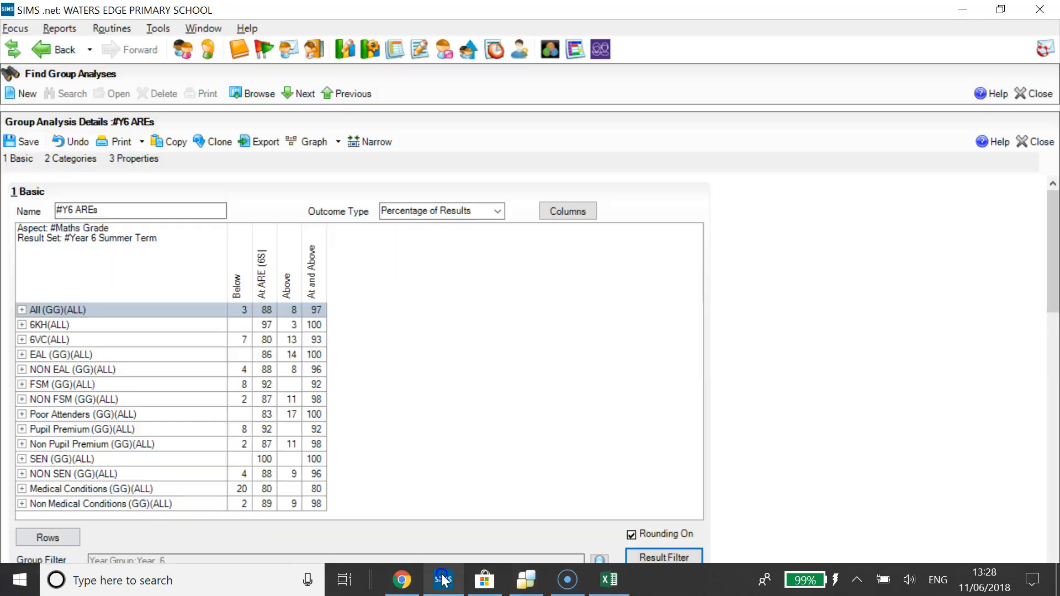
left_click(72, 235)
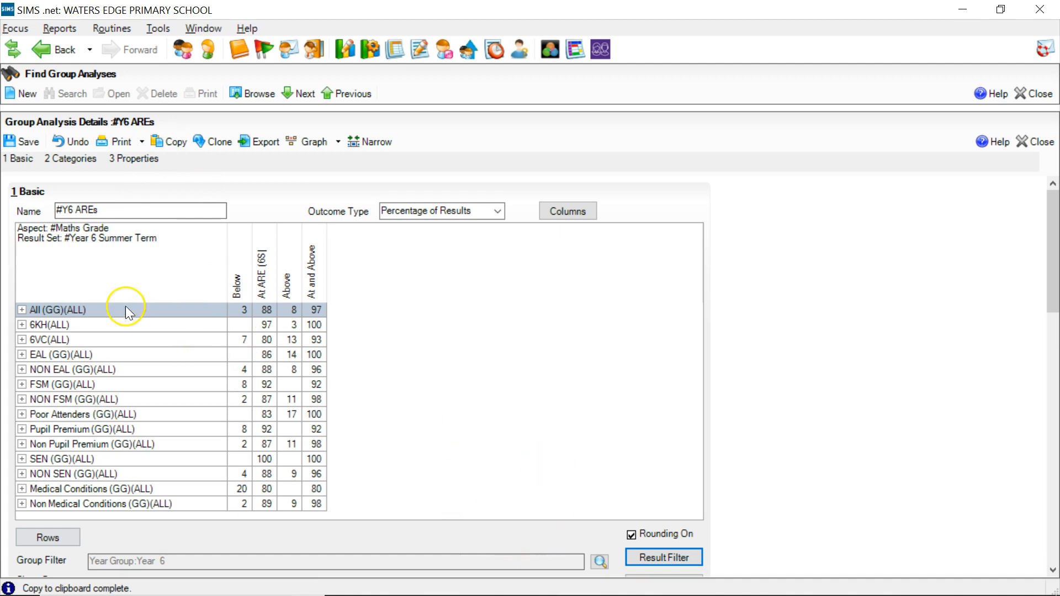
left_click(167, 142)
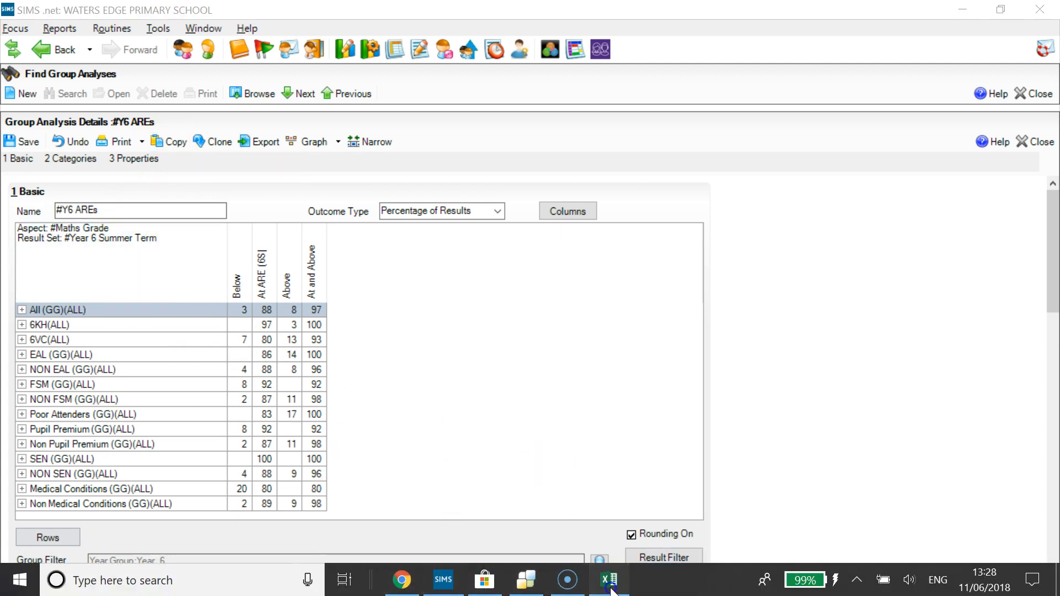
left_click(610, 580)
key("ctrl+v")
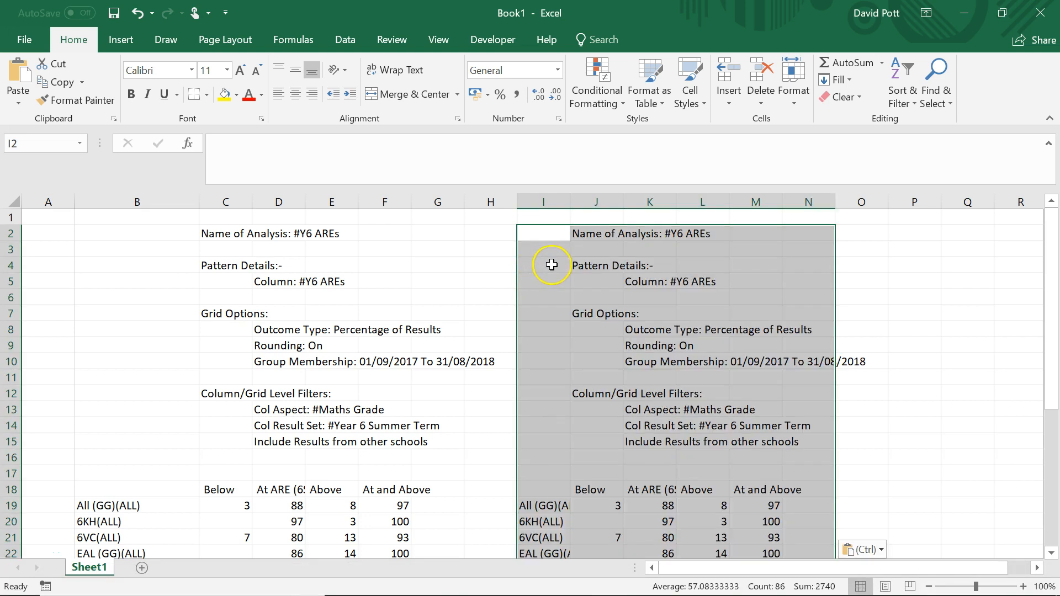
left_click(911, 232)
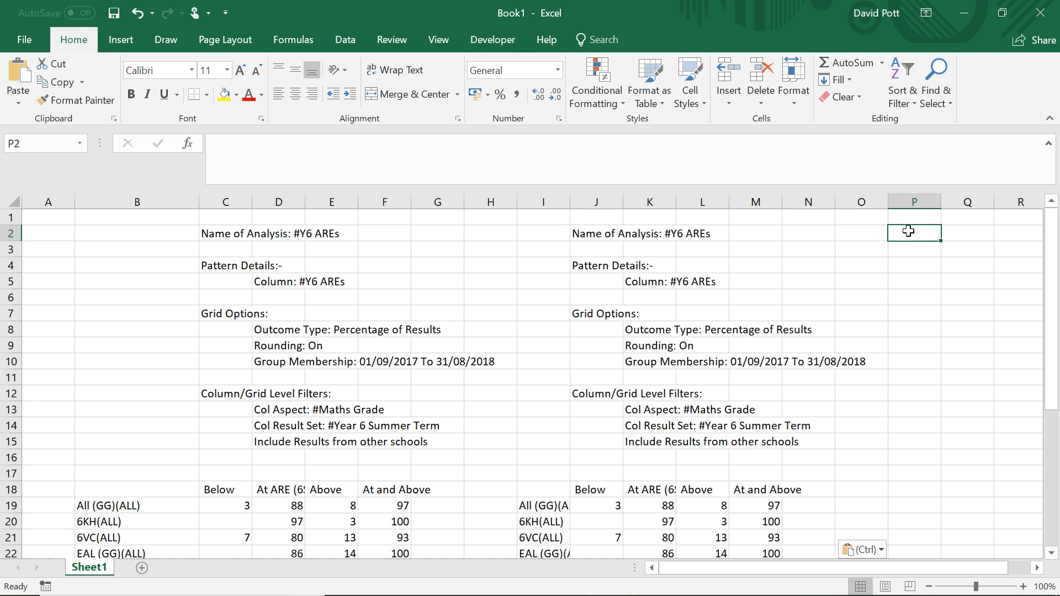
key("ctrl+v")
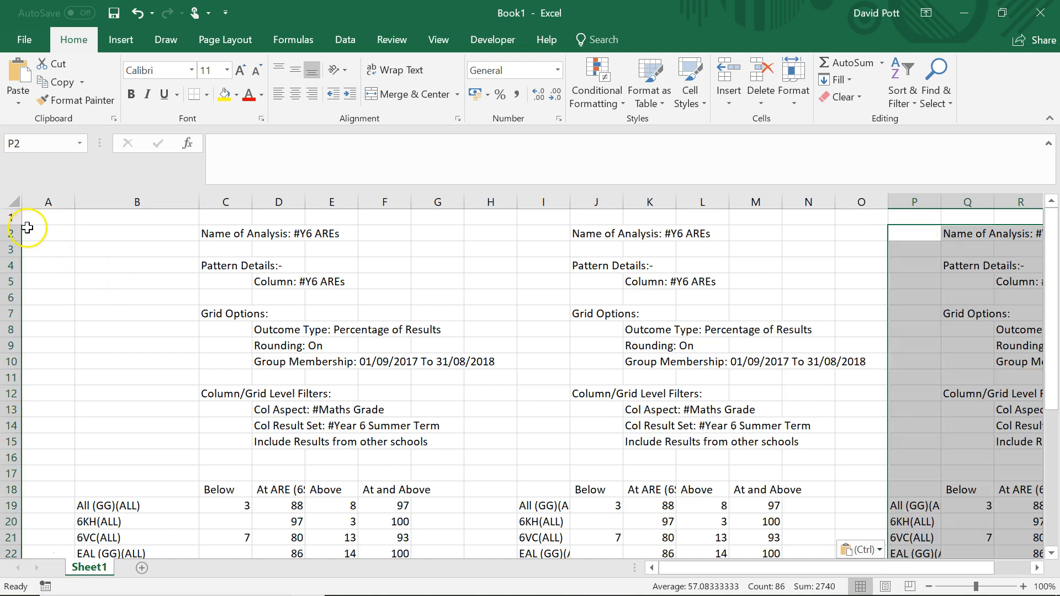
Delete rows 2 to 16 with the analysis details above the three pasted grids, and switch back to SIMS.
left_click_drag(12, 233, 37, 461)
right_click(20, 459)
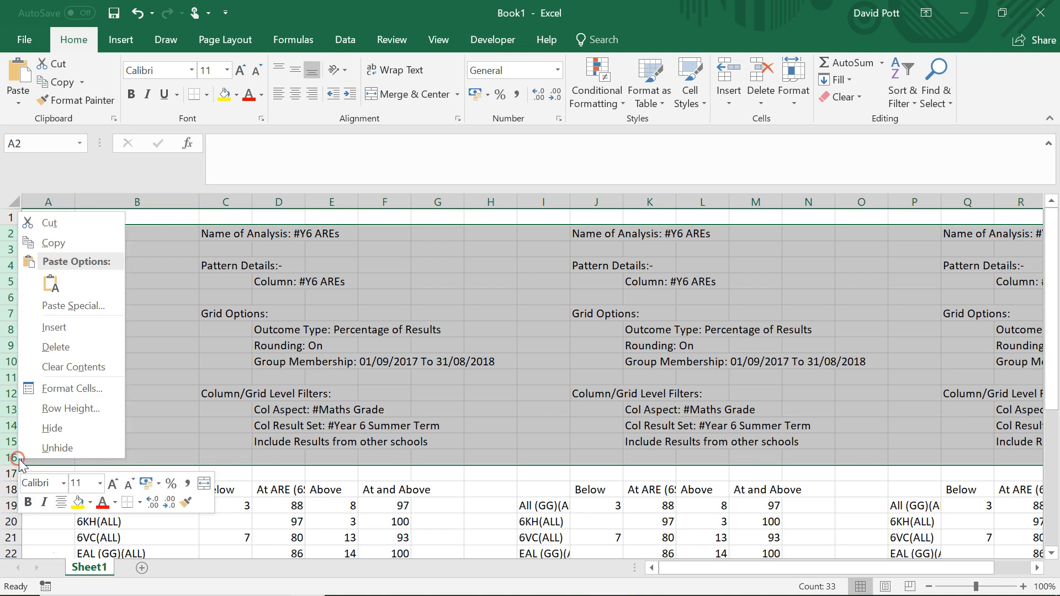
left_click(37, 347)
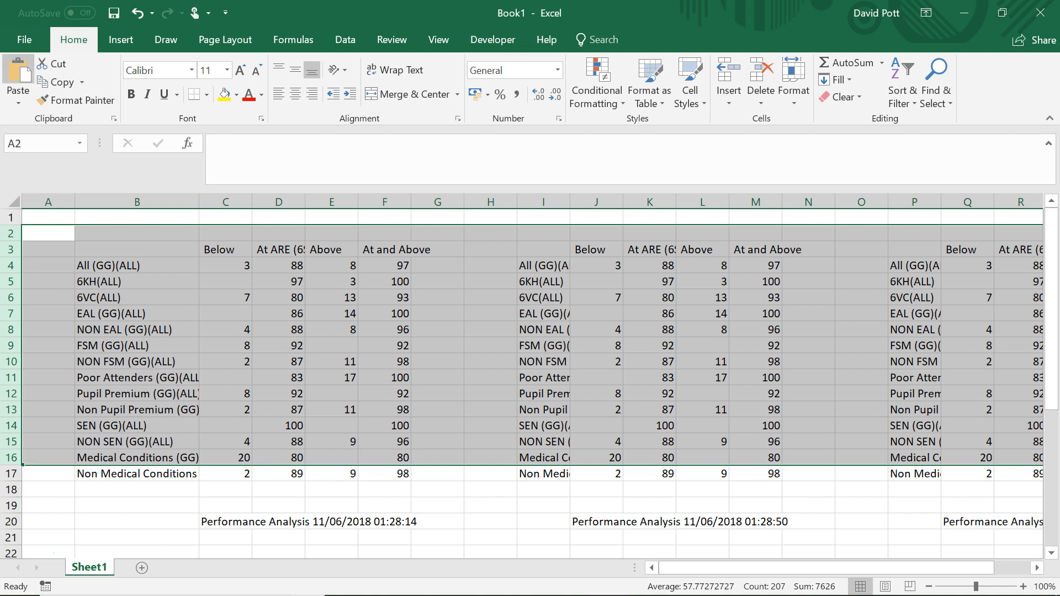
left_click(964, 13)
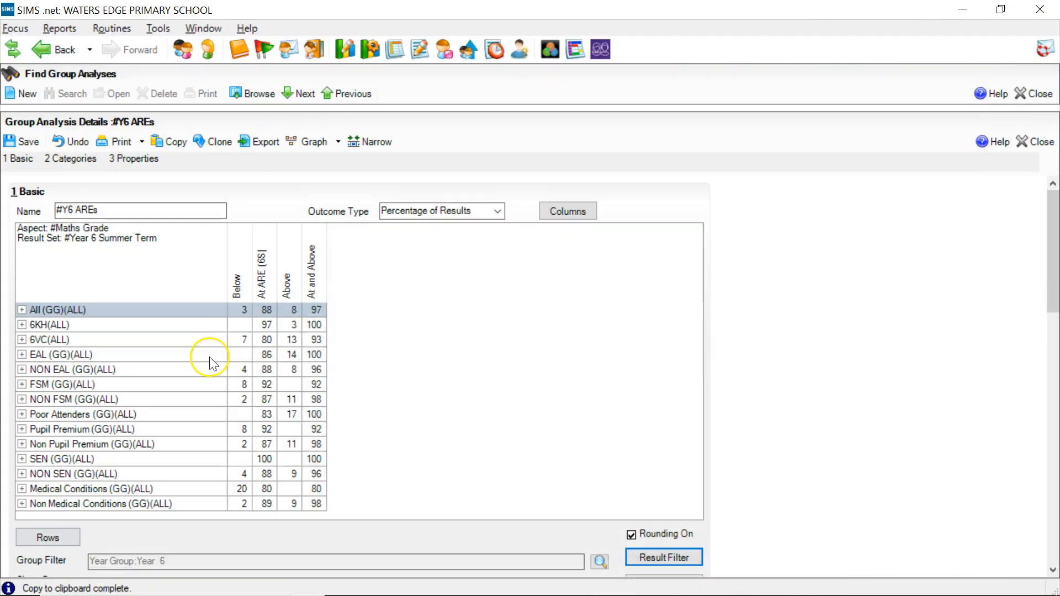
left_click(459, 365)
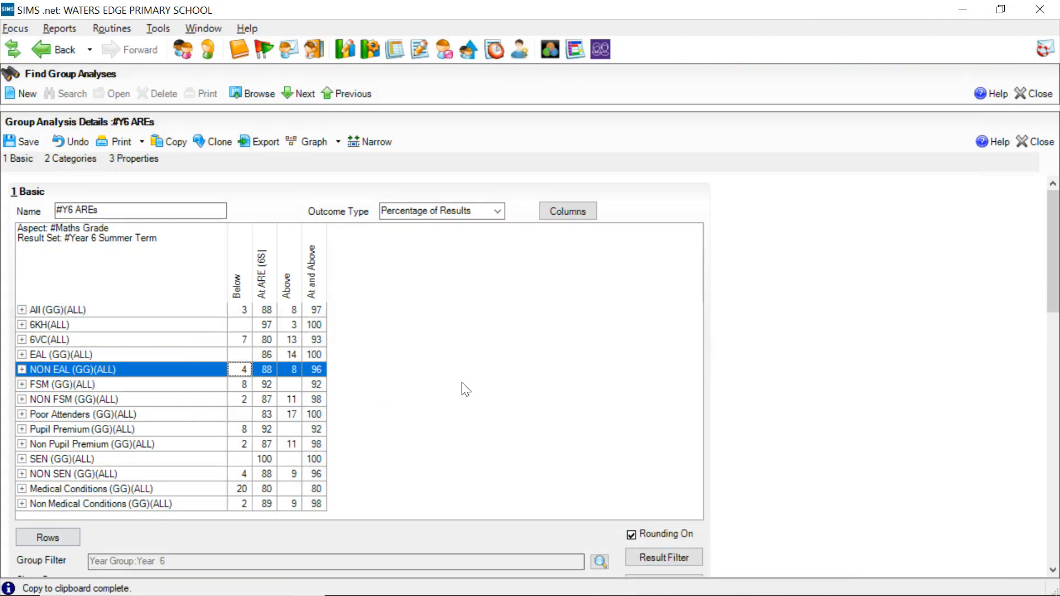